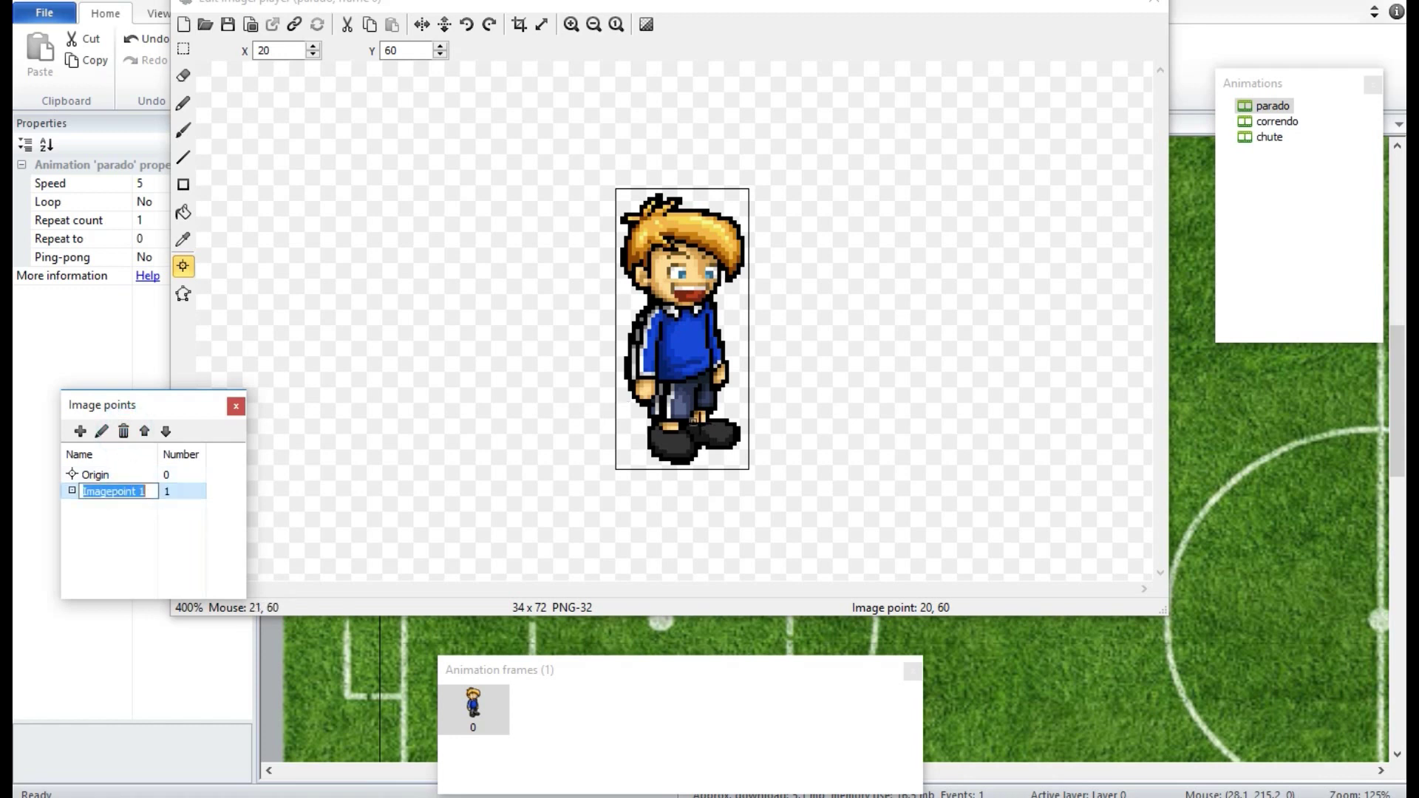
# Place Imagepoint 1 at X 20, Y 60 near the player's feet, apply it to all animations and close the image editor.
pyautogui.click(699, 424)
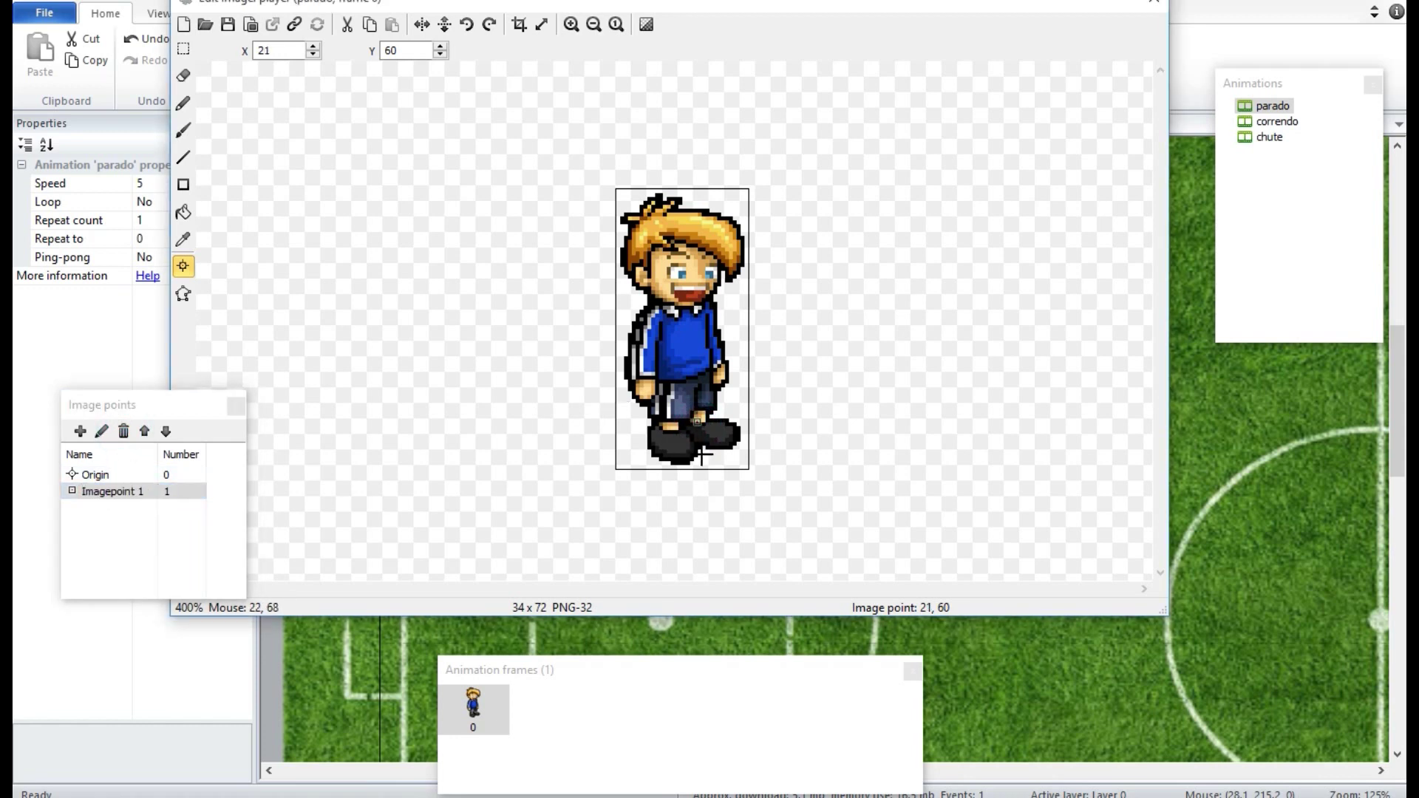
pyautogui.click(695, 424)
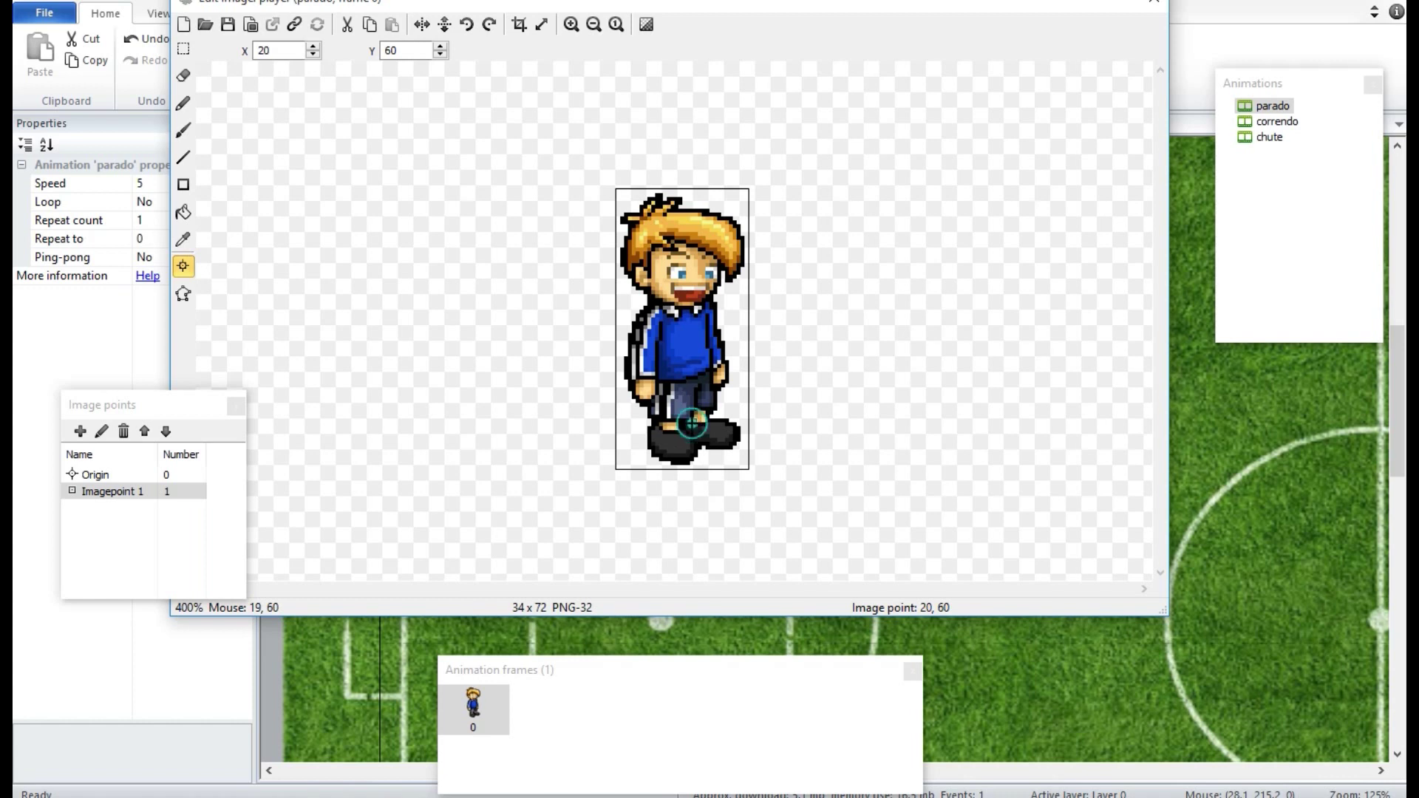
pyautogui.rightClick(88, 495)
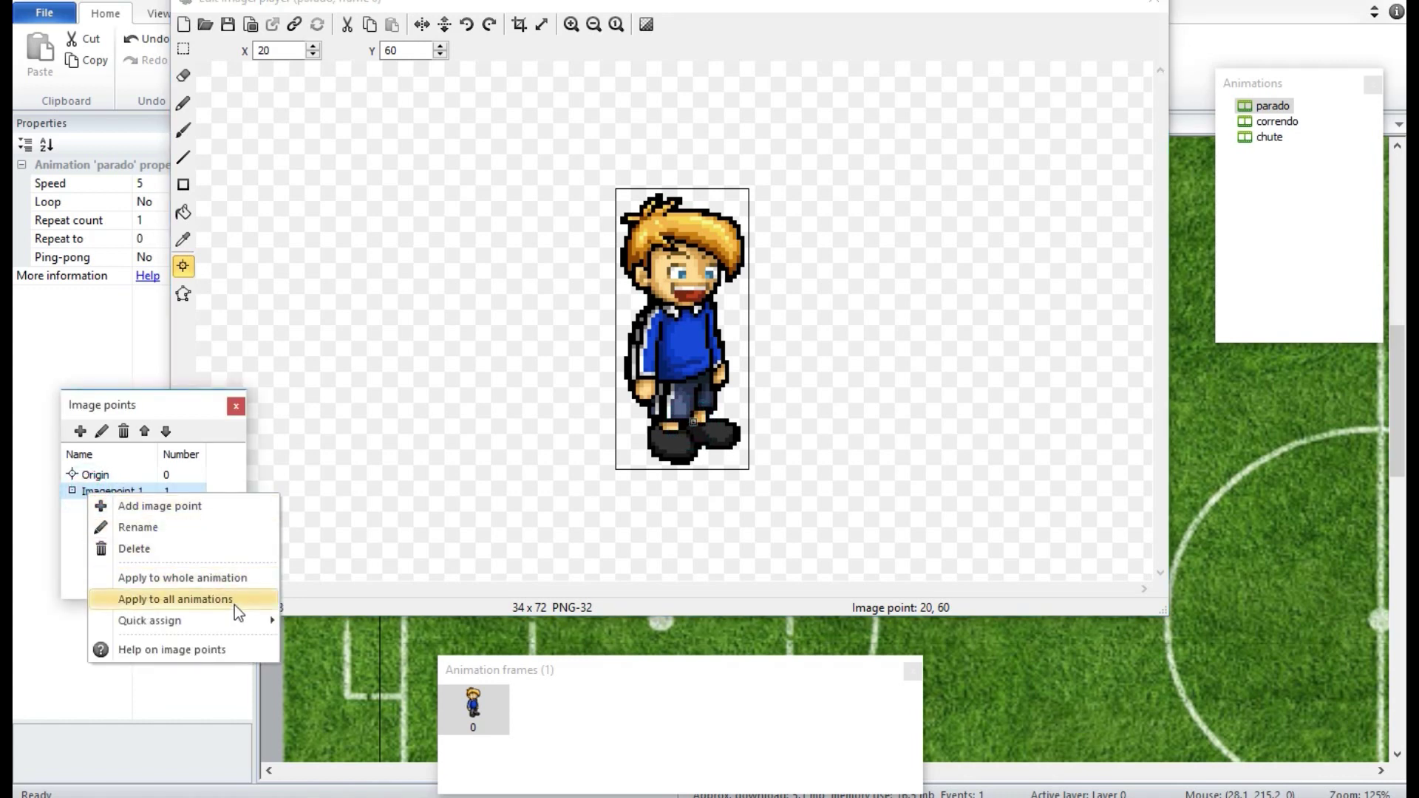
pyautogui.click(233, 605)
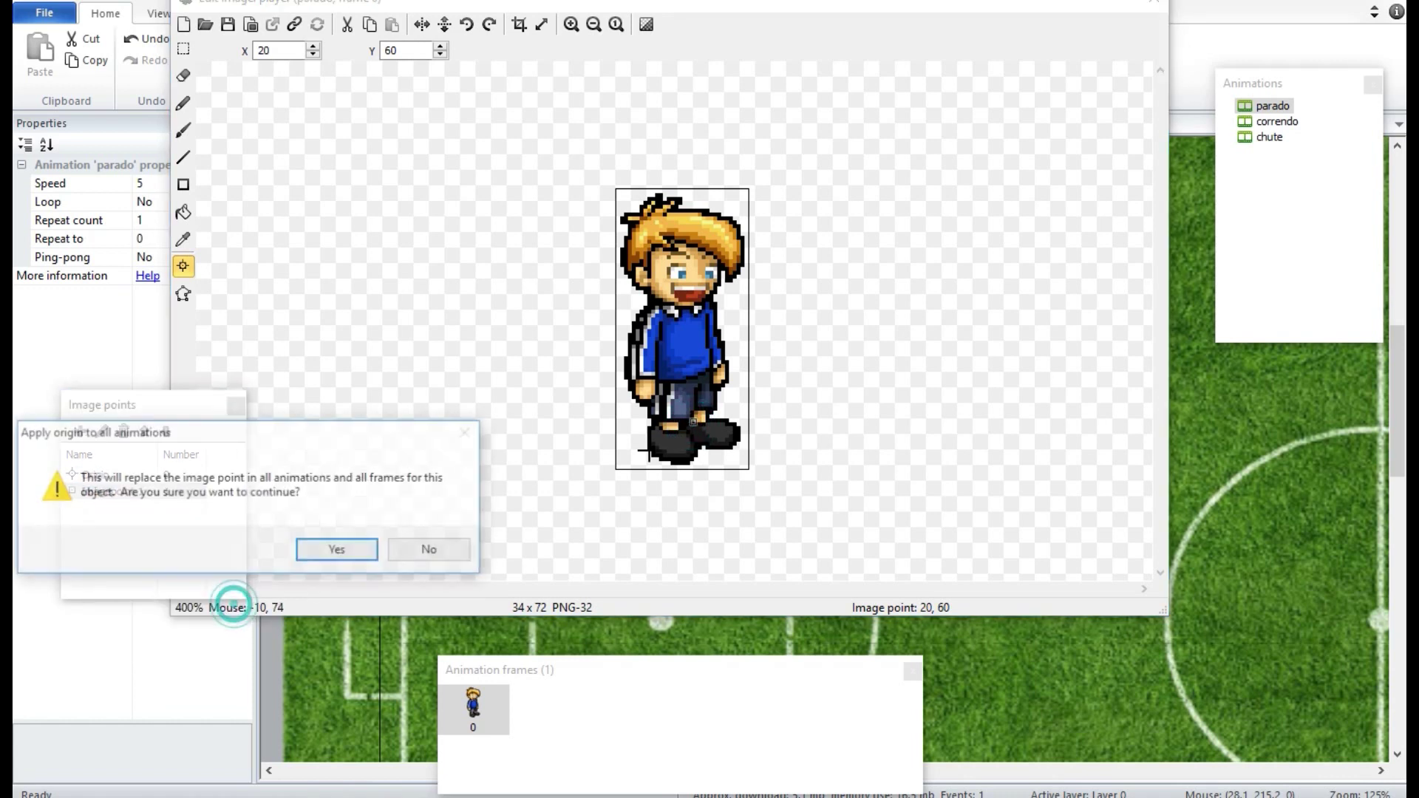
pyautogui.click(377, 547)
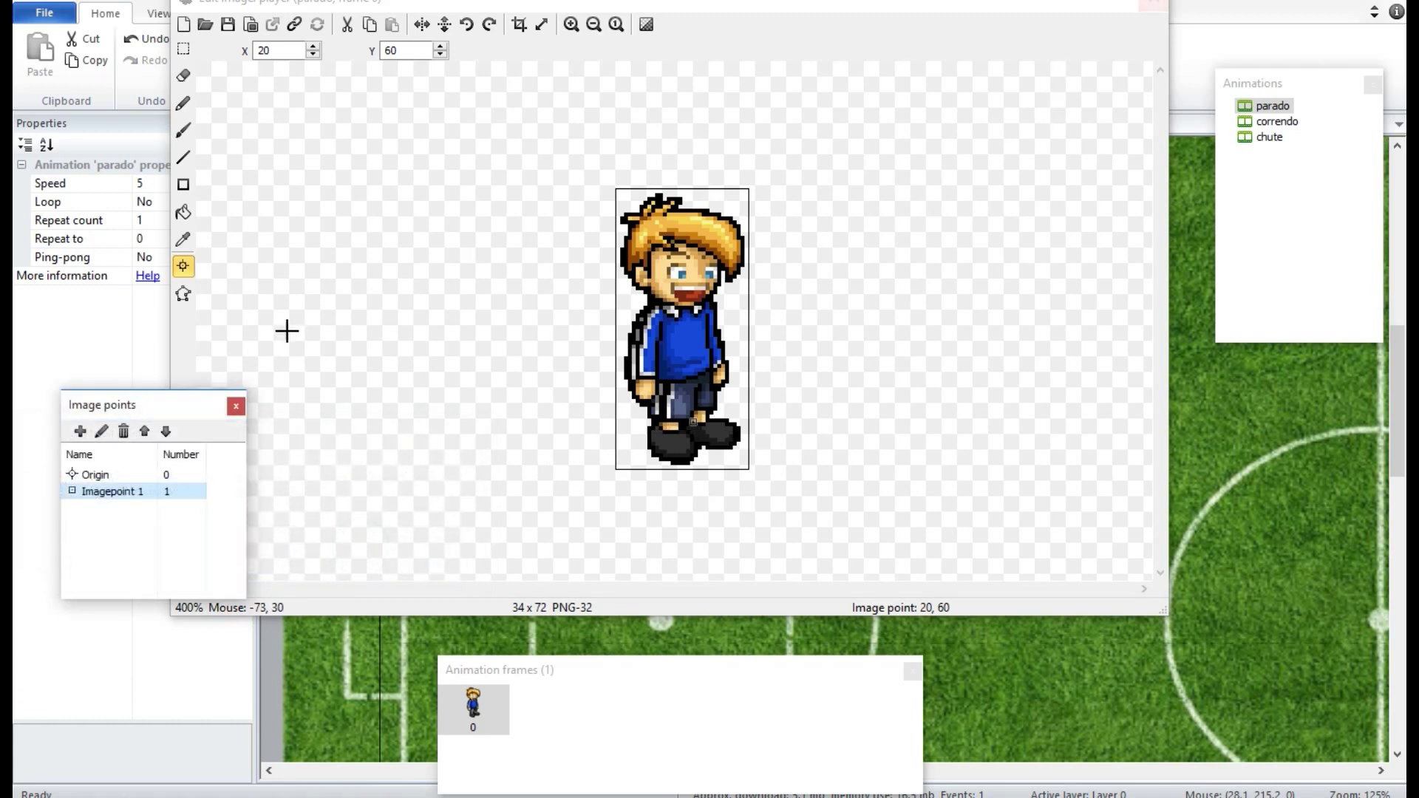
pyautogui.click(1154, 4)
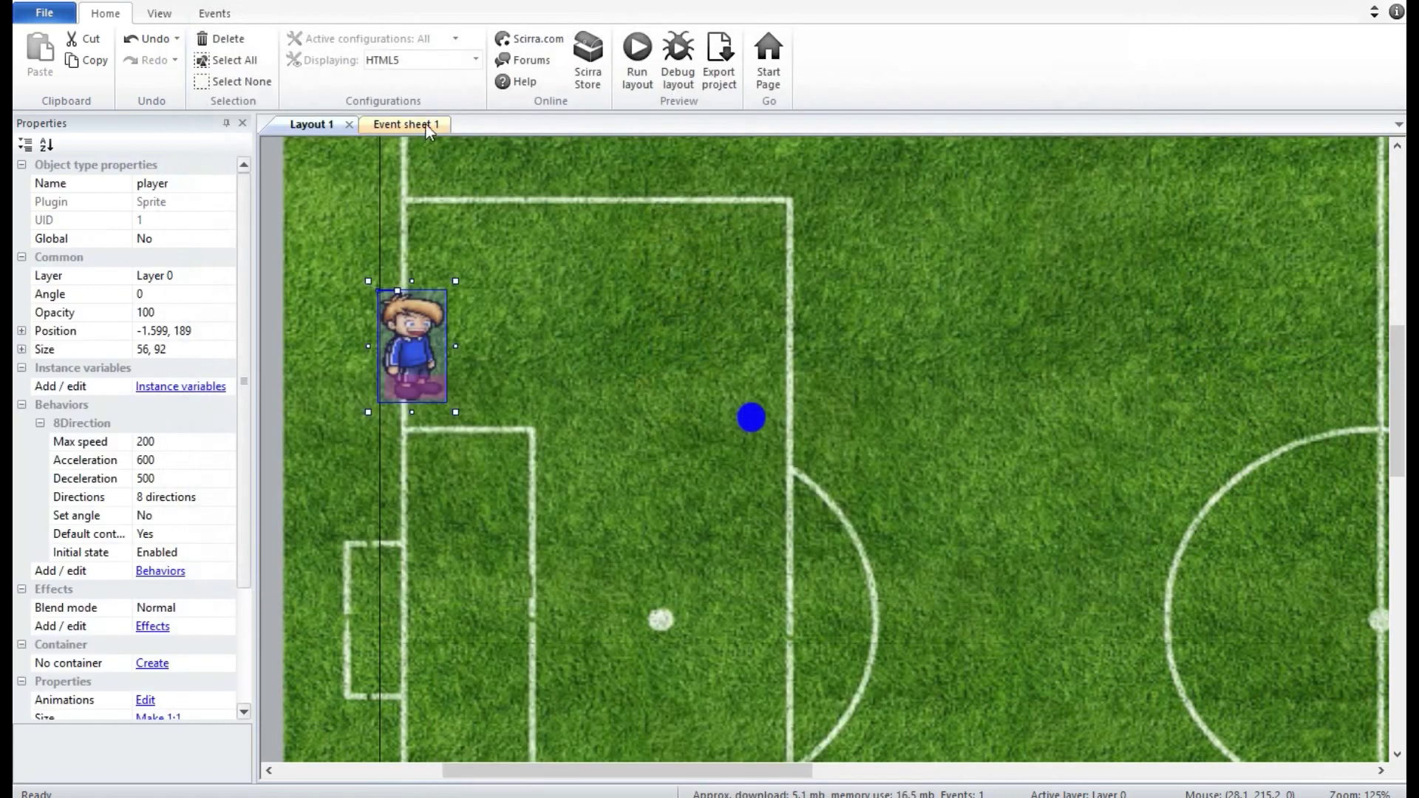
# In Event sheet 1, add an action to the Every tick event setting the sensor's position to player at image point 1.
pyautogui.click(426, 124)
pyautogui.click(563, 161)
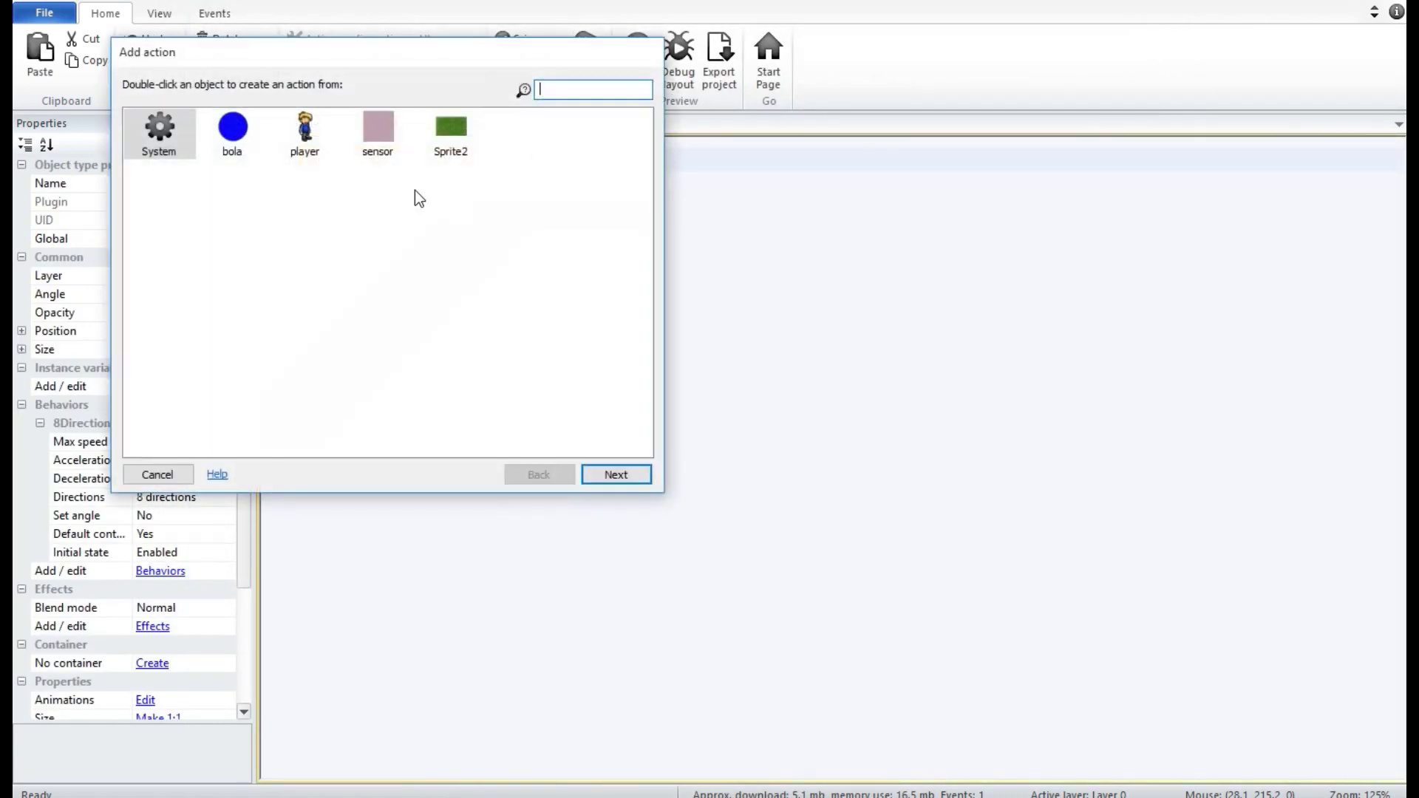
pyautogui.doubleClick(378, 129)
pyautogui.moveTo(641, 197); pyautogui.dragTo(650, 398)
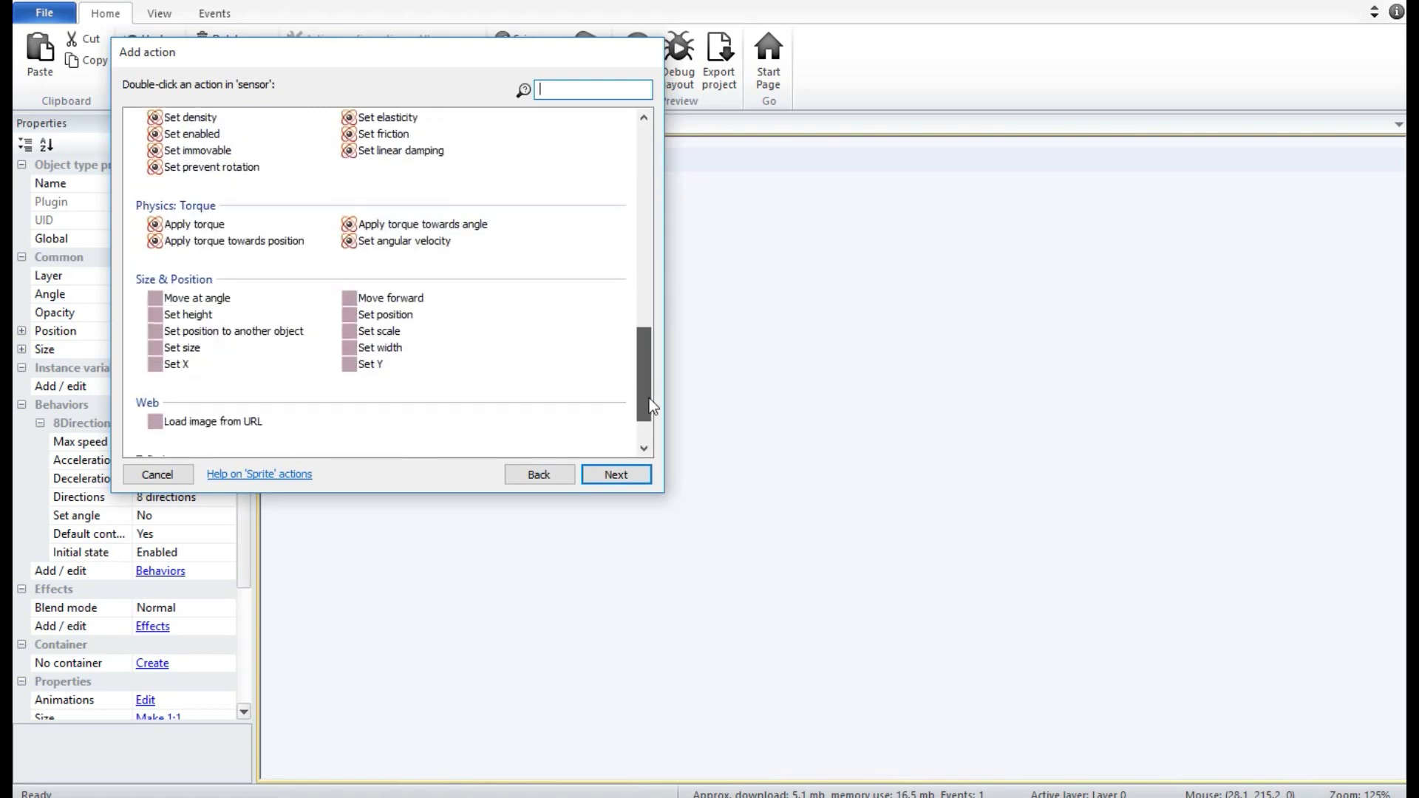
pyautogui.doubleClick(235, 334)
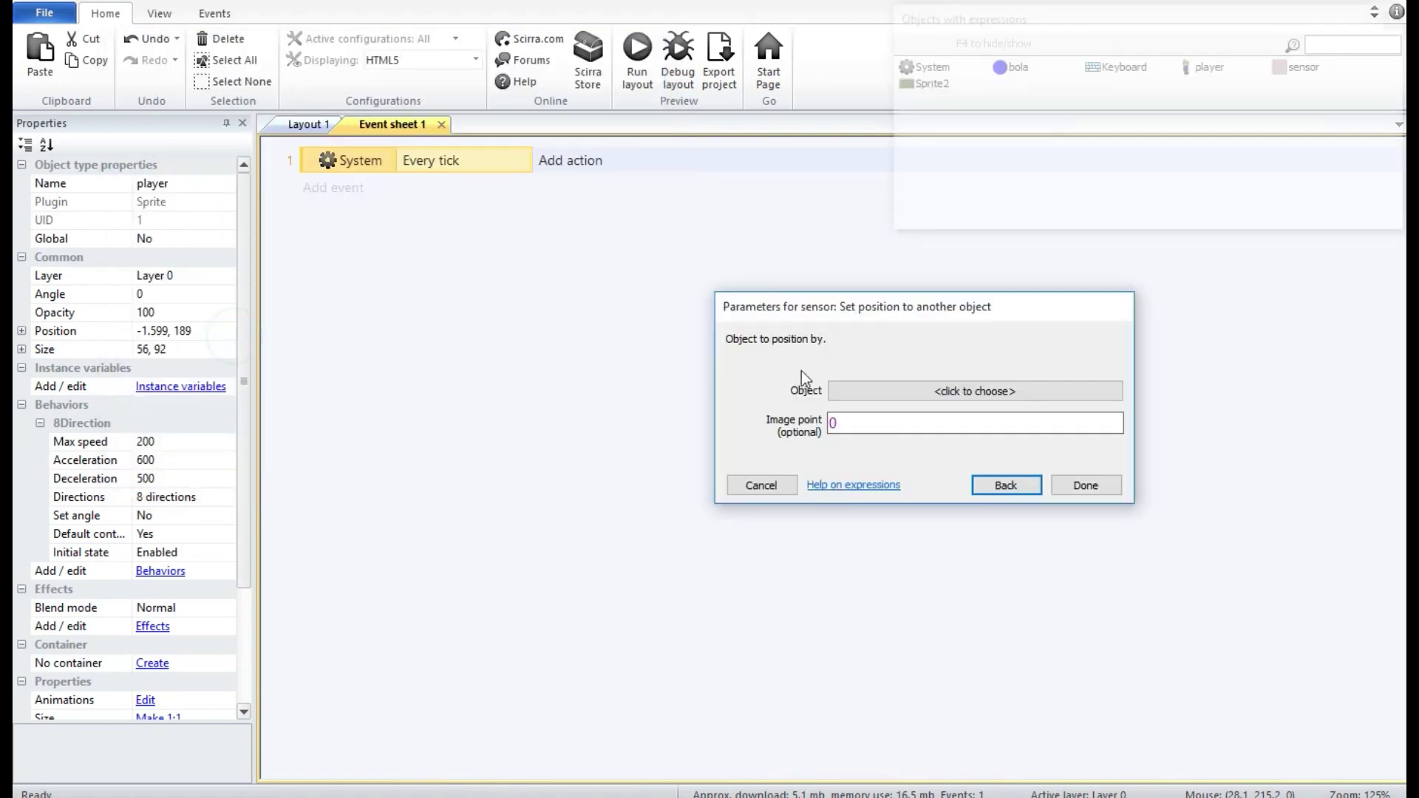
pyautogui.click(854, 390)
pyautogui.doubleClick(552, 473)
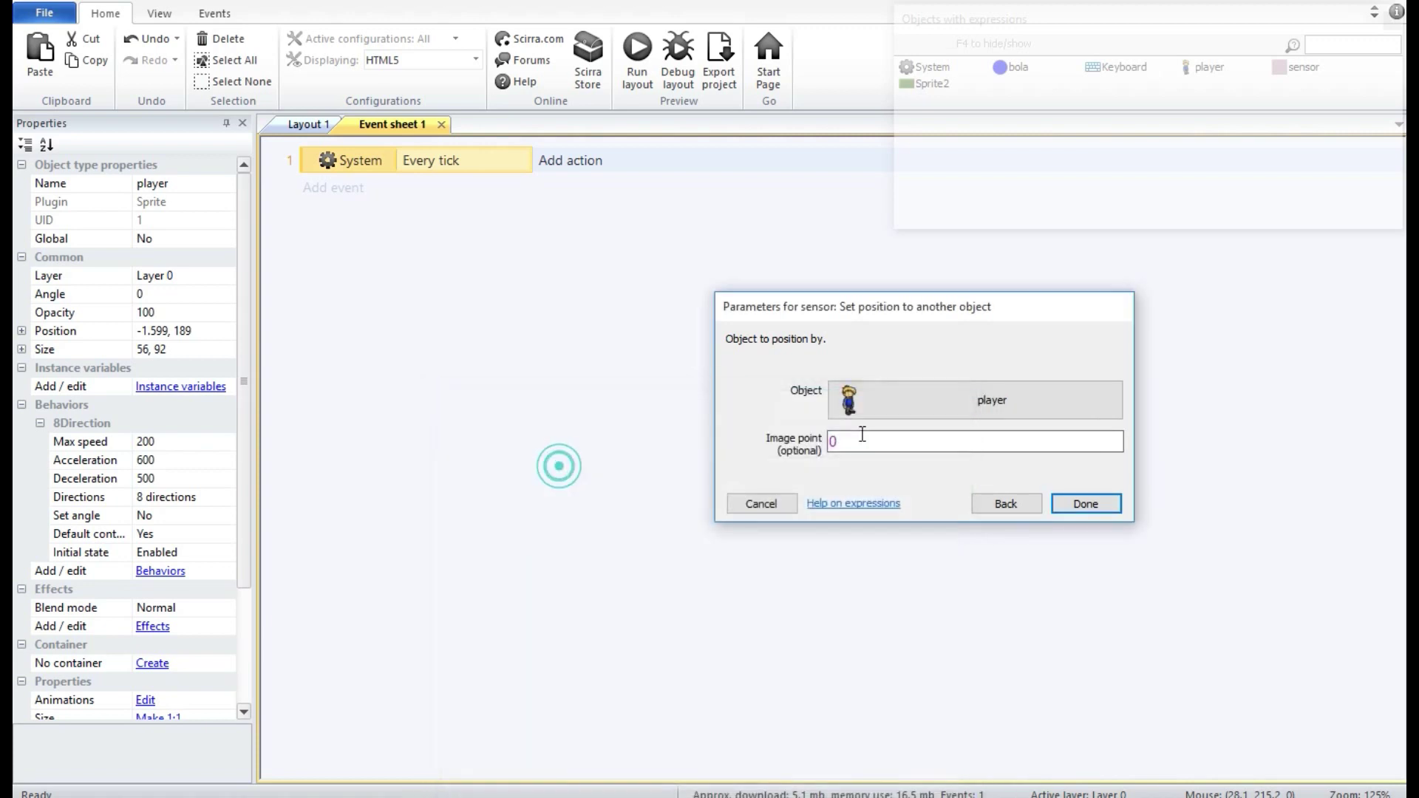
pyautogui.write('1')
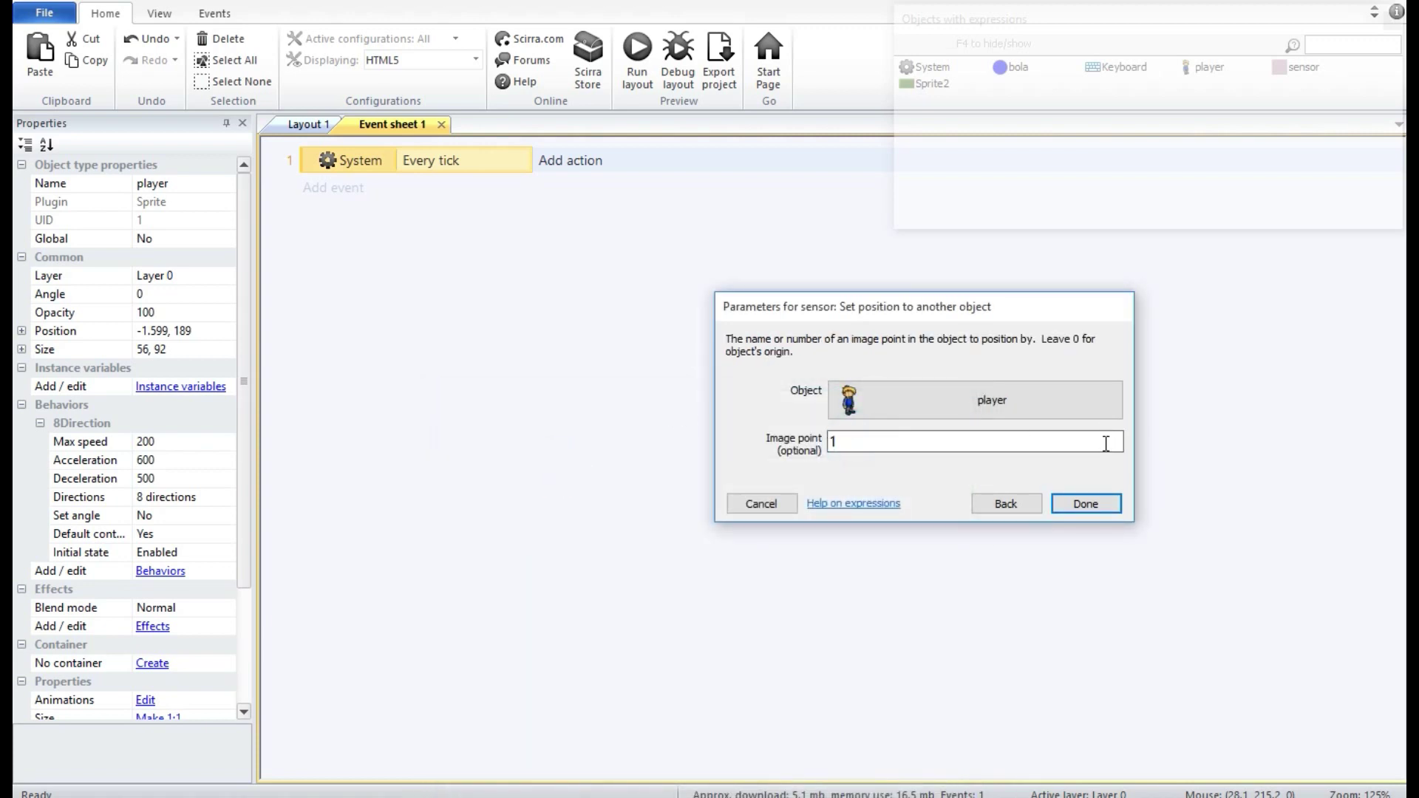
pyautogui.click(1105, 503)
# Run the layout, move the player around the field to check that the sensor follows its feet, and close the preview.
pyautogui.click(647, 62)
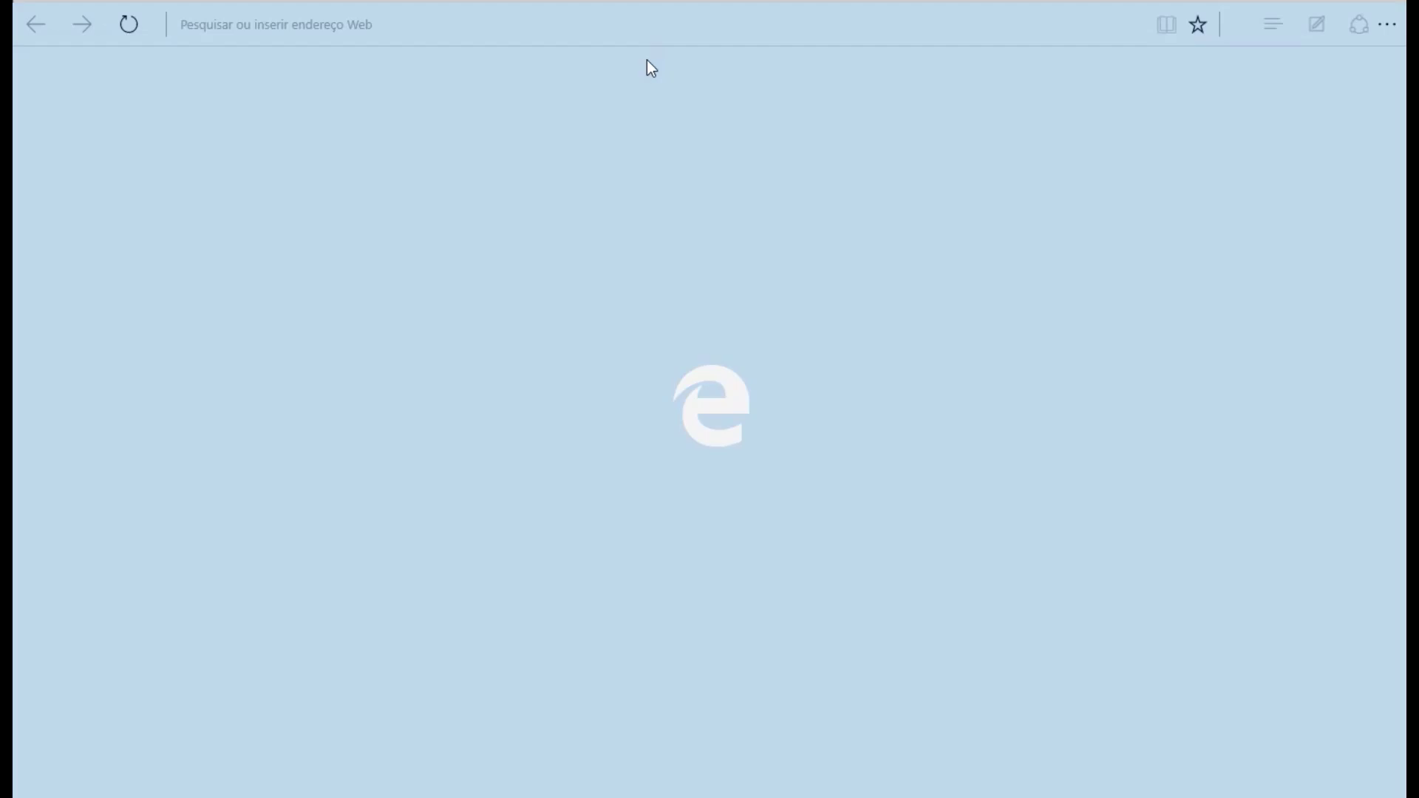
pyautogui.press('Right')
pyautogui.press('Up')
pyautogui.press('Right')
pyautogui.press('Right')
pyautogui.press('Down')
pyautogui.press('Right')
pyautogui.press('Up')
pyautogui.press('Left')
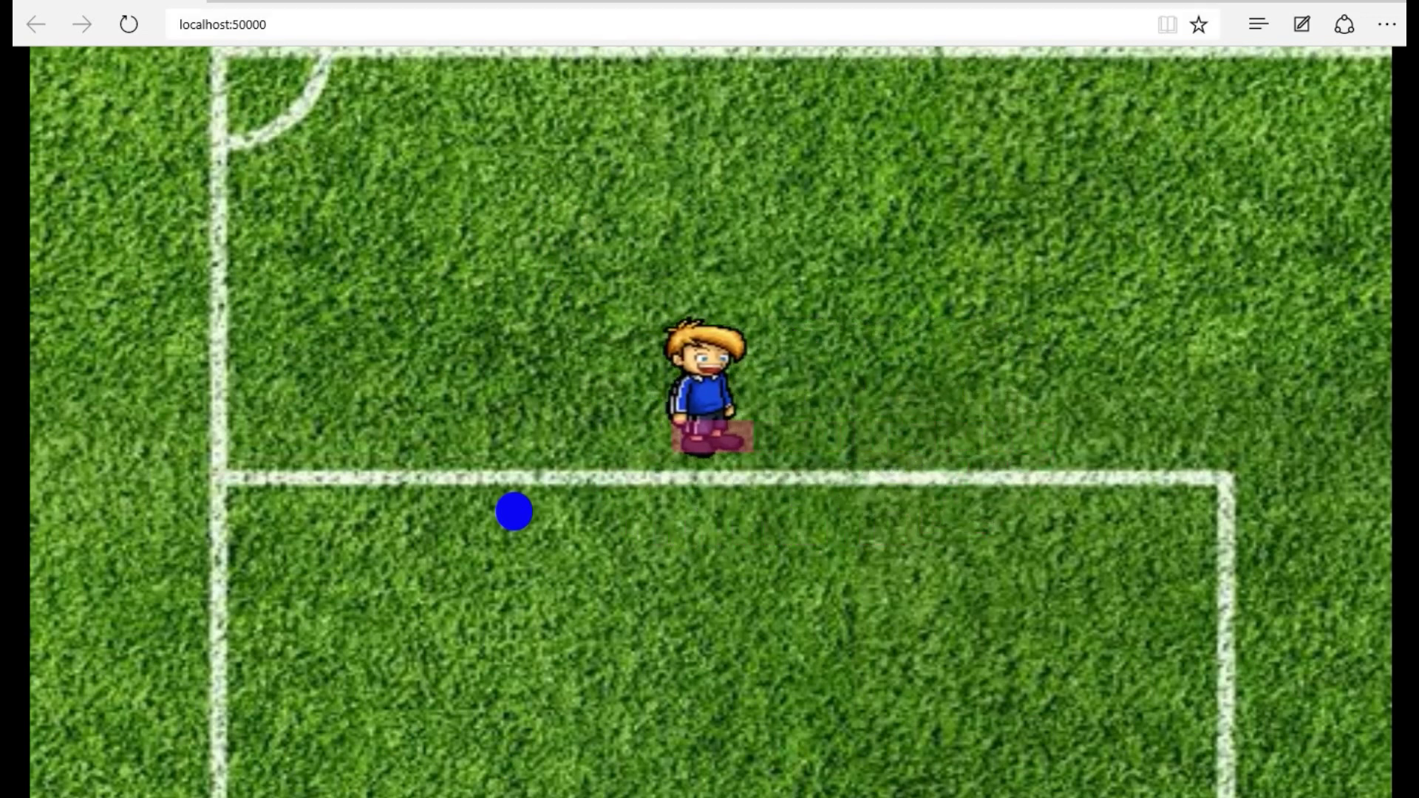
pyautogui.press('Left')
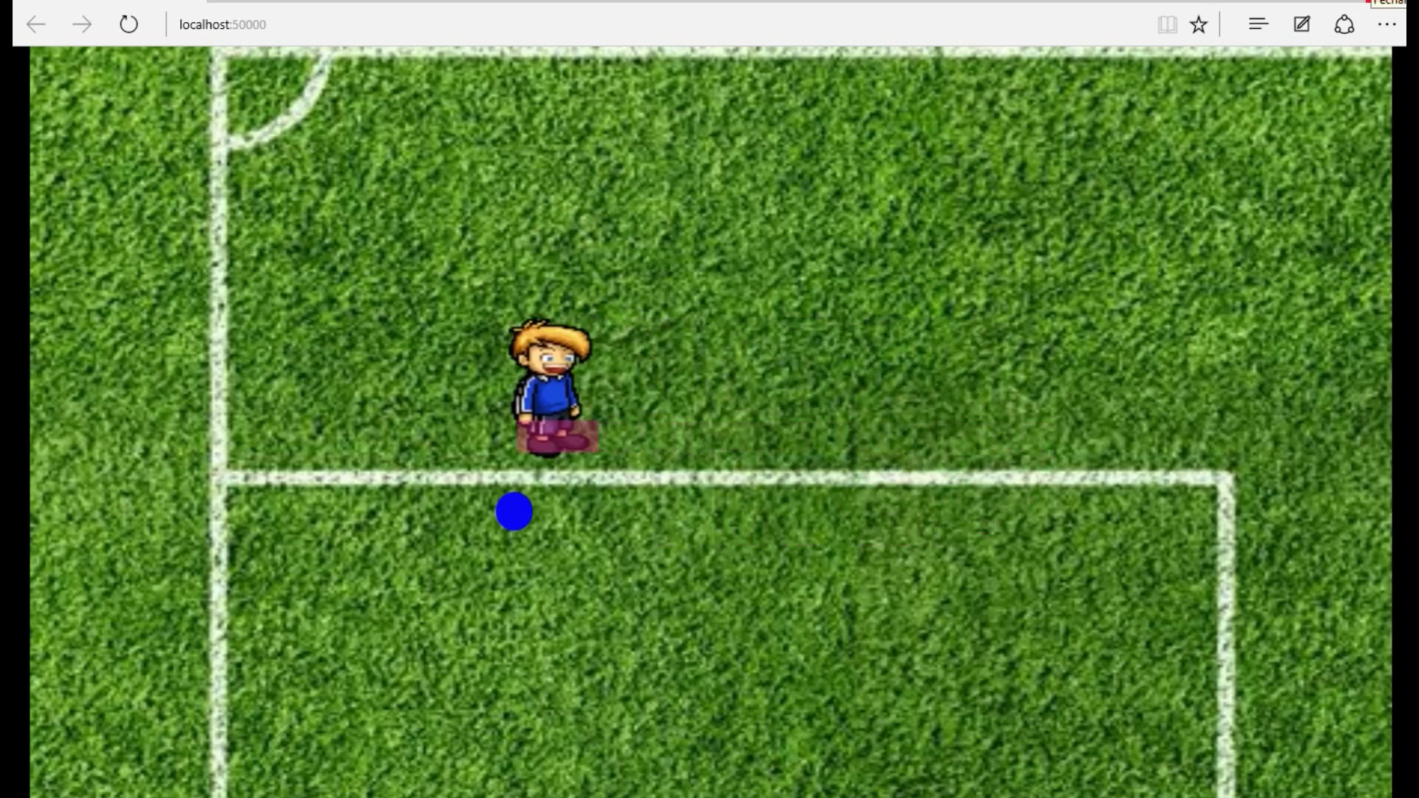
pyautogui.hotkey('alt', 'F4')
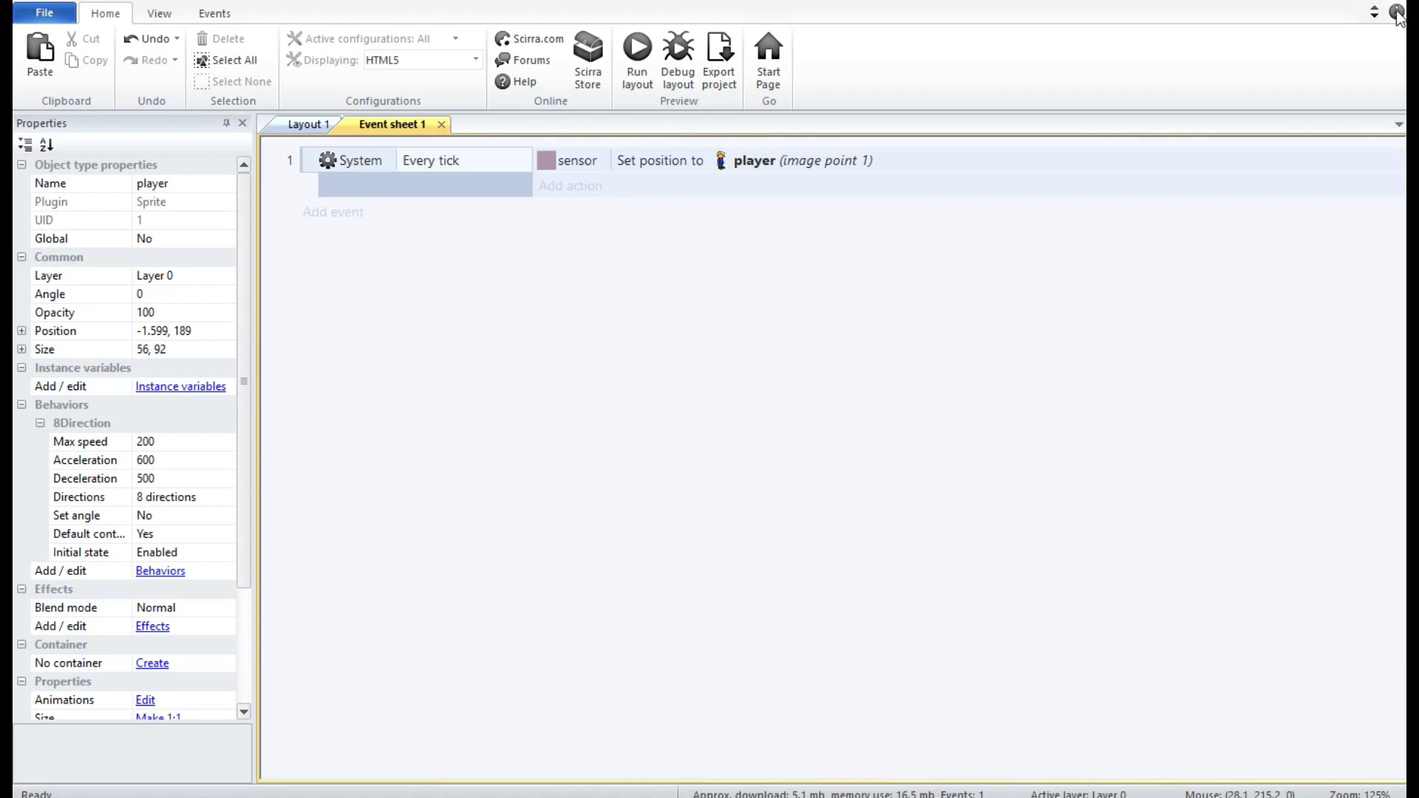
# Add an event with the Keyboard condition Key is down for the Right arrow.
pyautogui.click(348, 215)
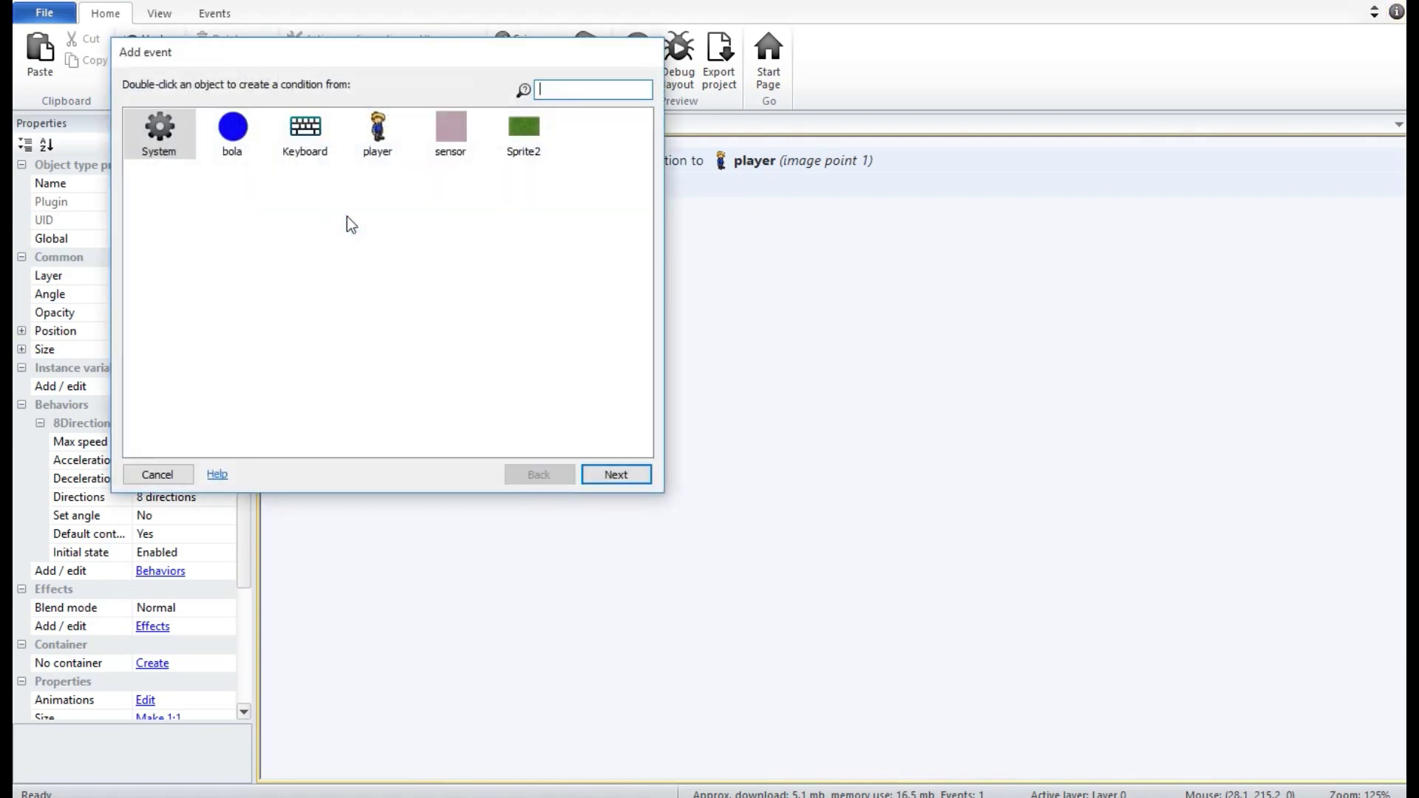
pyautogui.doubleClick(316, 131)
pyautogui.doubleClick(201, 210)
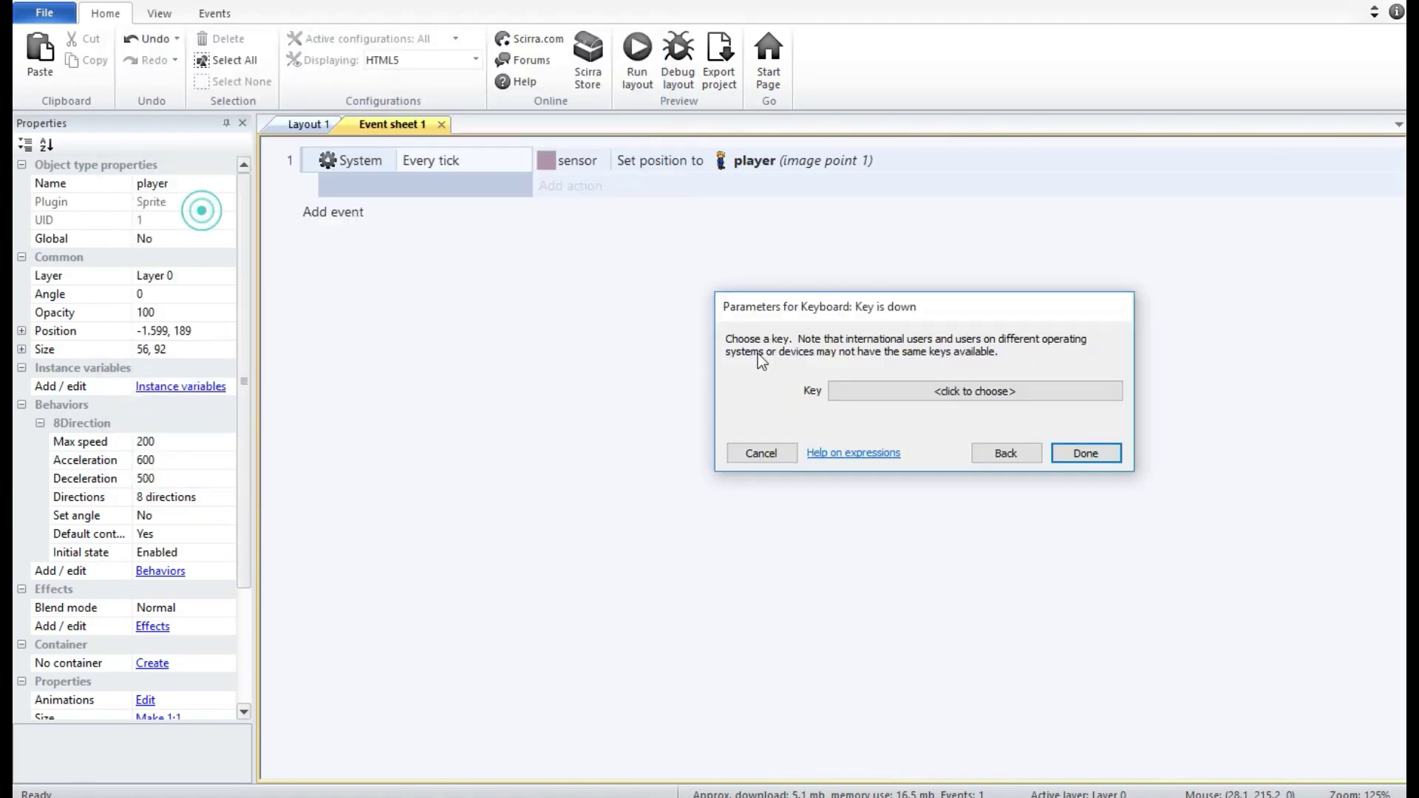
pyautogui.click(961, 391)
pyautogui.press('Right')
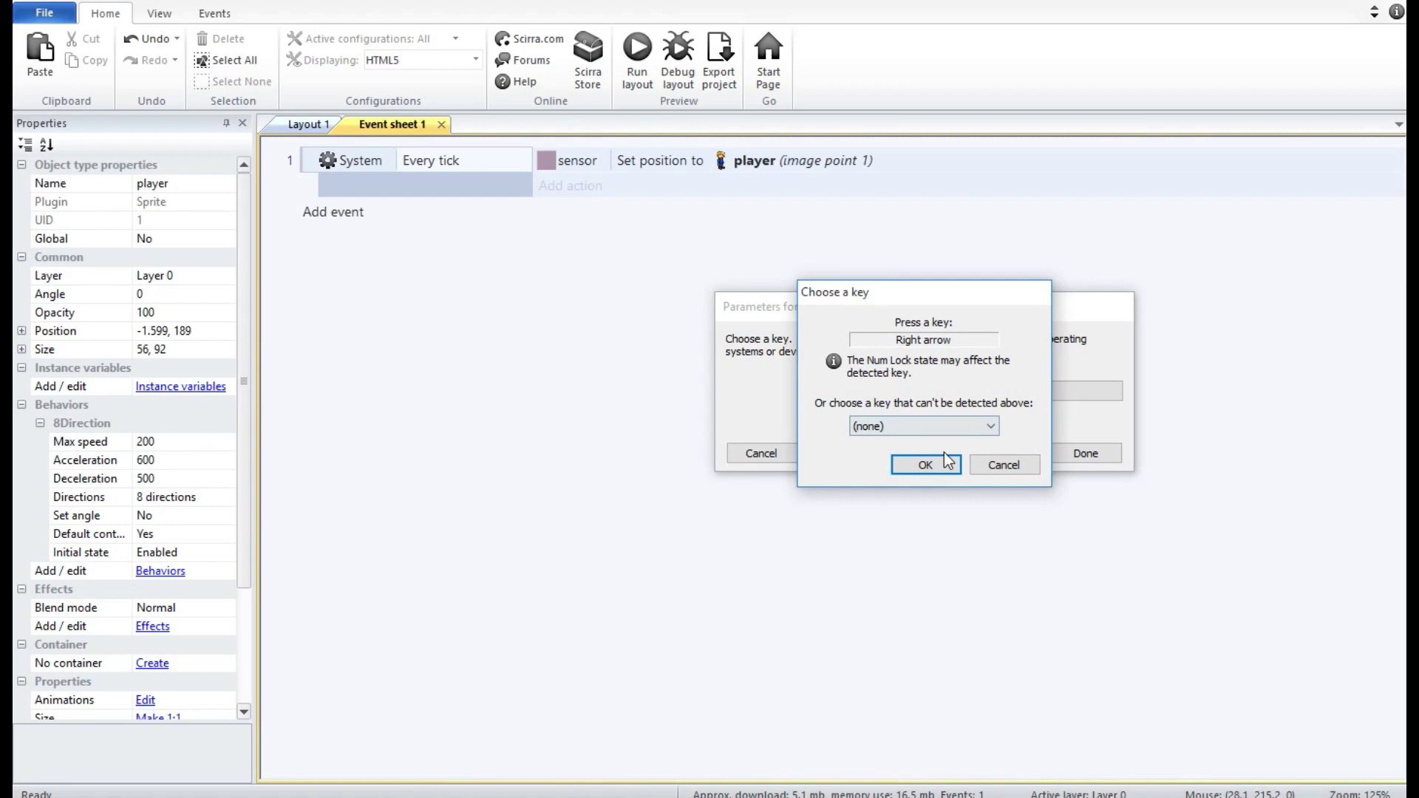
pyautogui.click(939, 462)
pyautogui.click(1080, 453)
# Add a player Set animation action with "correndo" from the beginning to the Right arrow event.
pyautogui.click(591, 214)
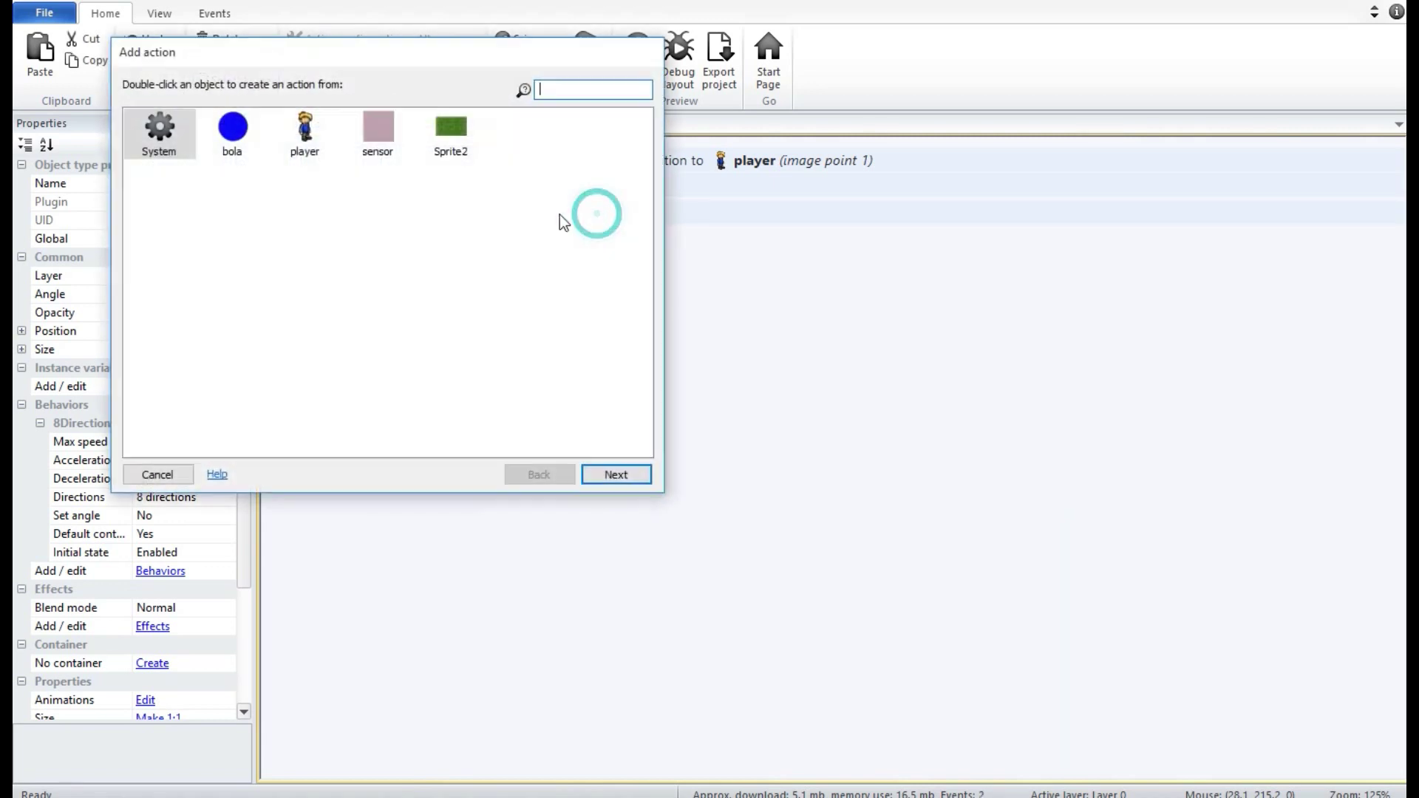
pyautogui.doubleClick(304, 132)
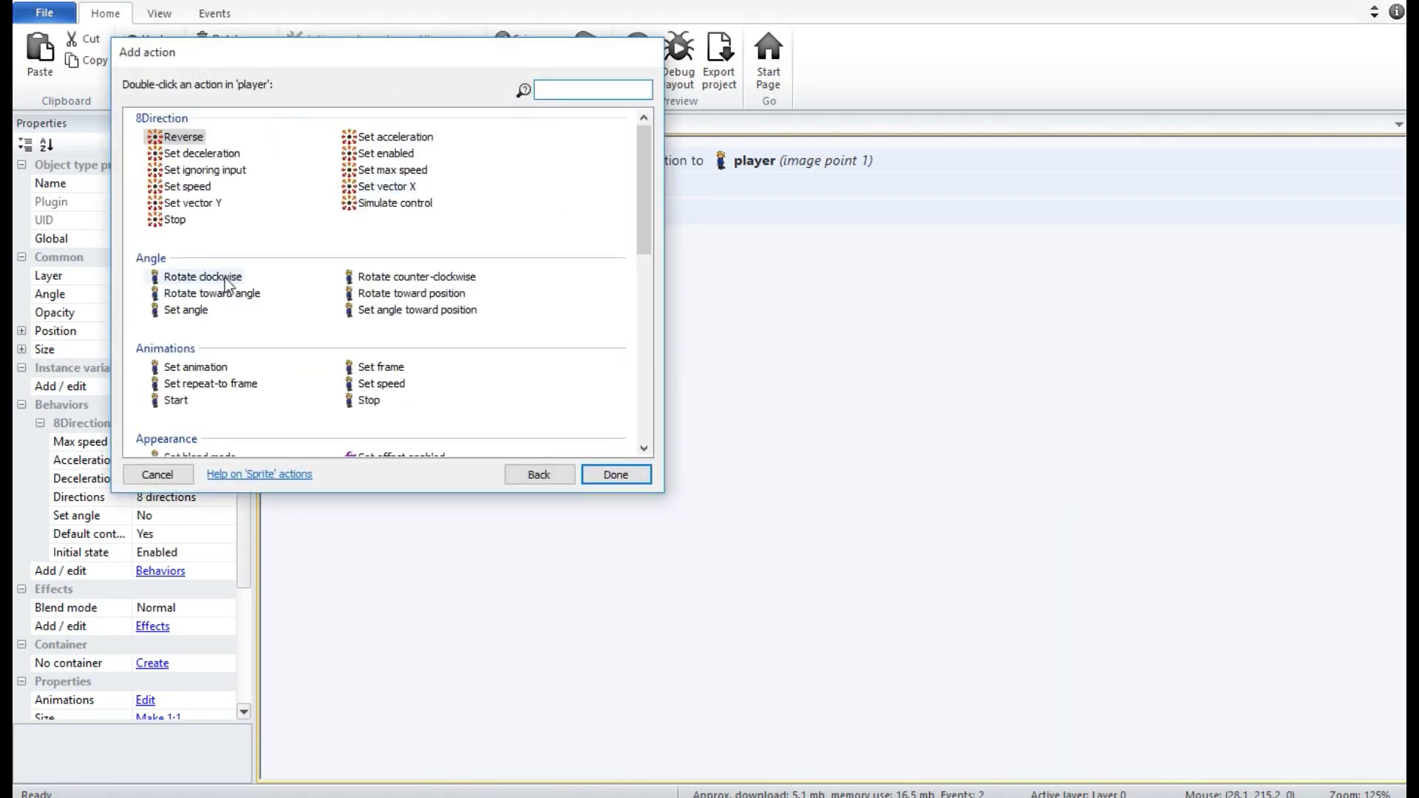
pyautogui.doubleClick(201, 367)
pyautogui.write('"a')
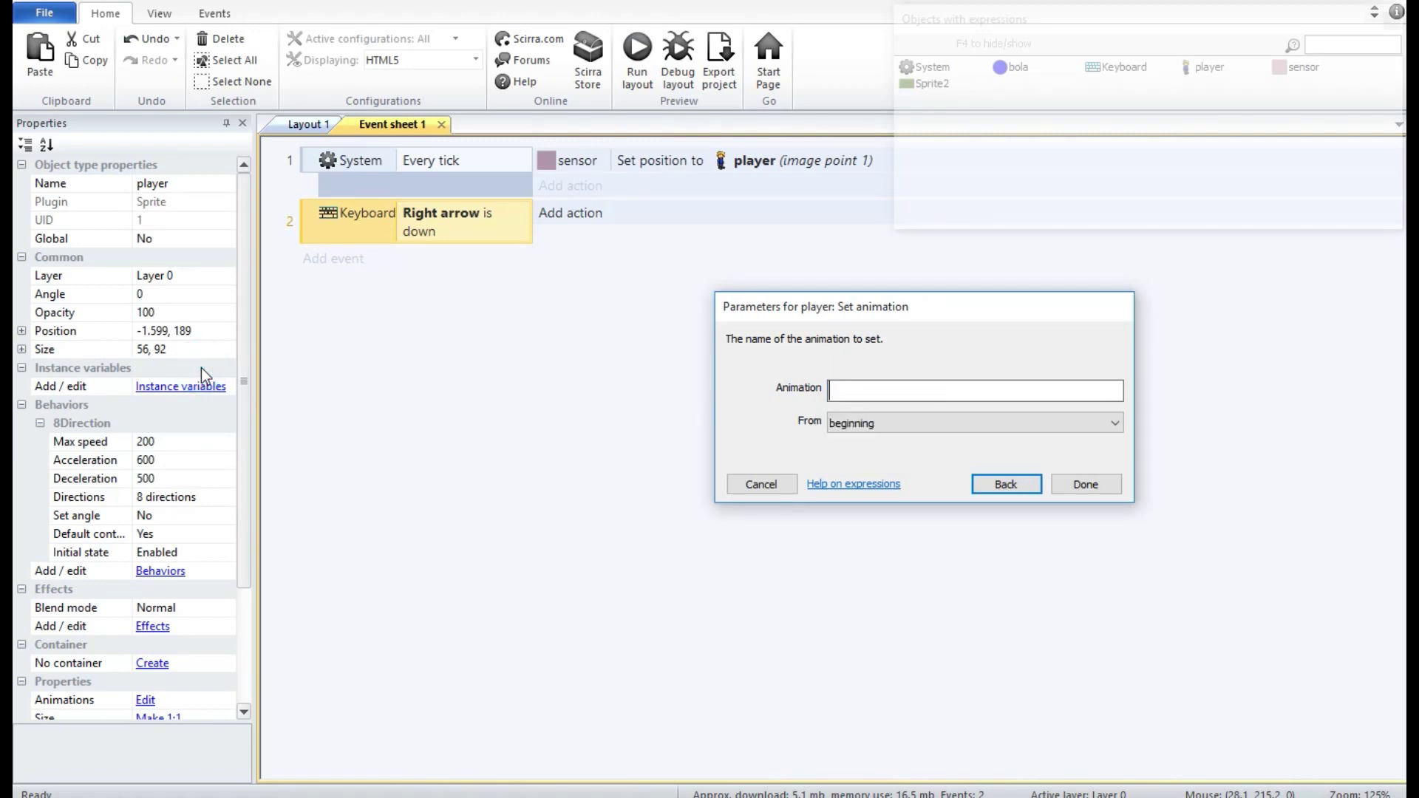
pyautogui.write('"')
pyautogui.press('Down')
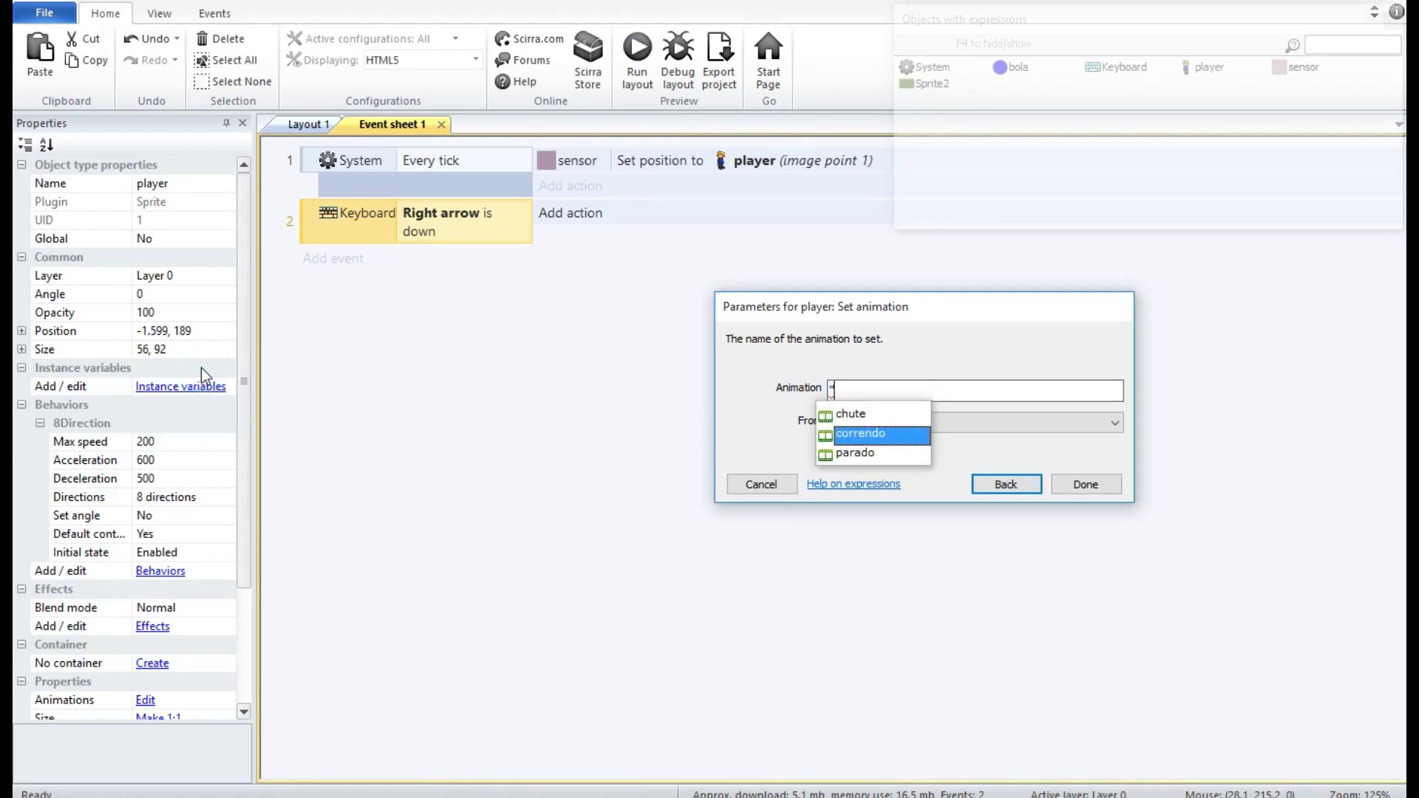
pyautogui.press('Return')
pyautogui.click(1087, 485)
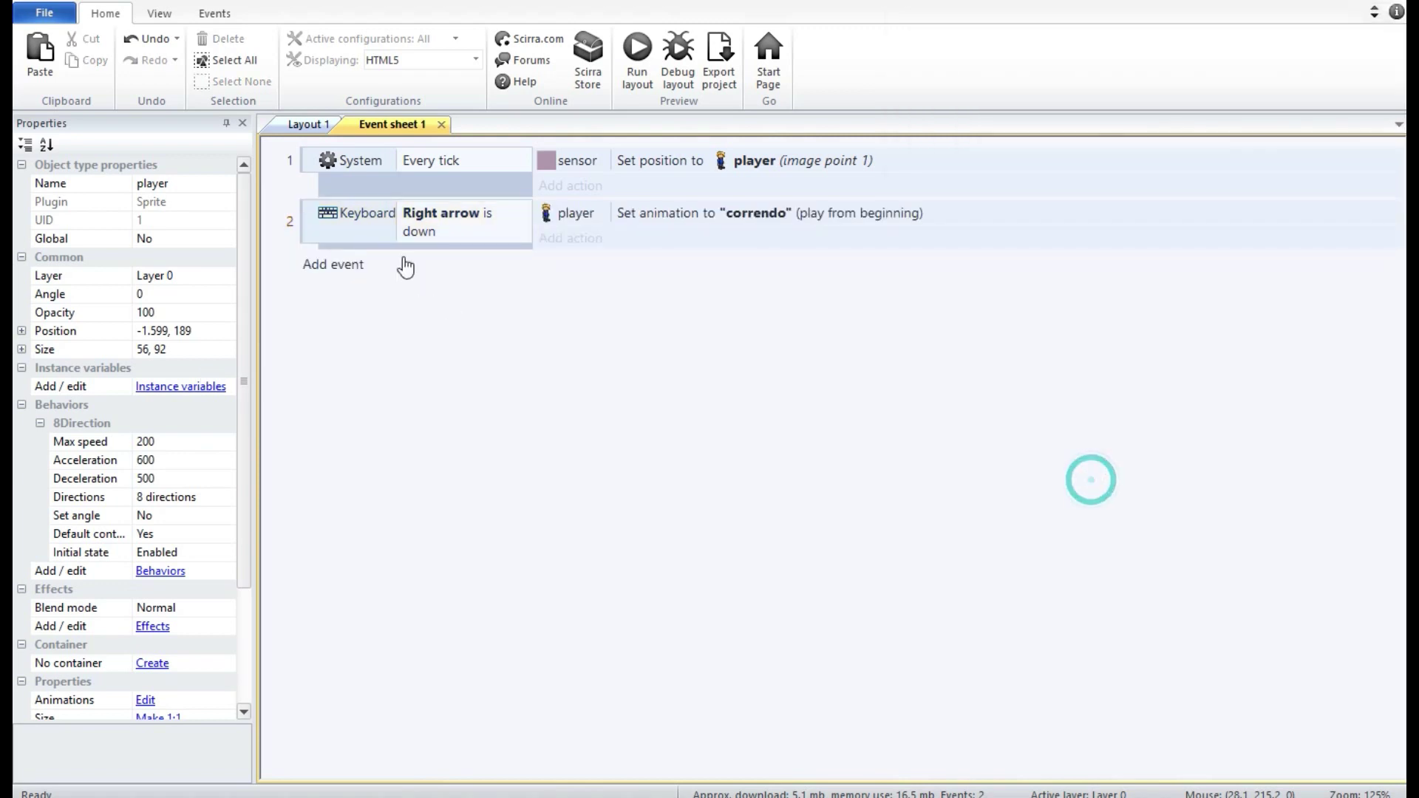
# Add a player Set mirrored action with the state Not mirrored to the Right arrow event.
pyautogui.click(603, 240)
pyautogui.doubleClick(303, 137)
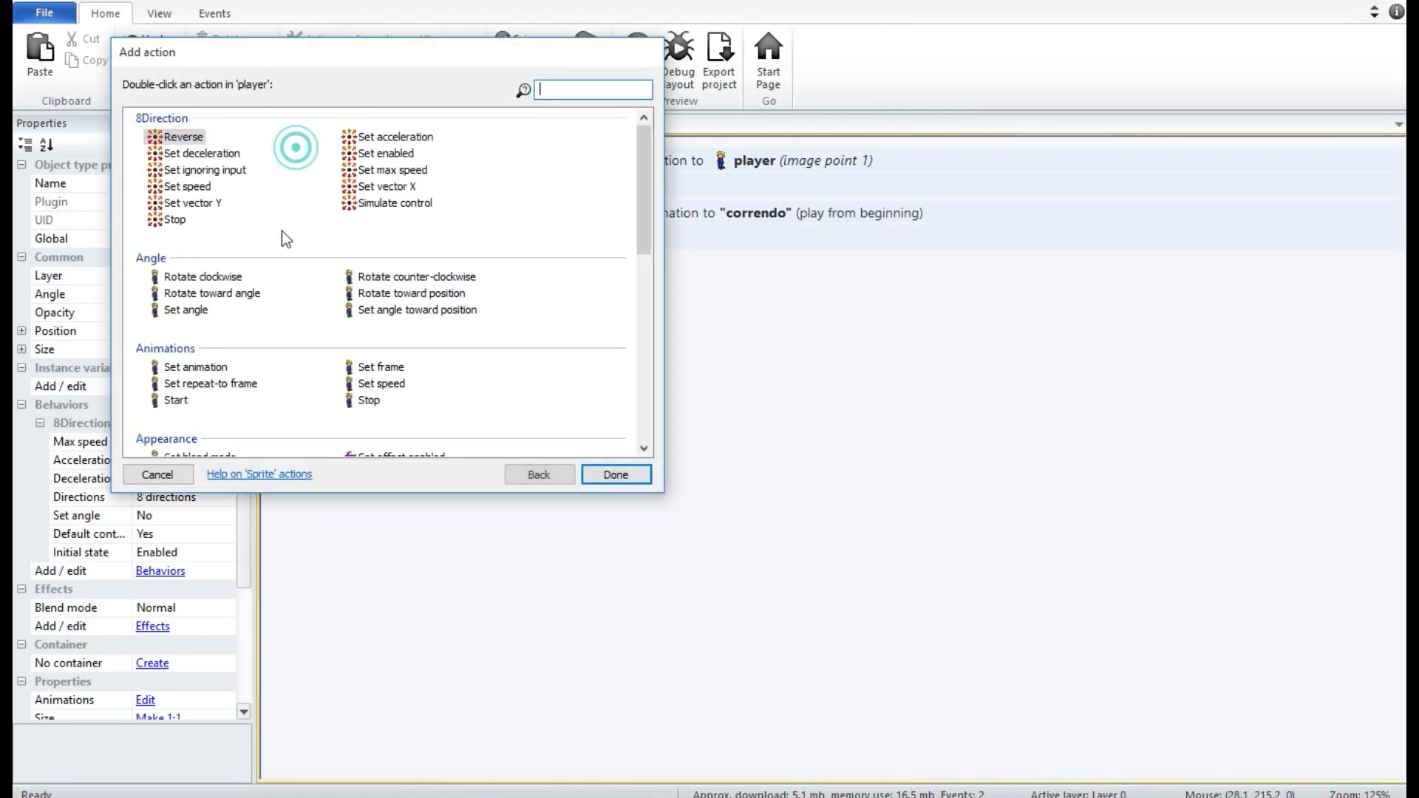
pyautogui.scroll(-2, 261, 383)
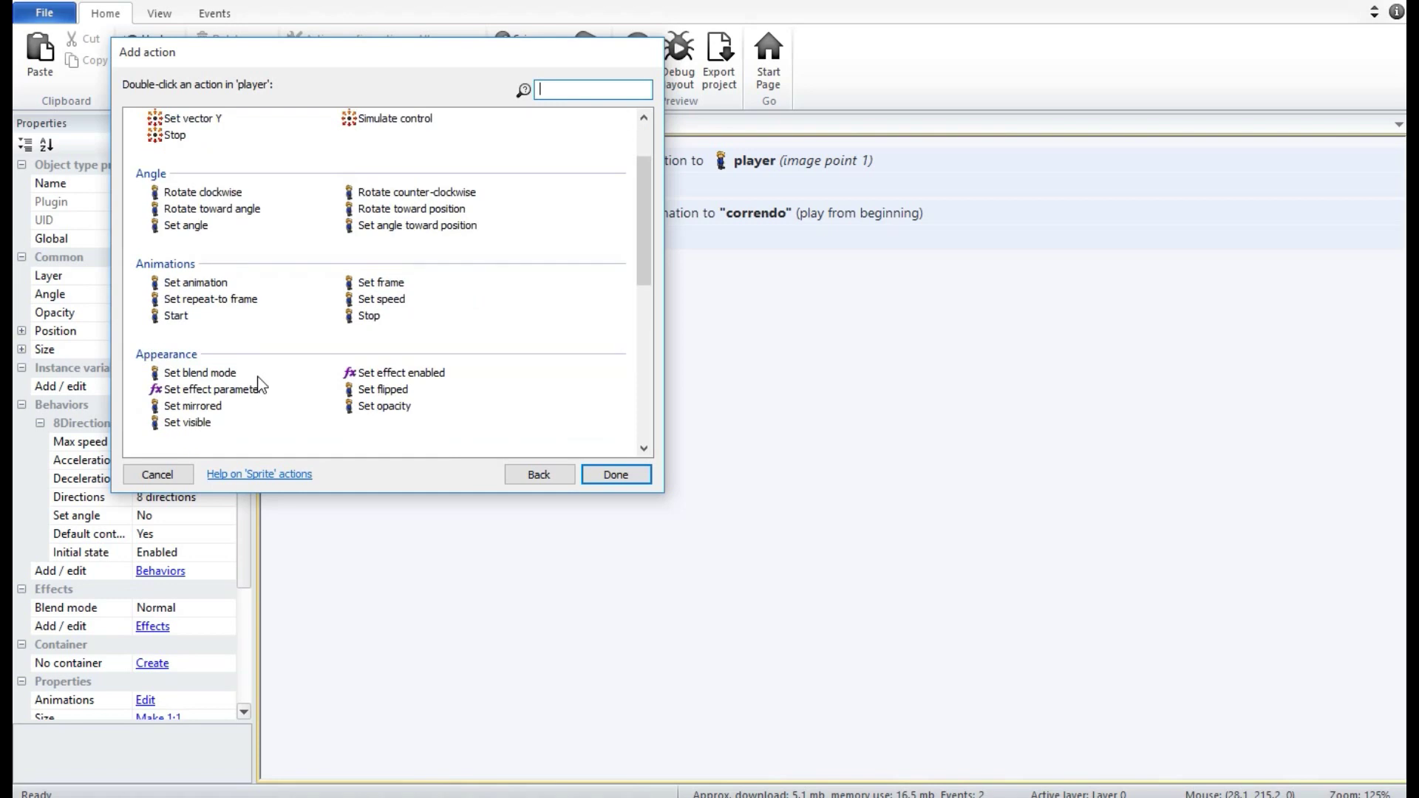
pyautogui.doubleClick(215, 407)
pyautogui.click(885, 391)
pyautogui.click(880, 420)
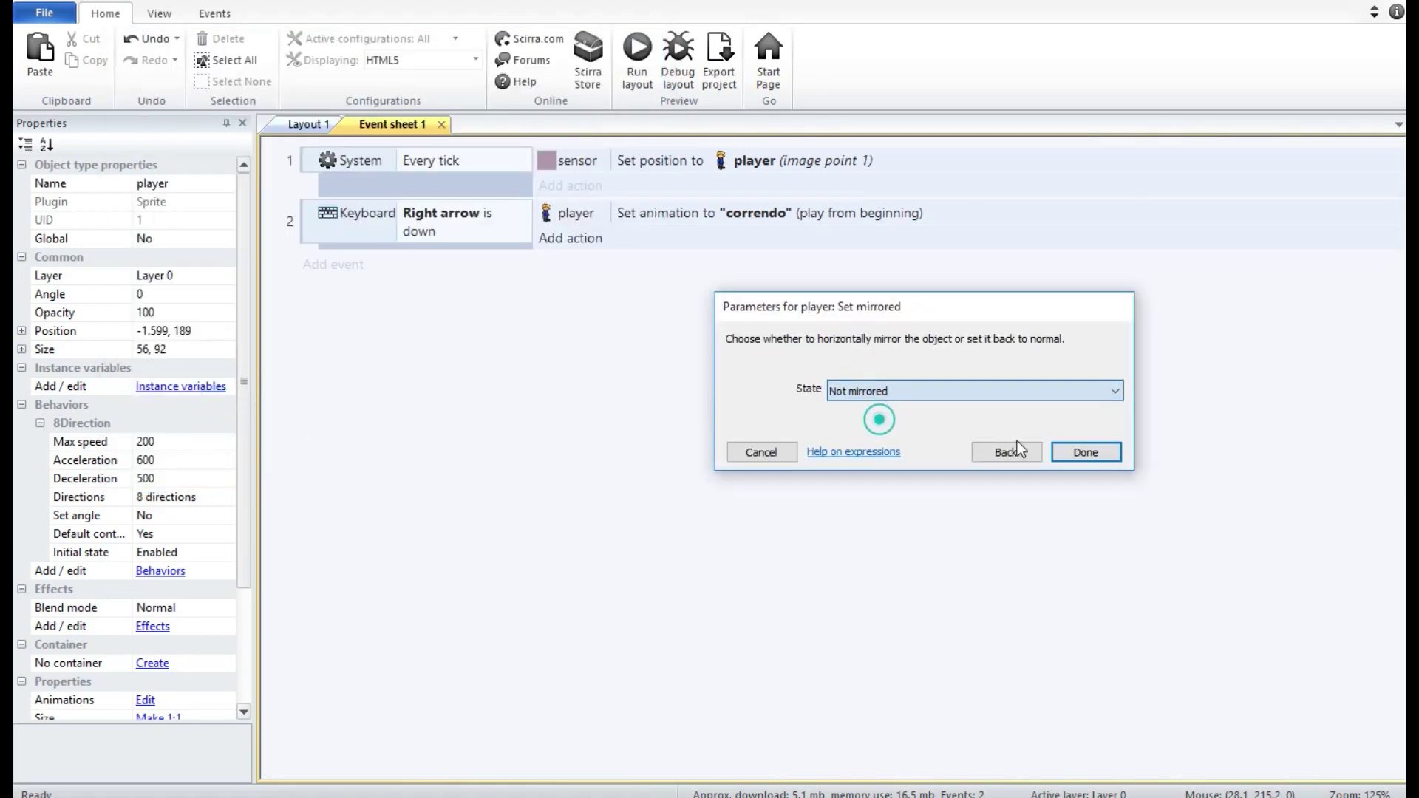
pyautogui.click(1079, 452)
# Duplicate the Right arrow event and change the copy's key to Left arrow.
pyautogui.click(309, 220)
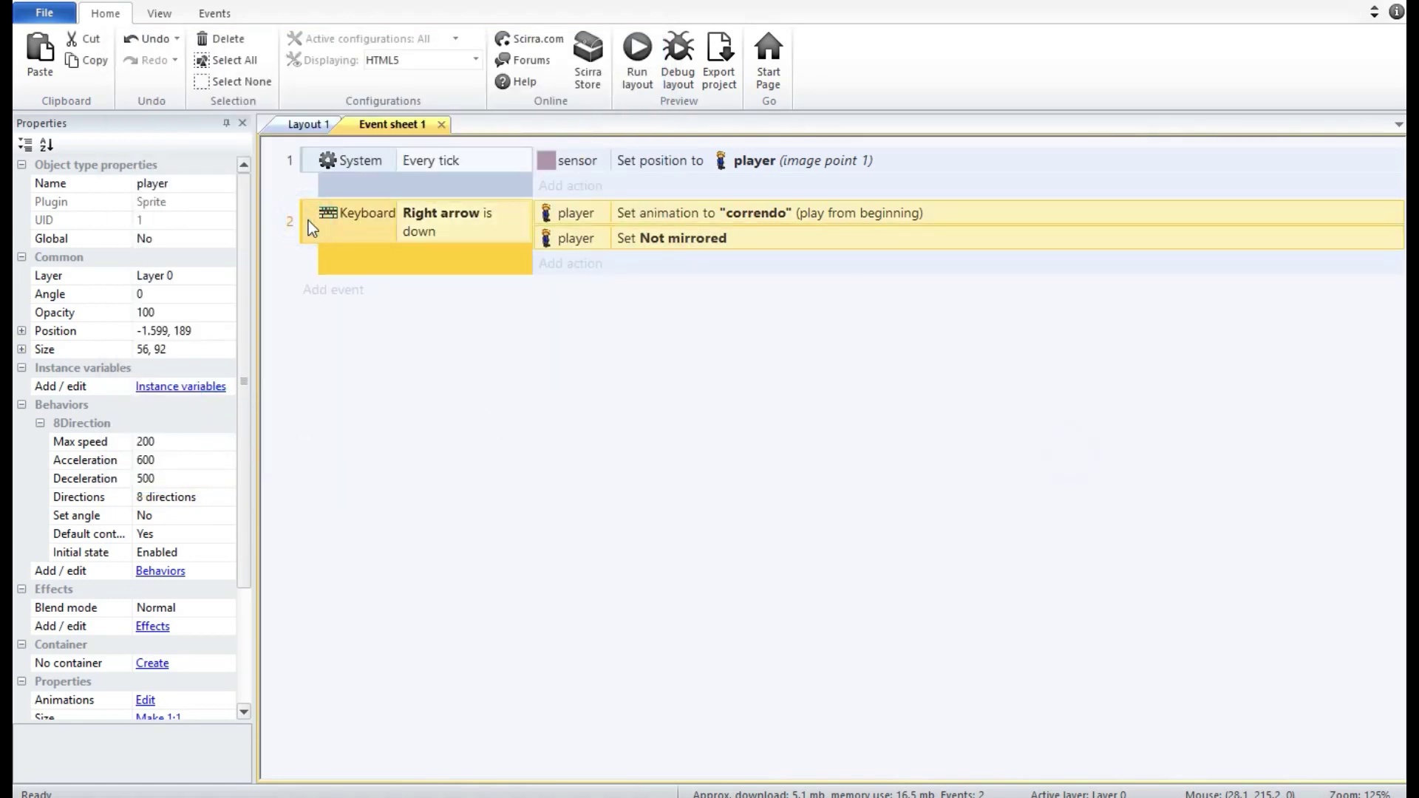
pyautogui.hotkey('ctrl', 'c')
pyautogui.hotkey('ctrl', 'v')
pyautogui.doubleClick(374, 290)
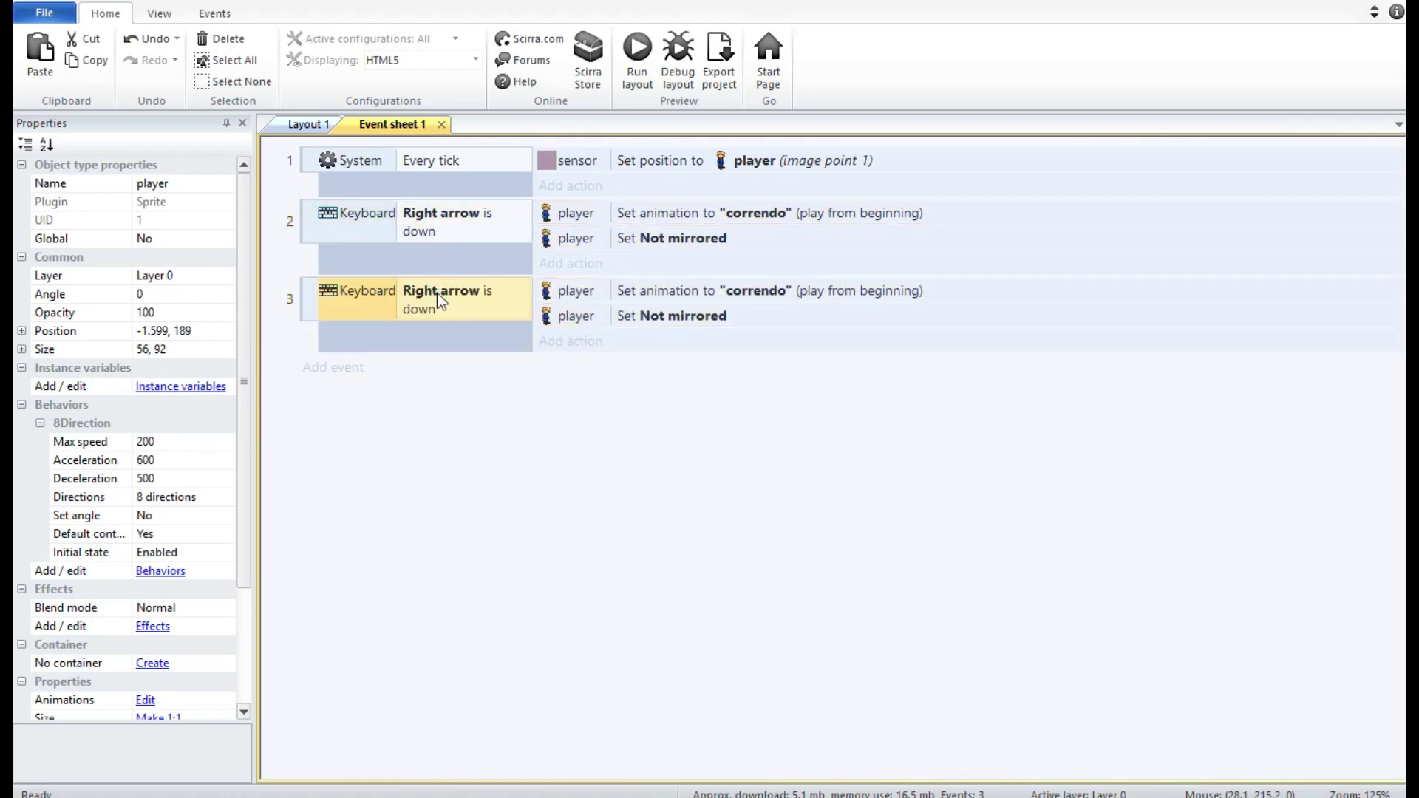
pyautogui.click(903, 388)
pyautogui.press('Left')
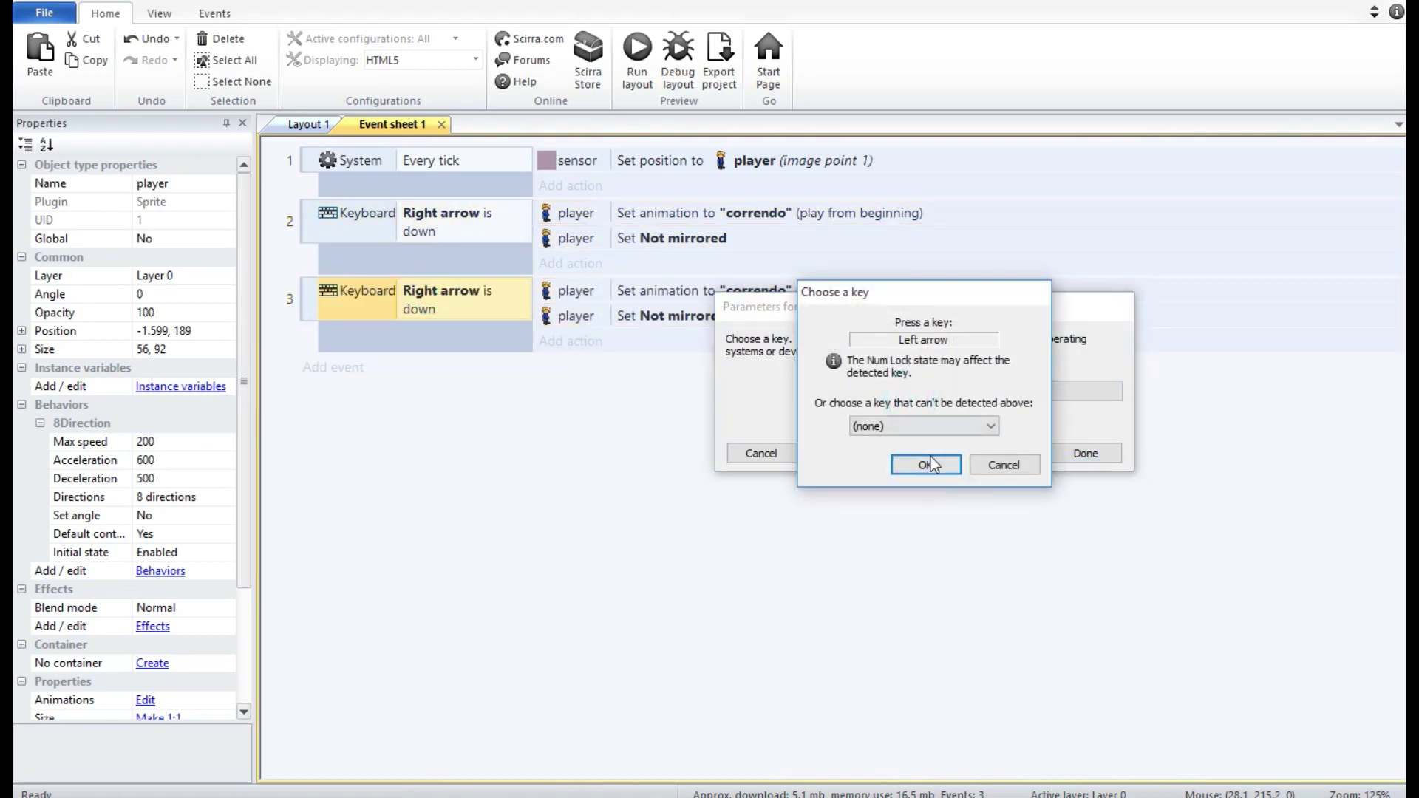
pyautogui.click(925, 465)
pyautogui.click(1084, 452)
# Change the Set mirrored action in the Left arrow event to the state Mirrored.
pyautogui.click(710, 321)
pyautogui.doubleClick(708, 320)
pyautogui.click(858, 391)
pyautogui.click(879, 408)
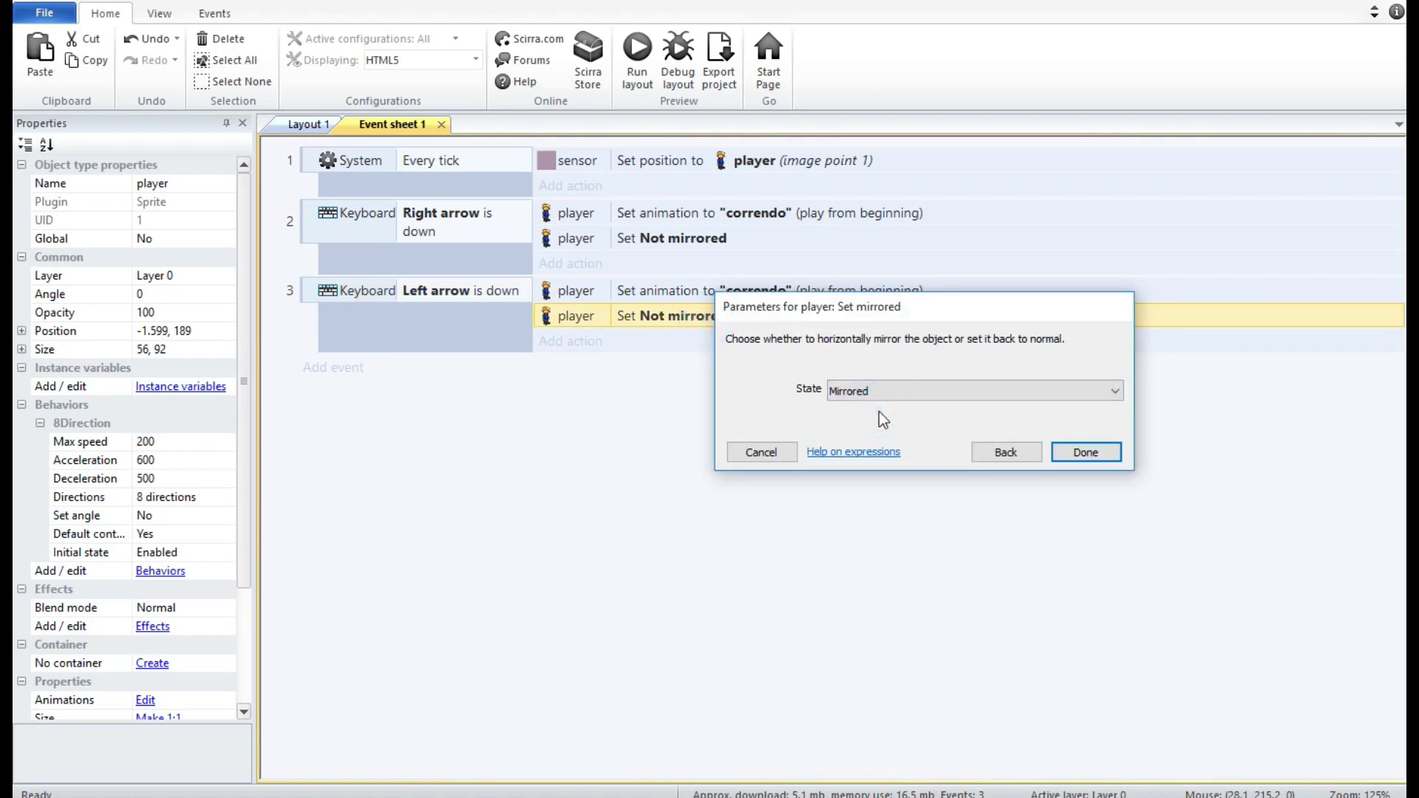
pyautogui.click(1083, 453)
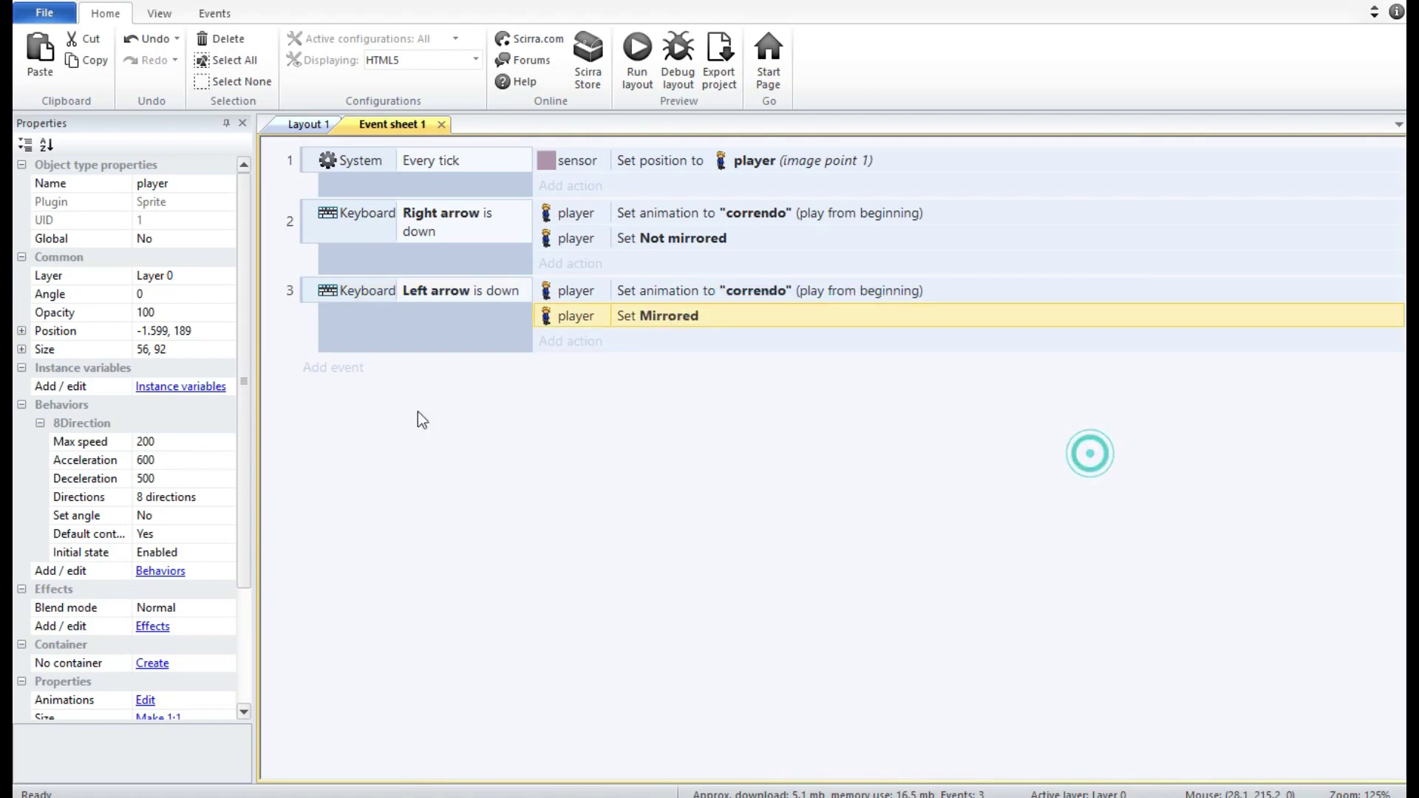
# Add an event with the player's 8Direction Is moving condition and invert that condition.
pyautogui.click(337, 374)
pyautogui.click(377, 135)
pyautogui.doubleClick(377, 136)
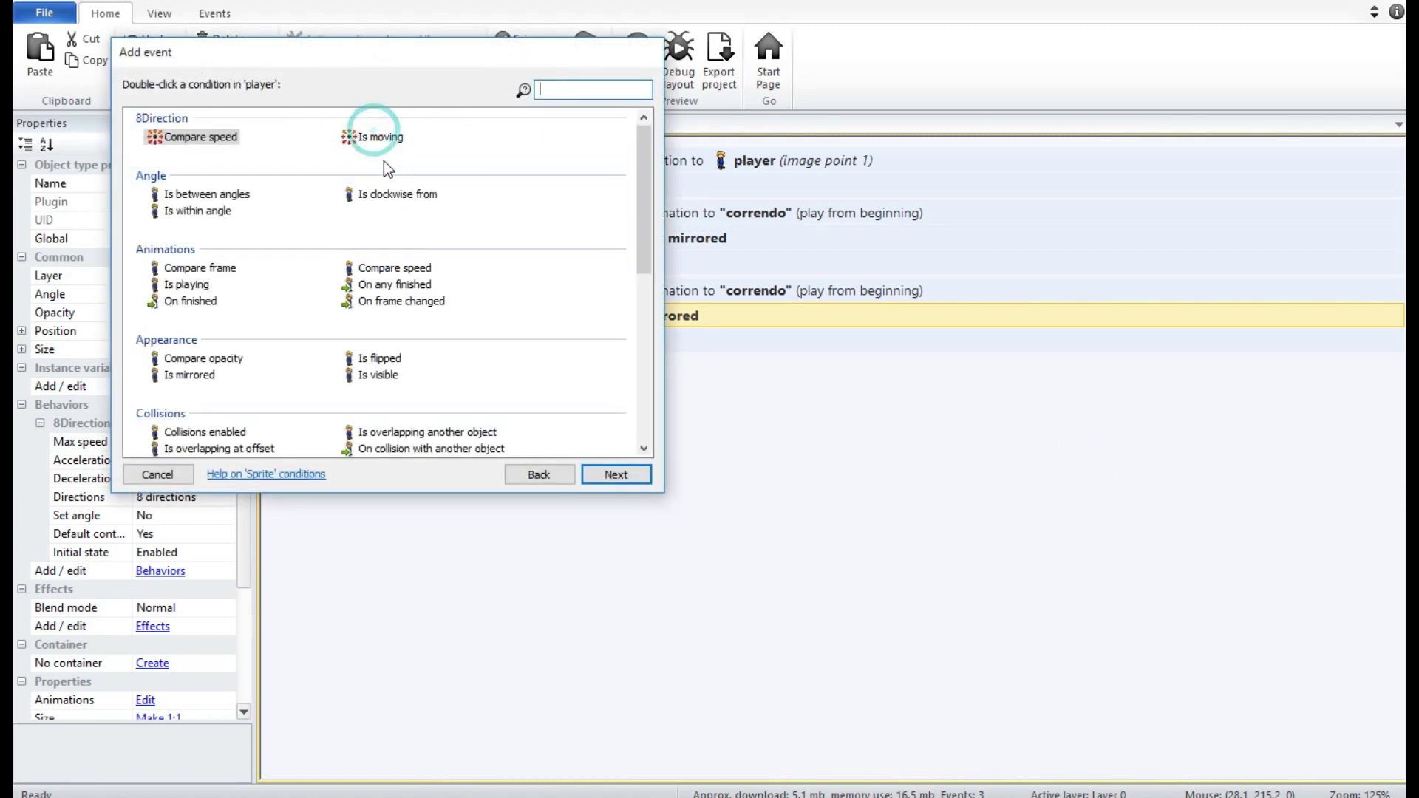
pyautogui.doubleClick(383, 141)
pyautogui.rightClick(417, 380)
pyautogui.click(510, 485)
# Add a player Set animation action with "parado" from the beginning to the inverted Is moving event, and preview the layout.
pyautogui.click(568, 369)
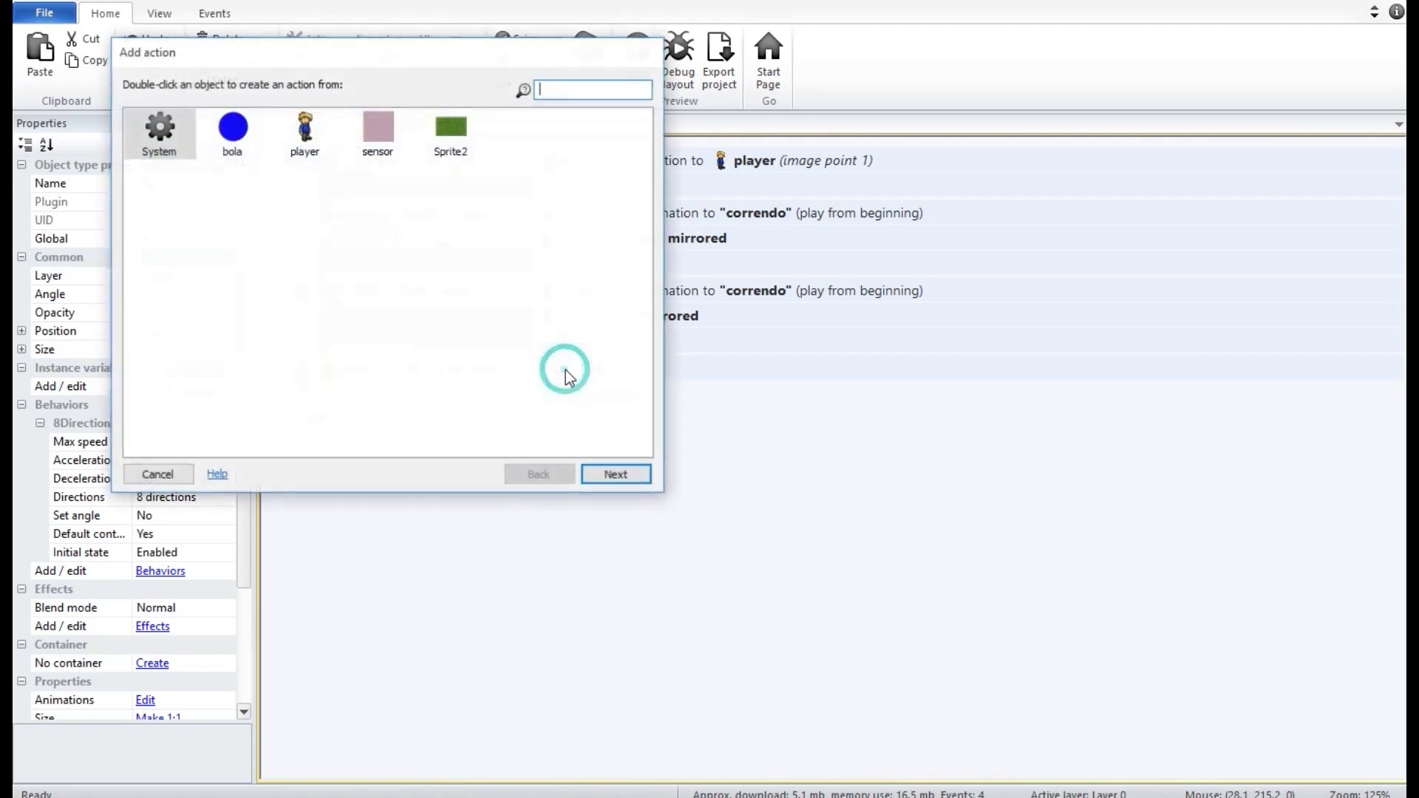
pyautogui.doubleClick(305, 139)
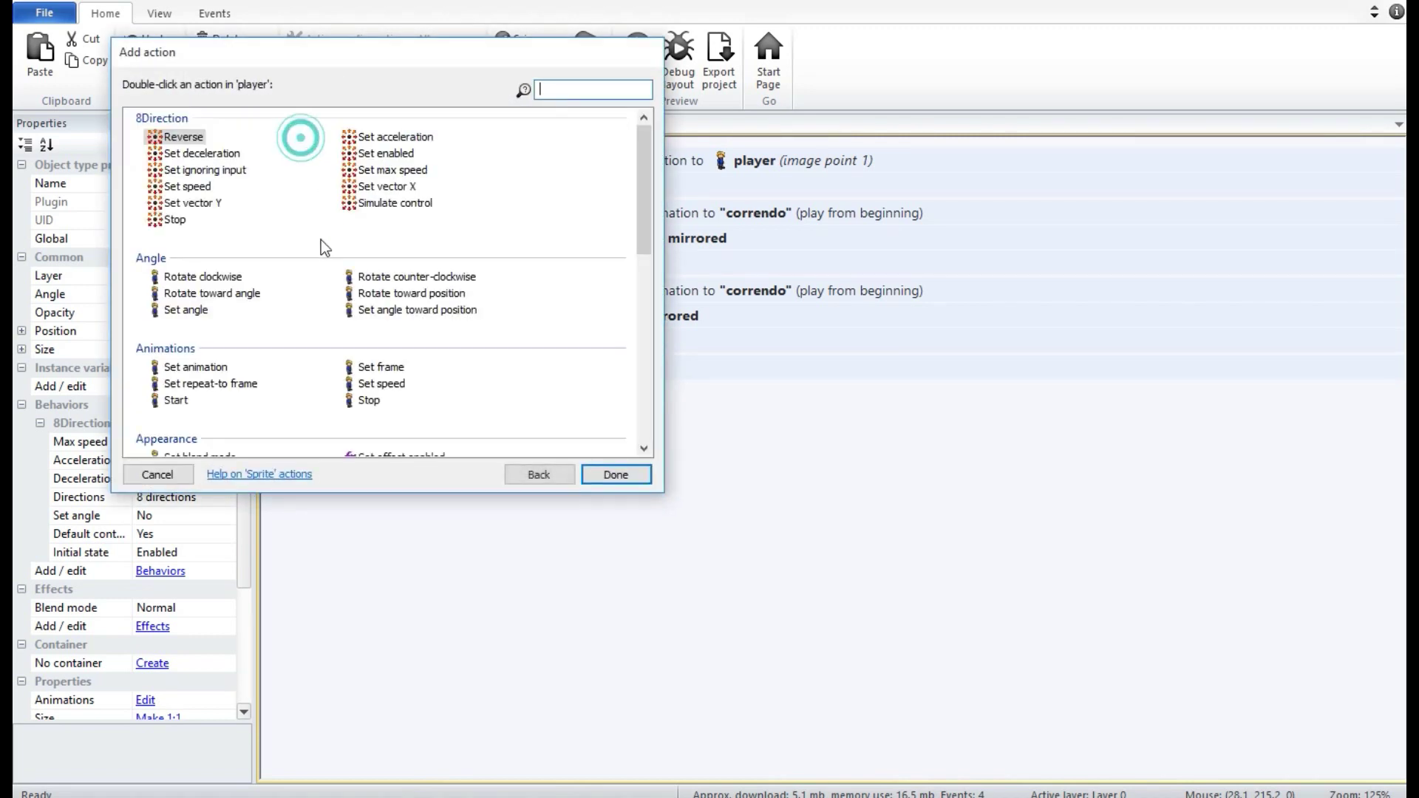
pyautogui.doubleClick(211, 371)
pyautogui.write('"')
pyautogui.press('Down')
pyautogui.press('Down')
pyautogui.press('Return')
pyautogui.write('"')
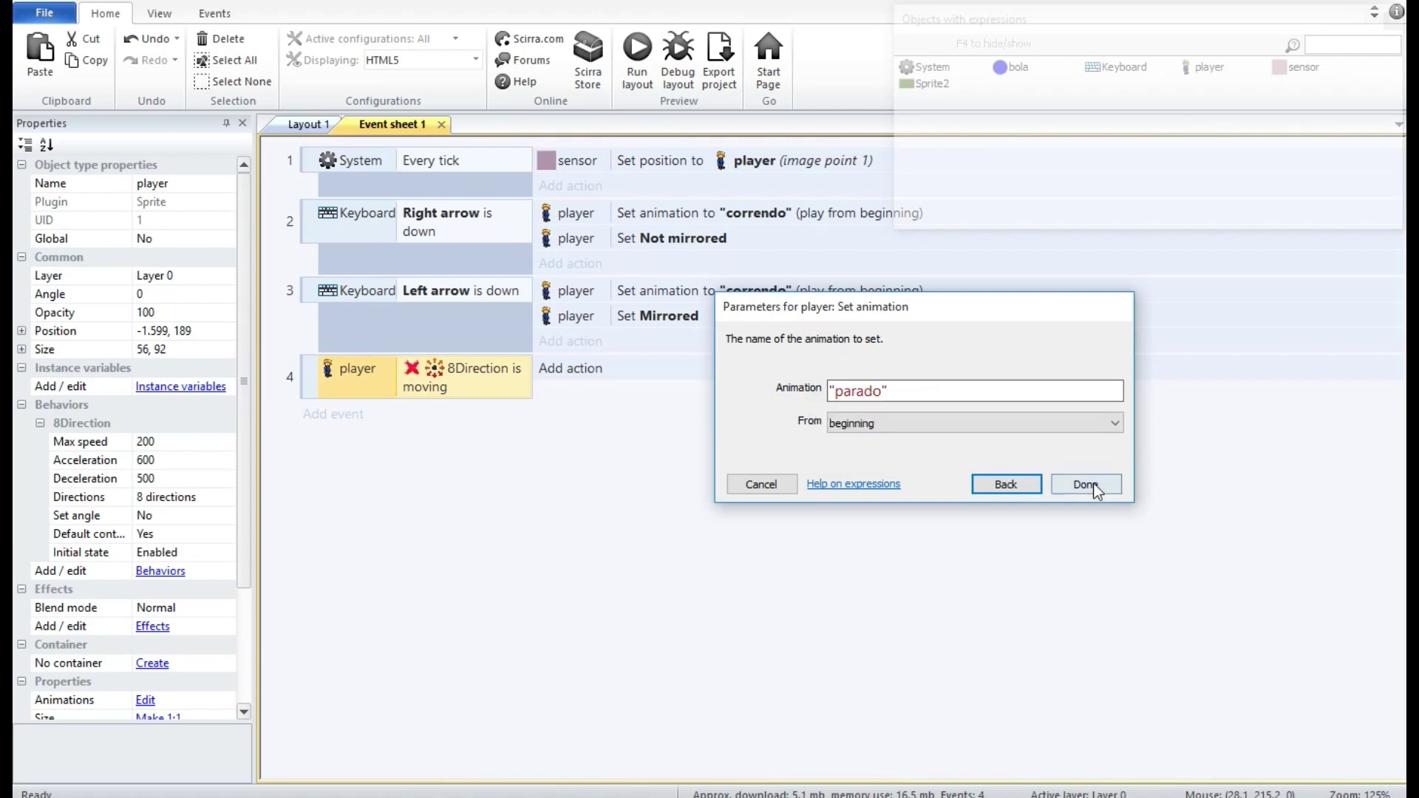
pyautogui.click(1087, 484)
pyautogui.click(652, 53)
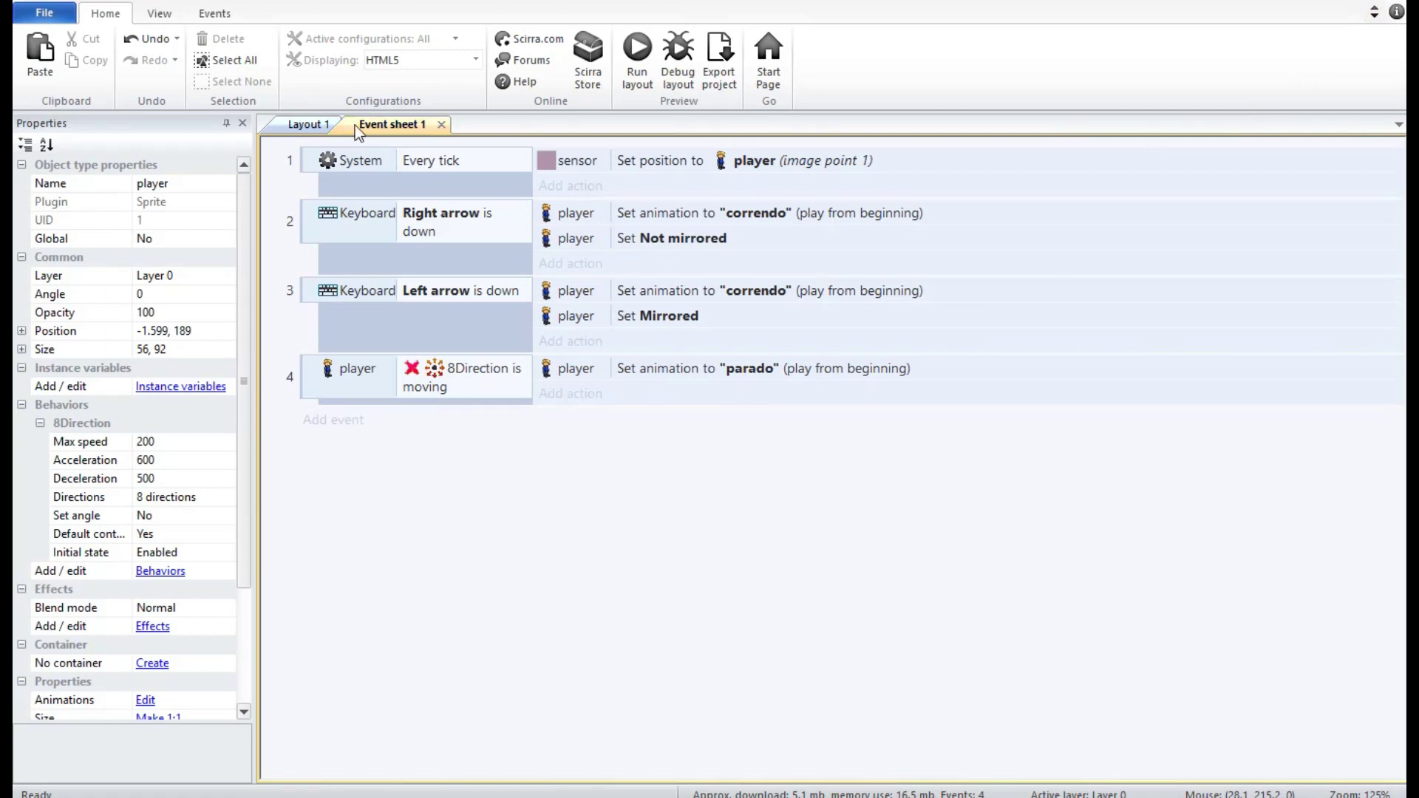
# Add the Physics behavior to the bola sprite in Layout 1.
pyautogui.click(299, 130)
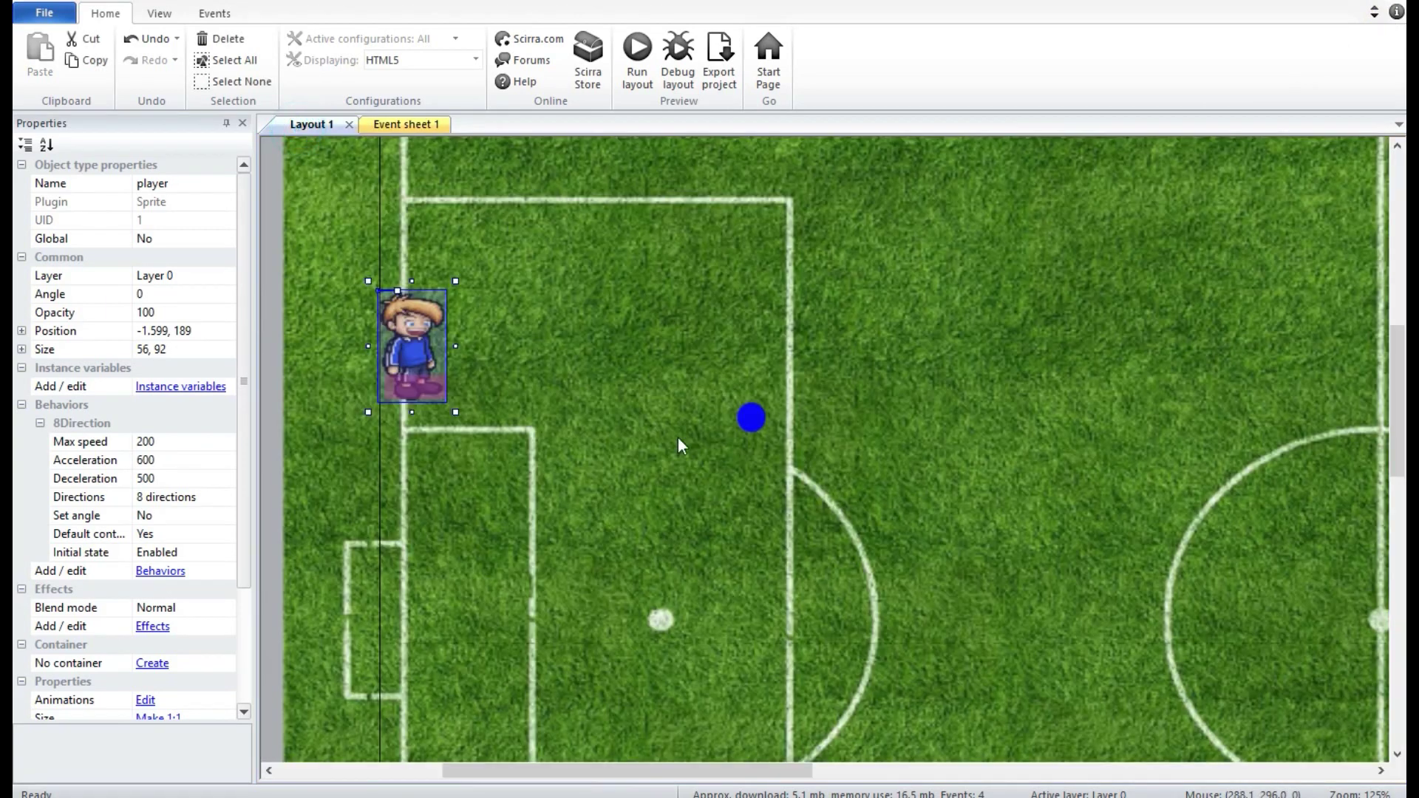
pyautogui.click(752, 420)
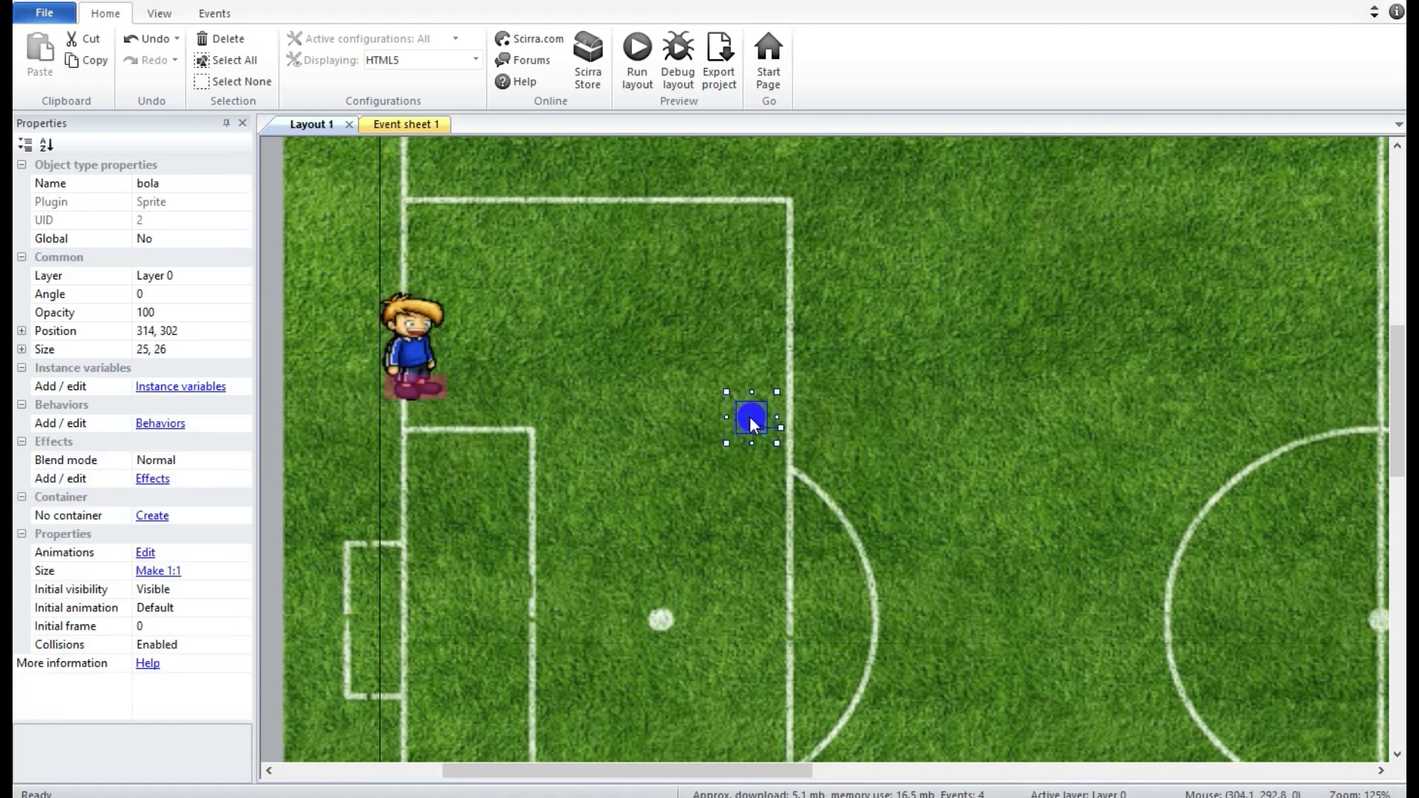
pyautogui.click(159, 421)
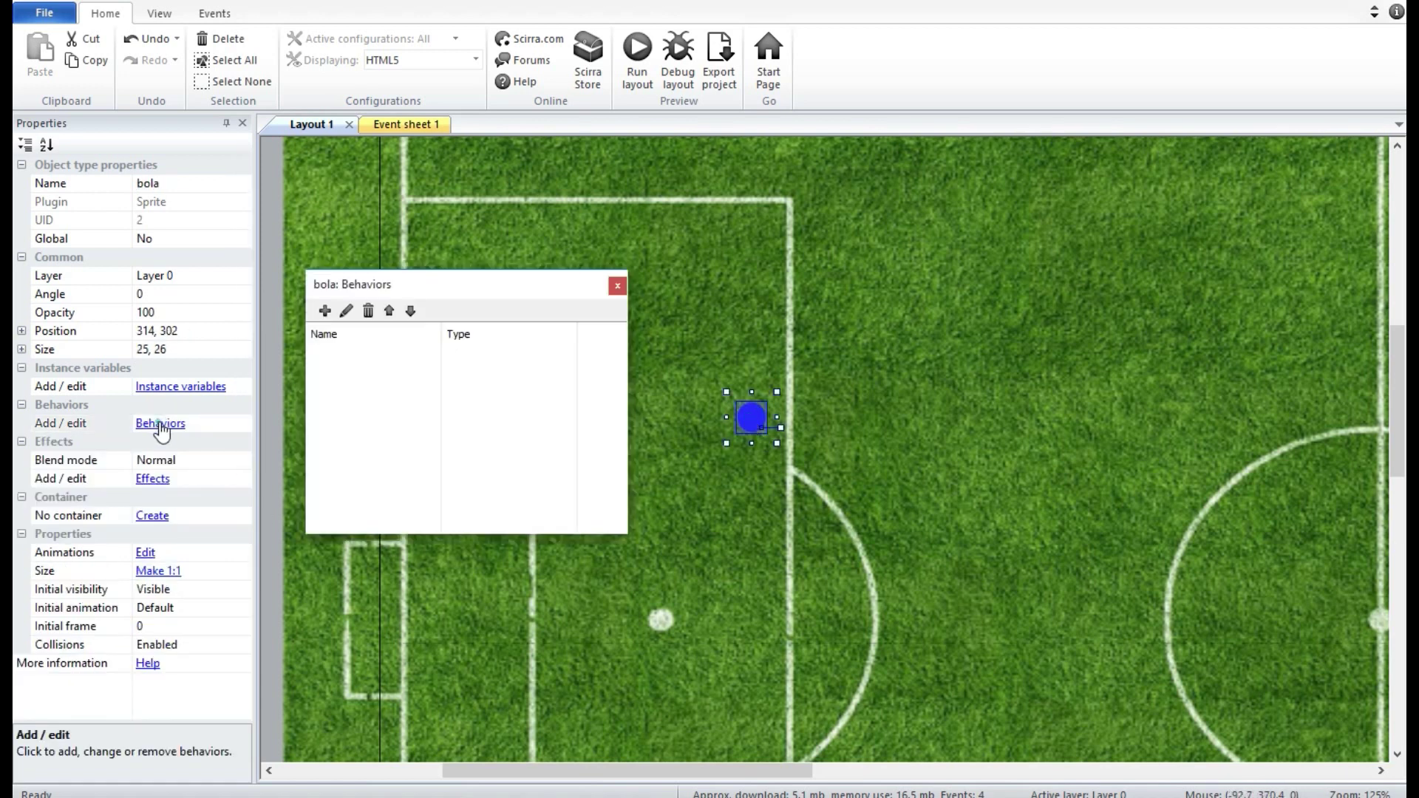
pyautogui.click(325, 311)
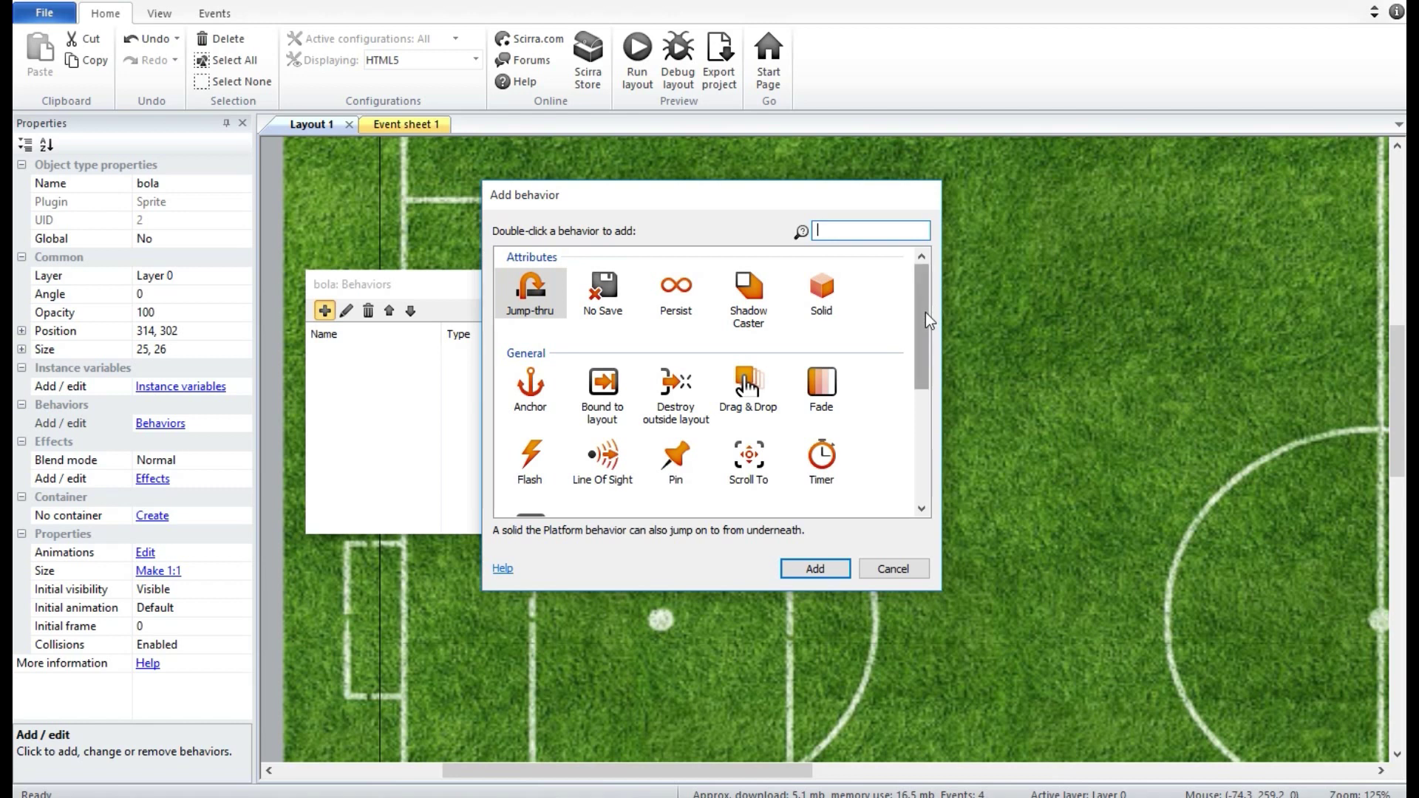
pyautogui.moveTo(925, 312); pyautogui.dragTo(931, 441)
pyautogui.doubleClick(534, 475)
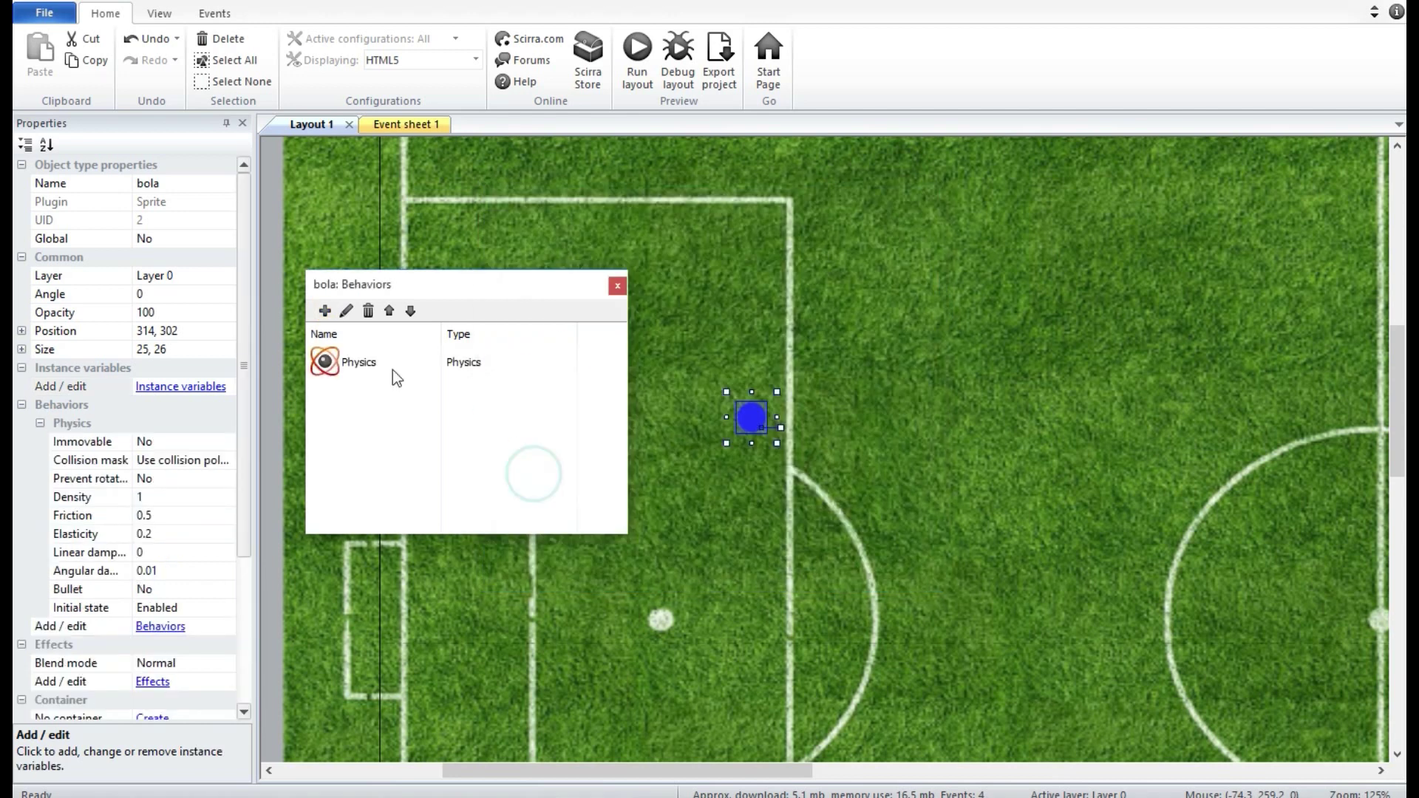
# Add the Scroll To behavior to the bola sprite.
pyautogui.click(325, 311)
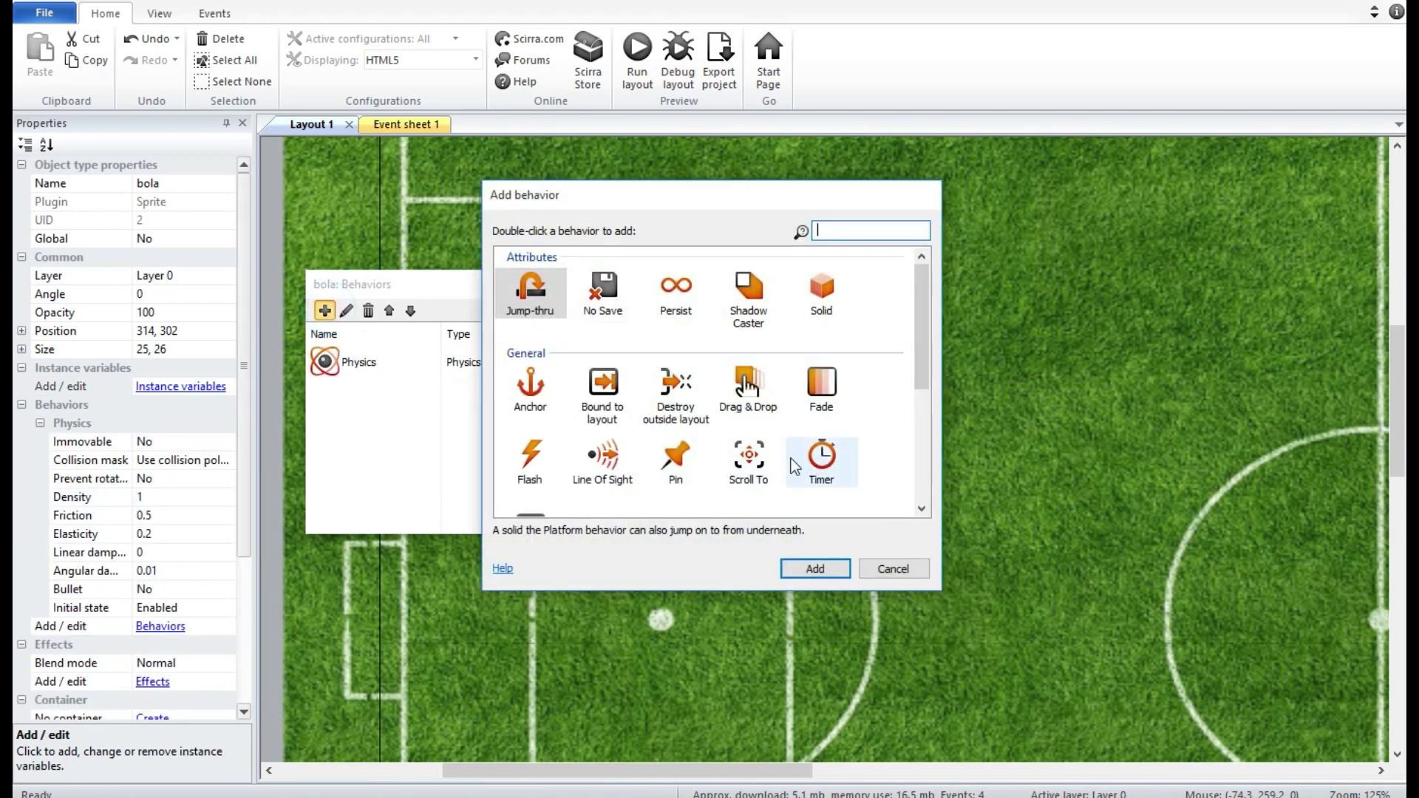
pyautogui.doubleClick(749, 457)
pyautogui.click(615, 286)
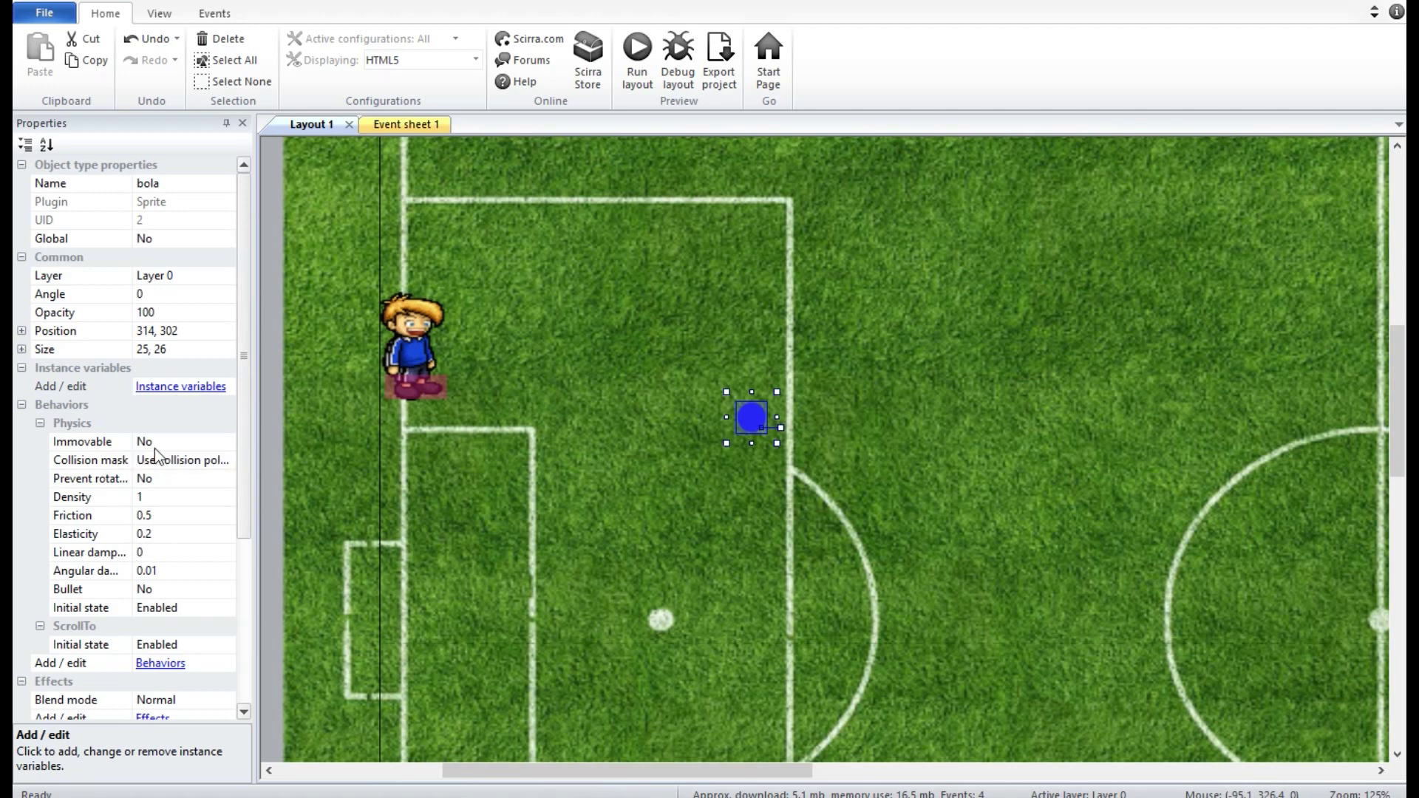
# Set the bola's Physics collision mask to Circle and preview the layout.
pyautogui.click(194, 461)
pyautogui.click(227, 460)
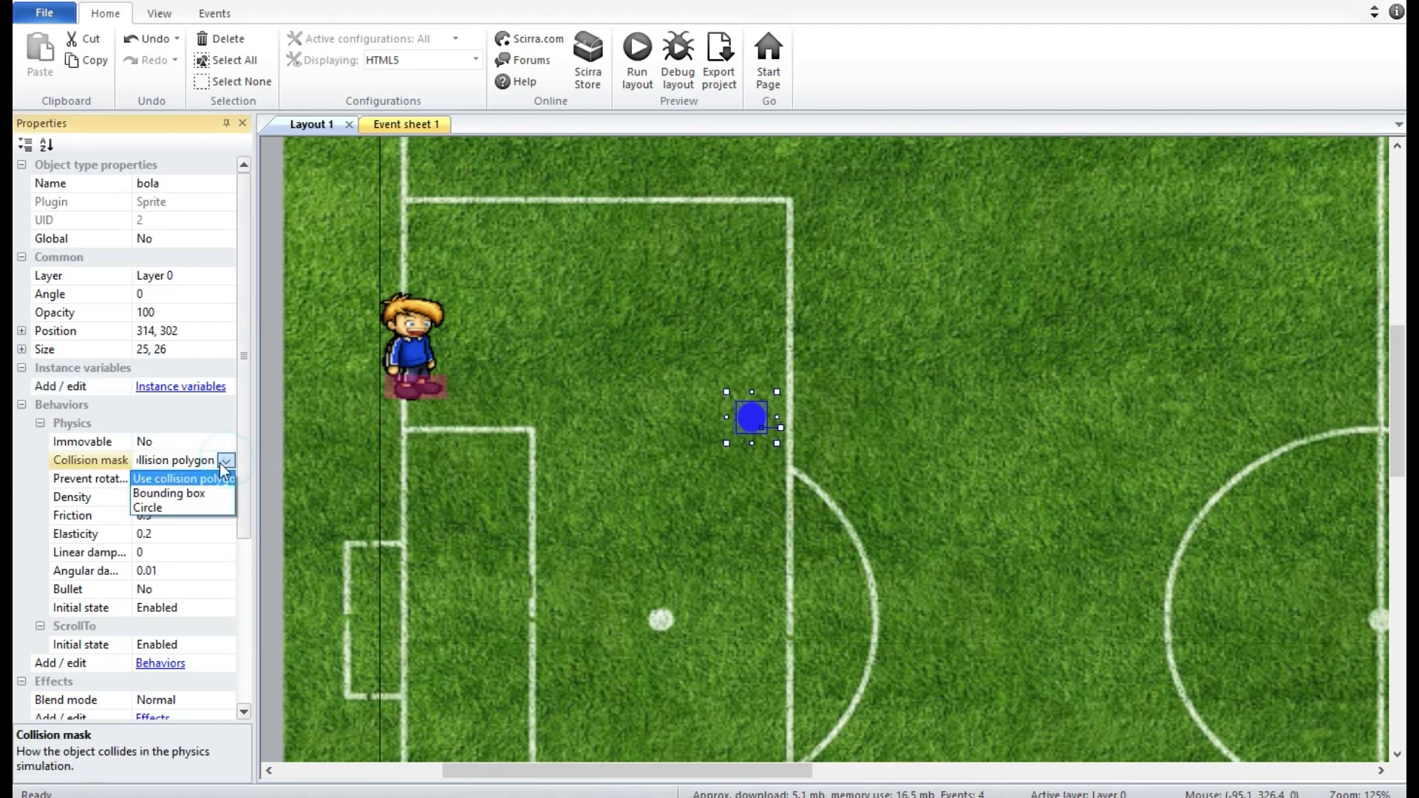
pyautogui.click(193, 508)
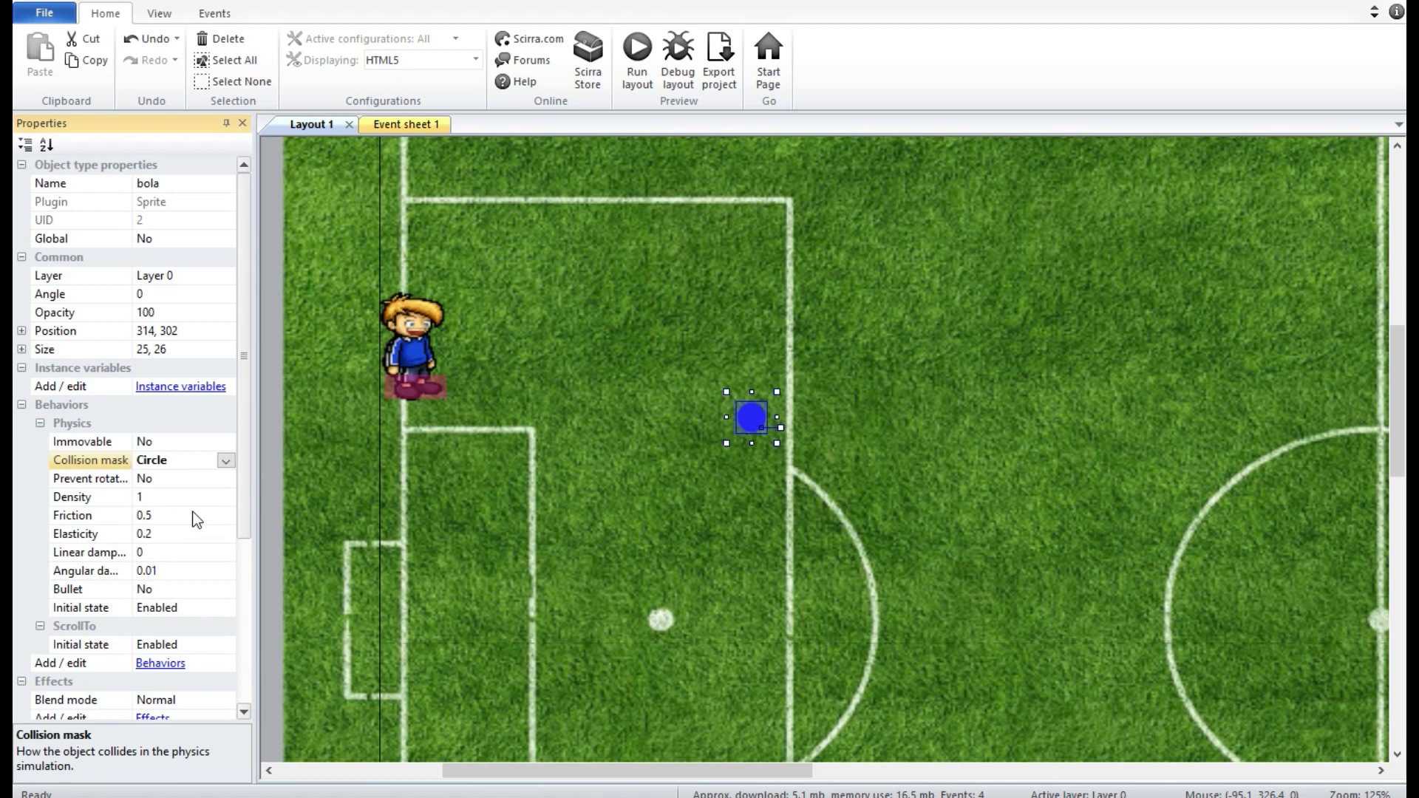
pyautogui.click(635, 53)
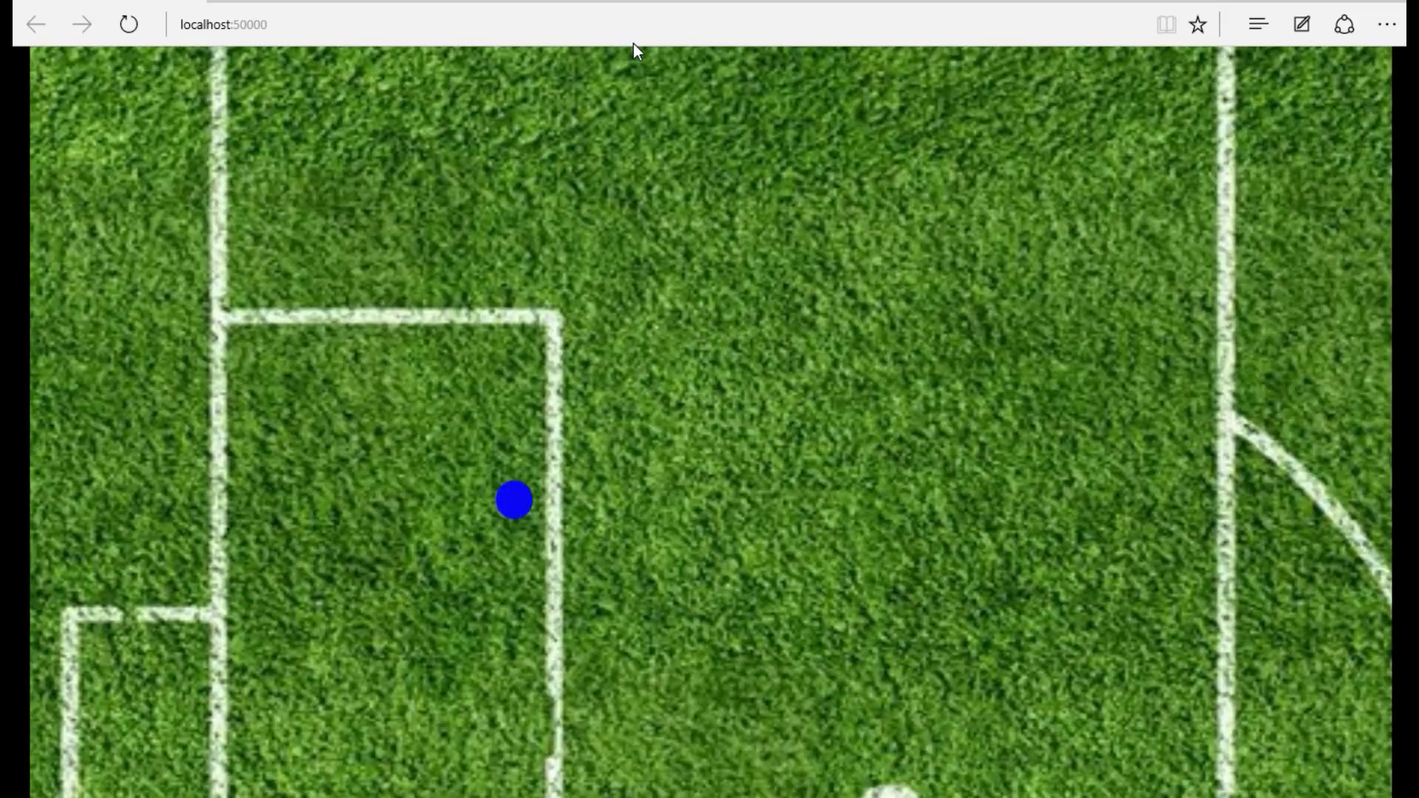
pyautogui.click(1387, 6)
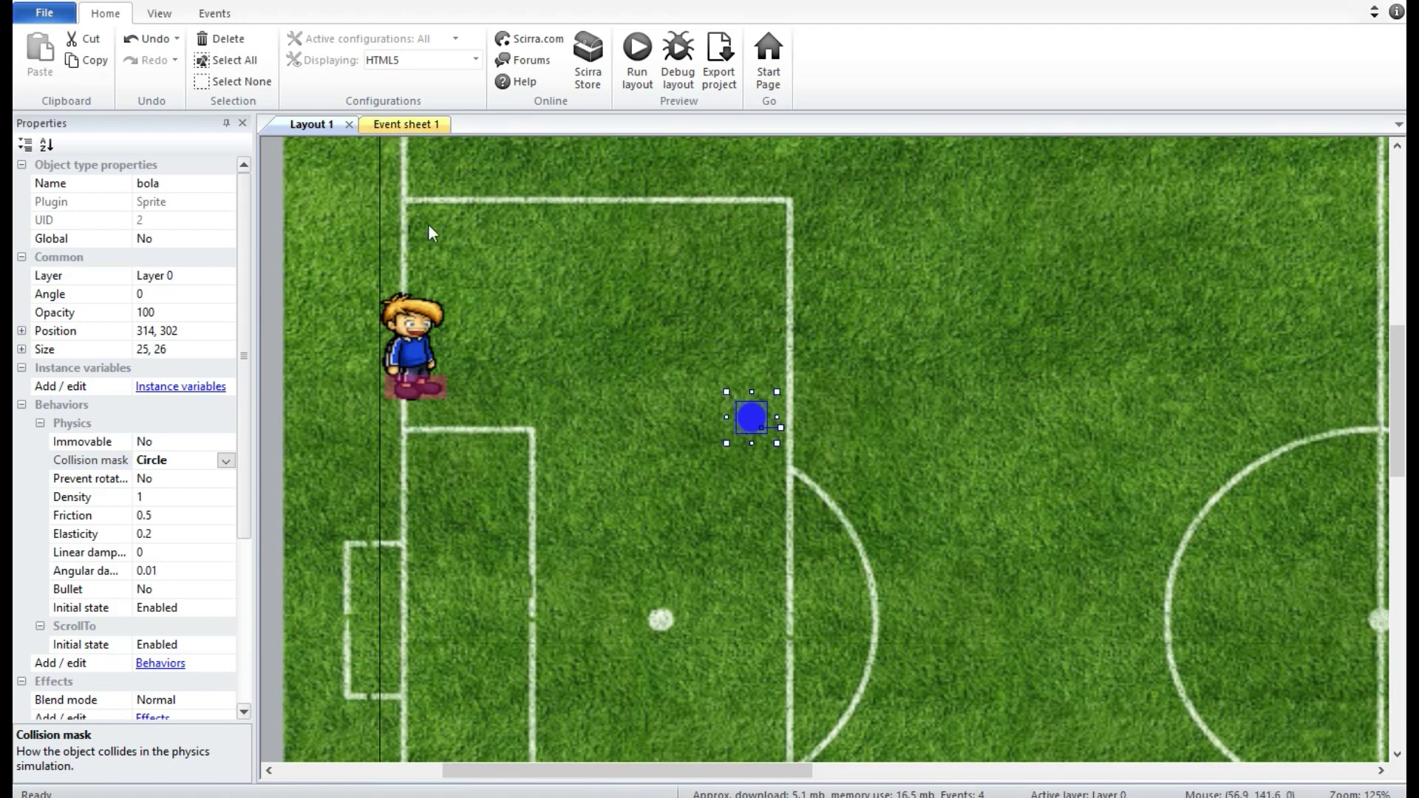
# Add a System On start of layout event to the event sheet and move it above the Every tick event.
pyautogui.click(417, 127)
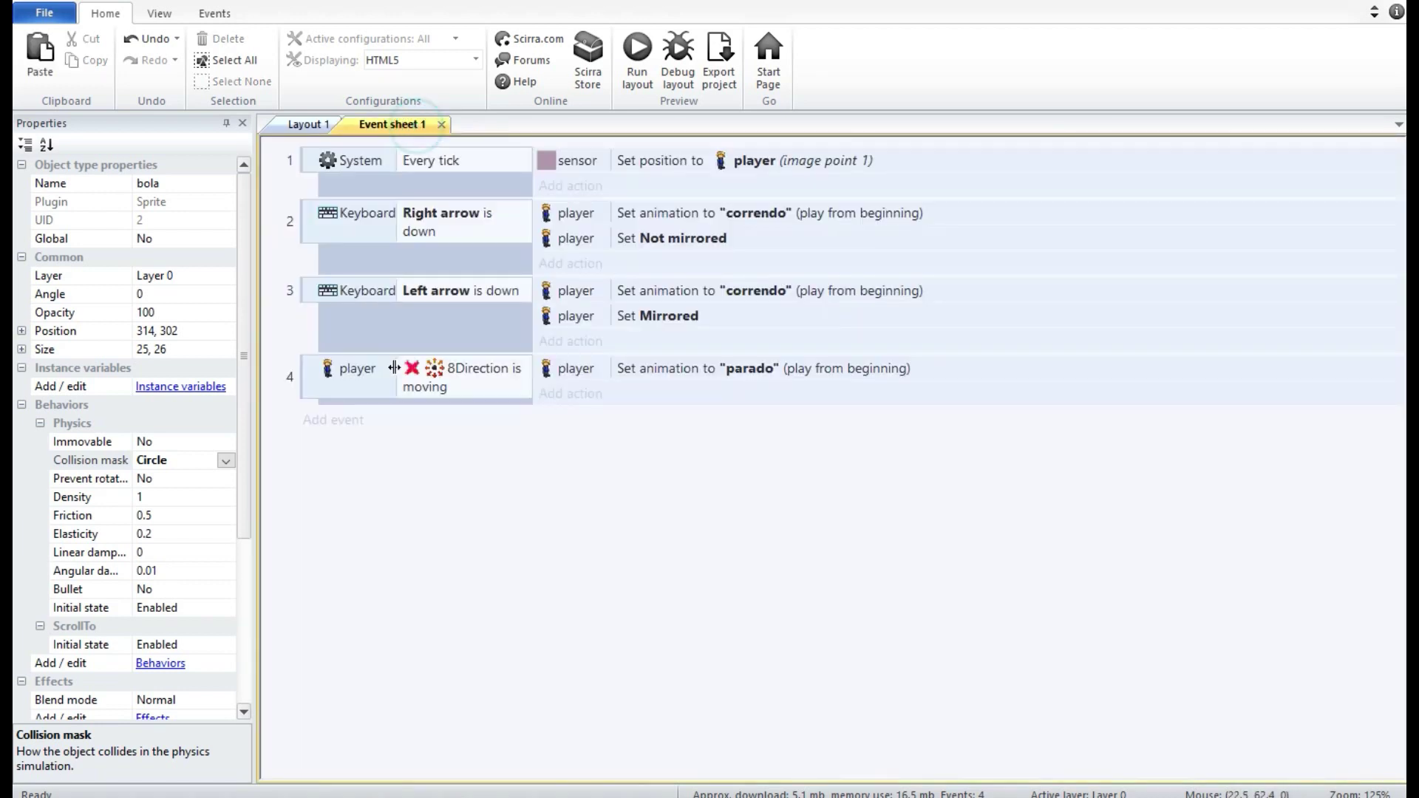
pyautogui.click(348, 429)
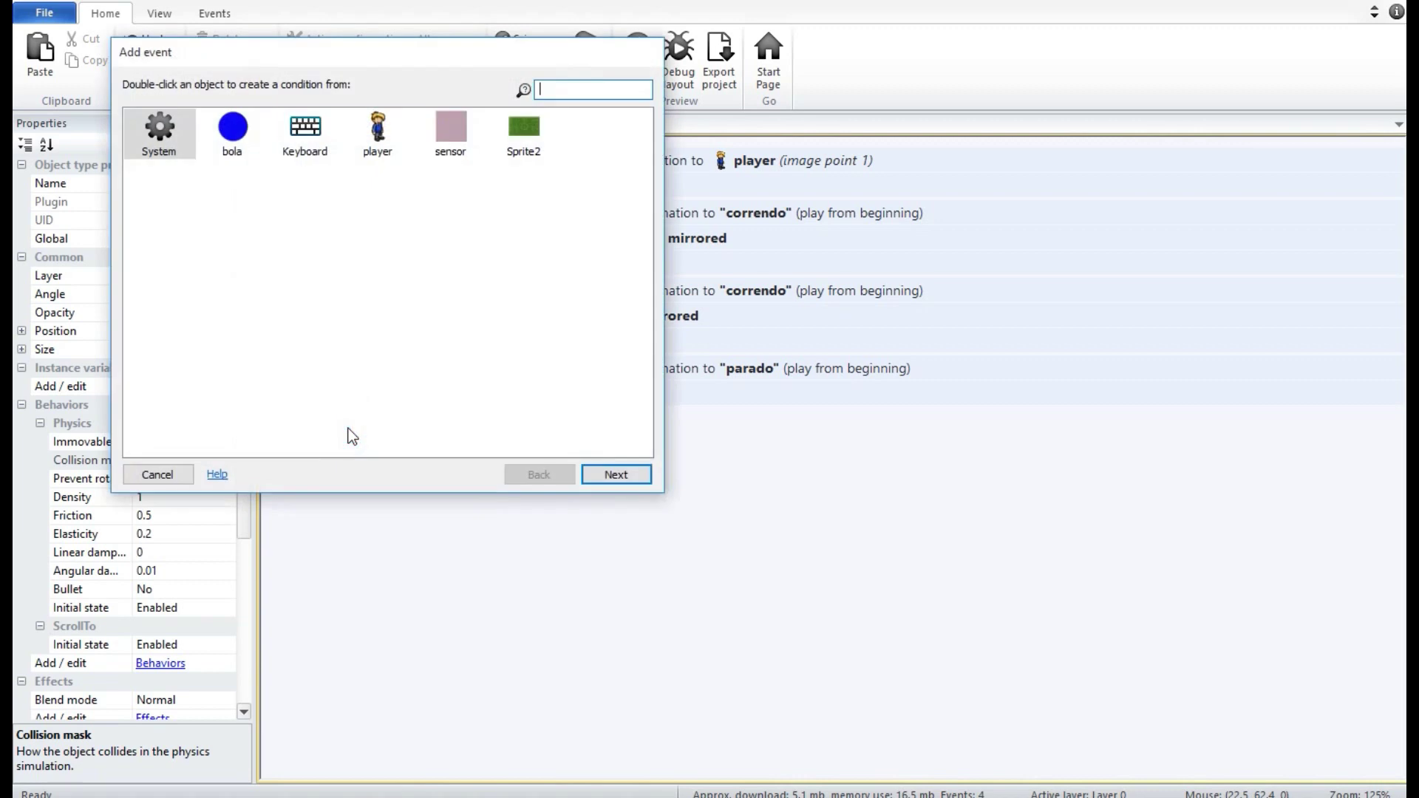
pyautogui.doubleClick(155, 137)
pyautogui.scroll(-10, 636, 252)
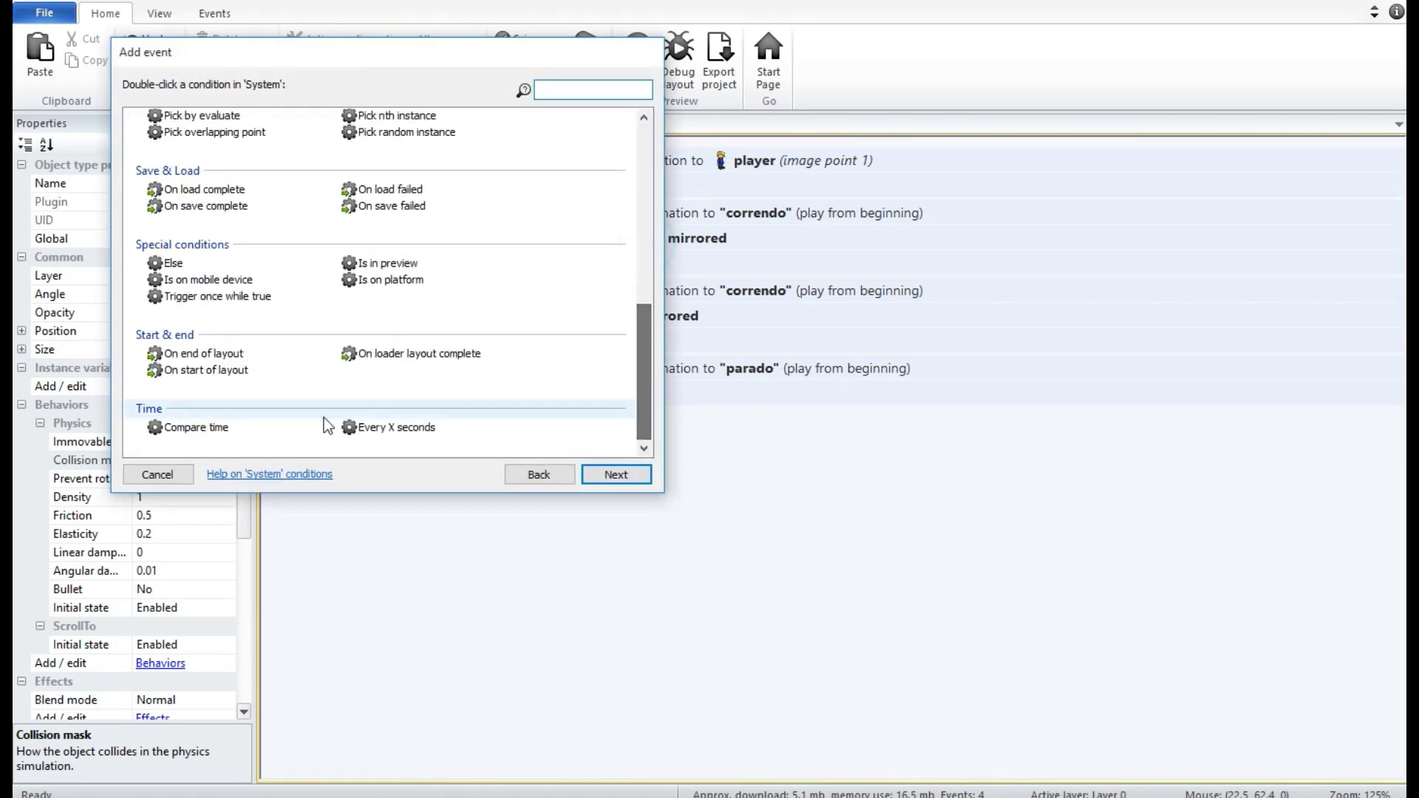
pyautogui.doubleClick(222, 371)
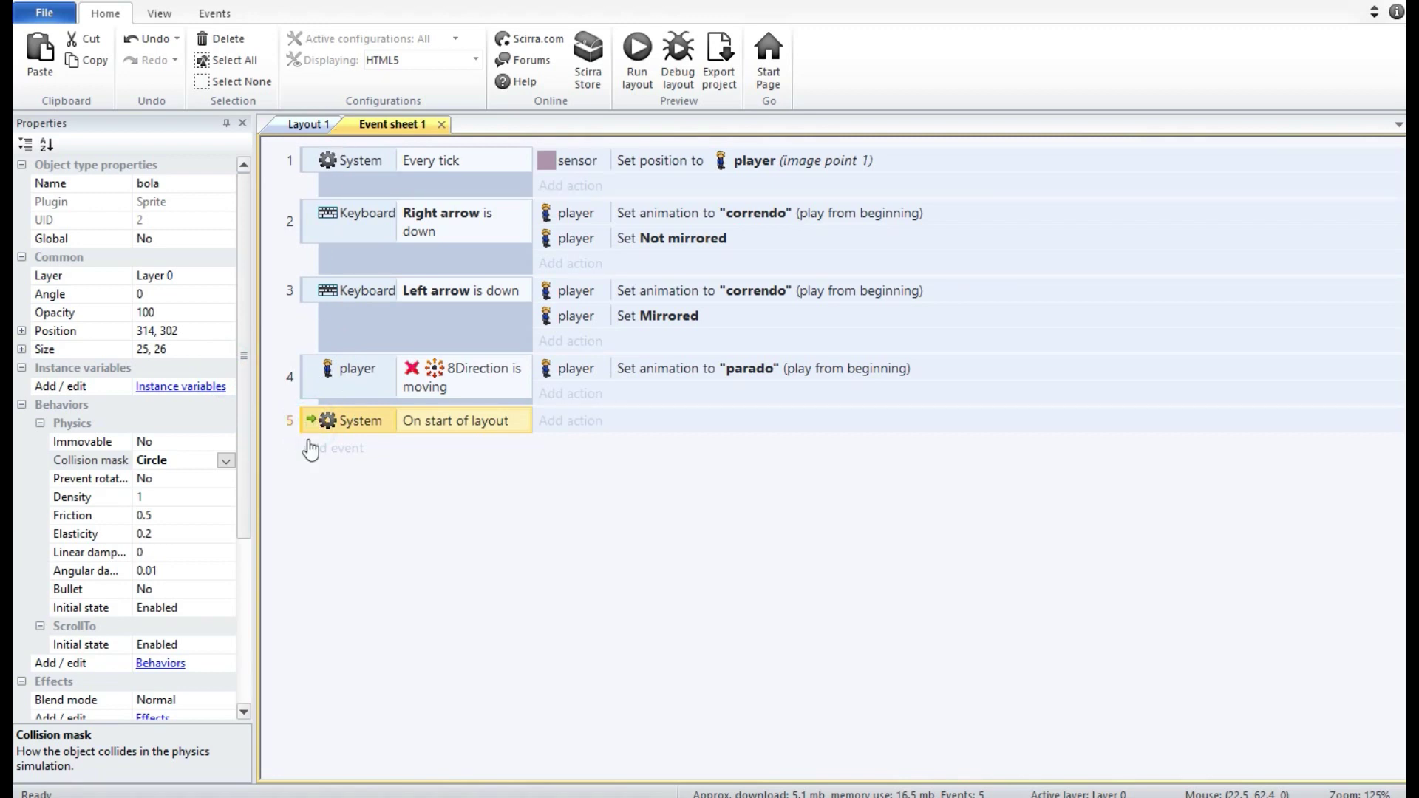
pyautogui.moveTo(309, 428); pyautogui.dragTo(342, 160)
# Add a bola Set world gravity action with gravity 0 to the On start of layout event and preview the layout.
pyautogui.click(568, 164)
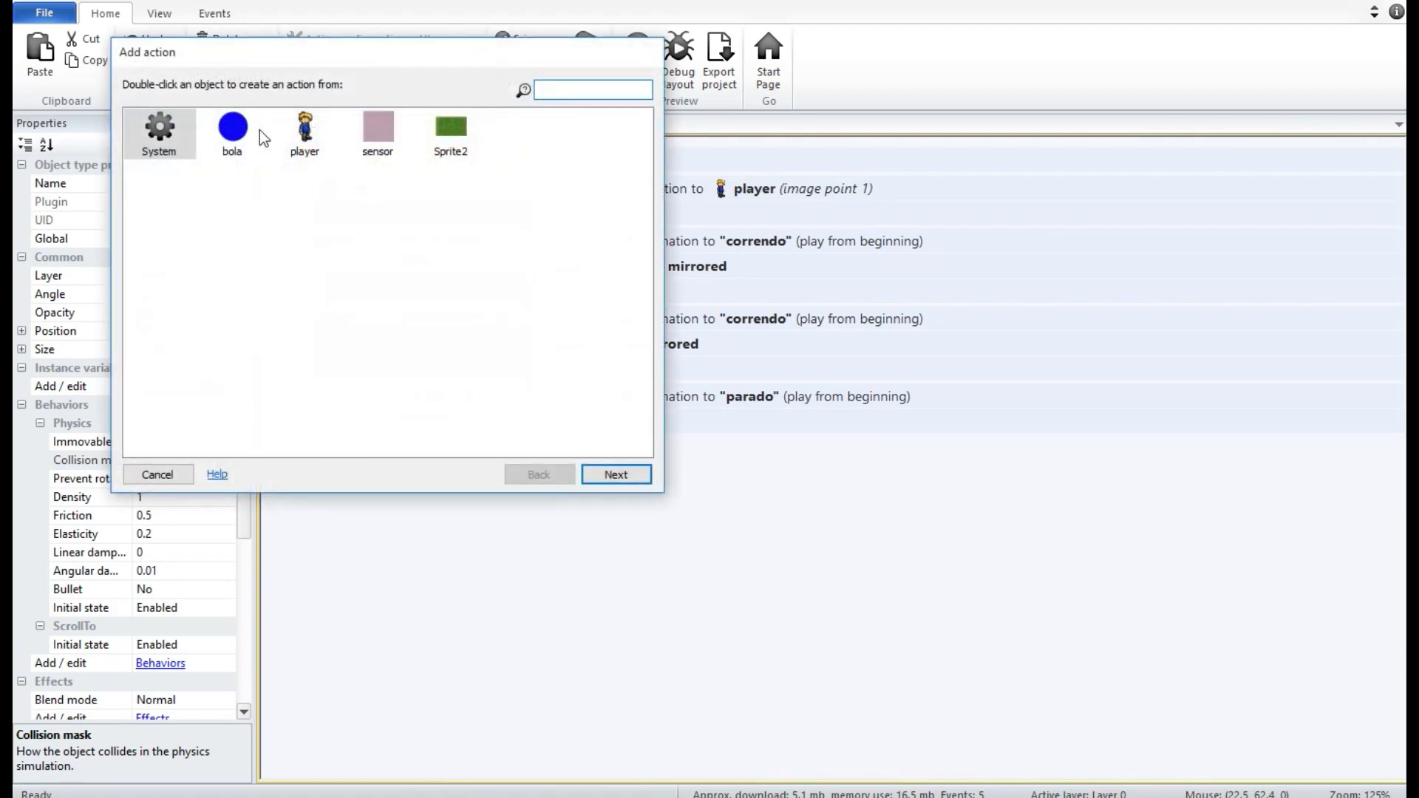
pyautogui.doubleClick(233, 127)
pyautogui.scroll(-10, 645, 222)
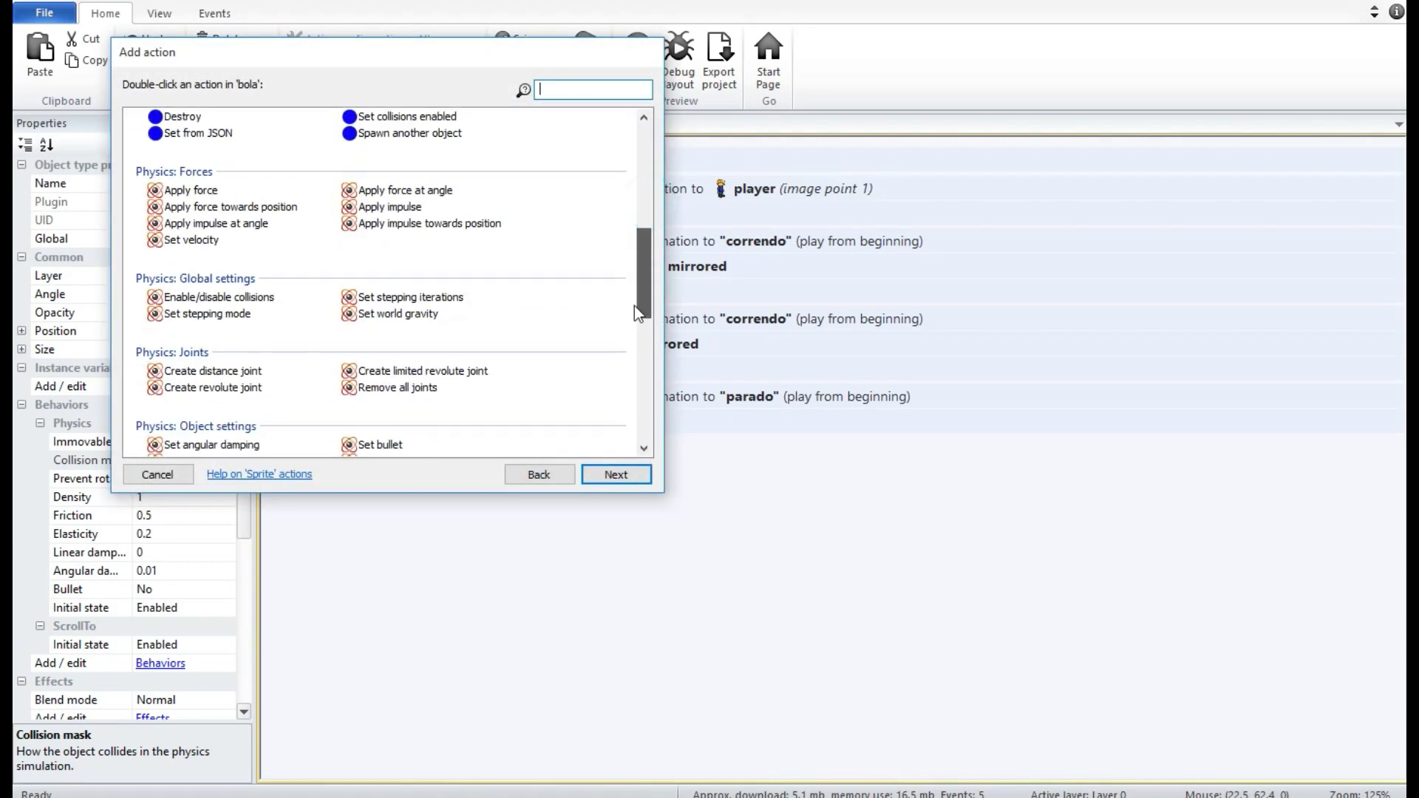
pyautogui.doubleClick(409, 320)
pyautogui.write('0')
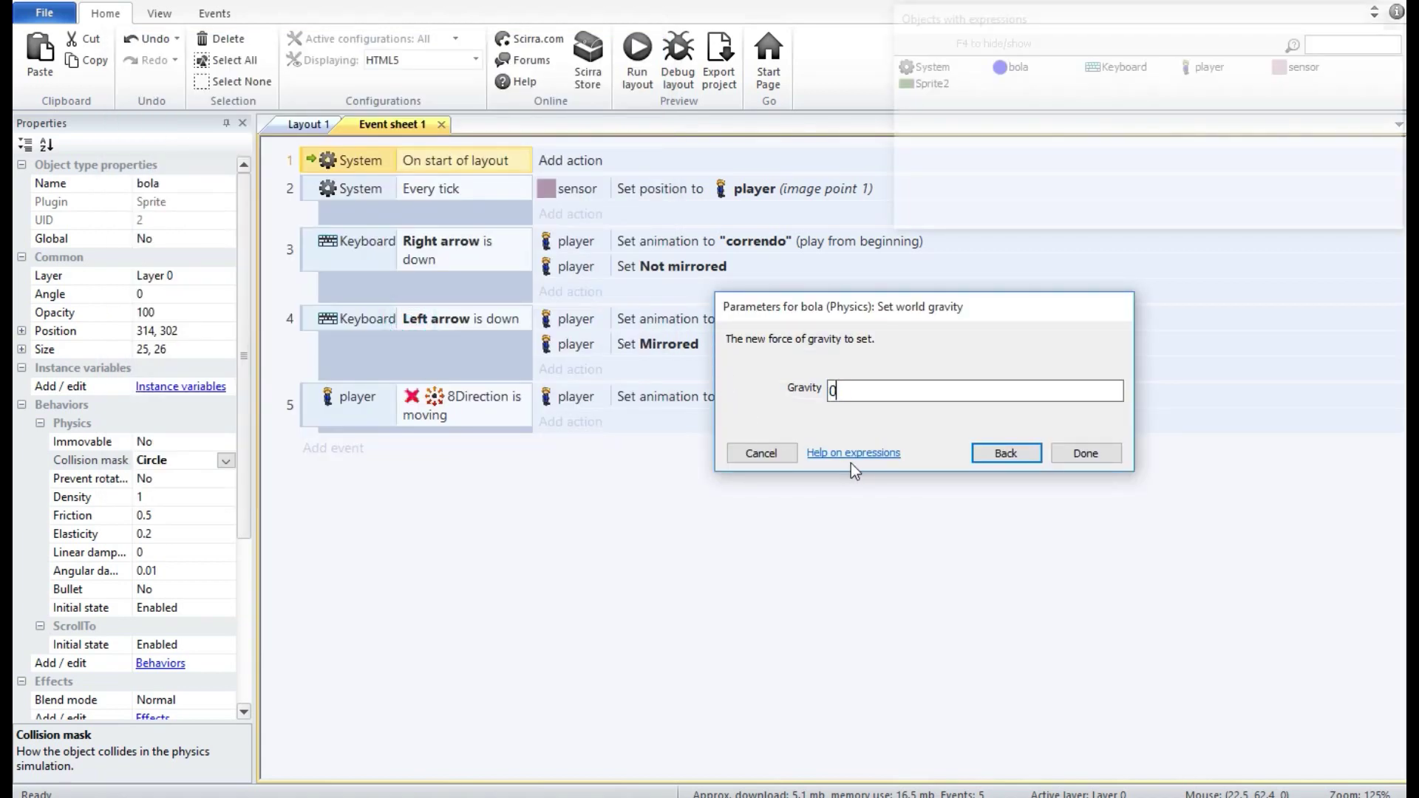
pyautogui.click(1085, 453)
pyautogui.click(636, 53)
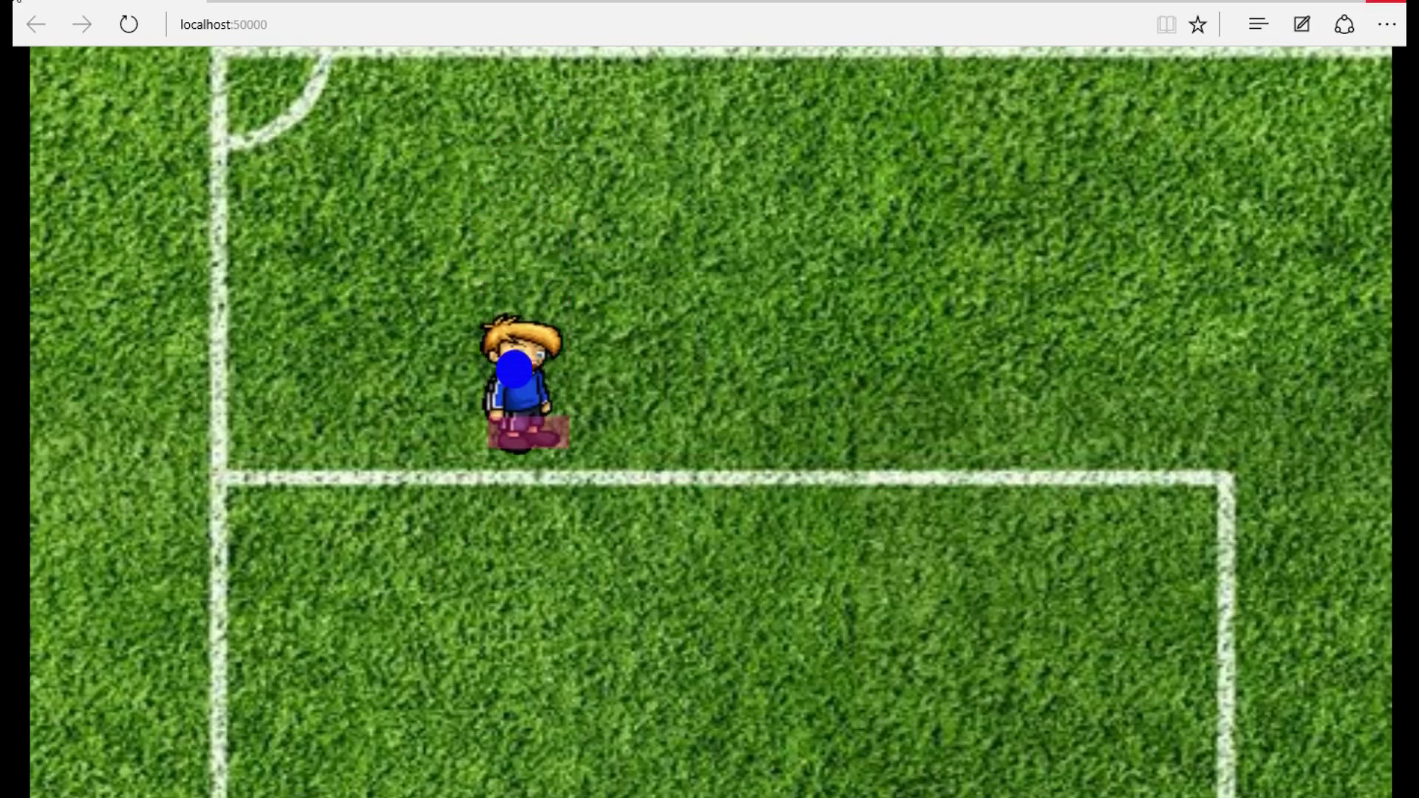
pyautogui.click(1387, 2)
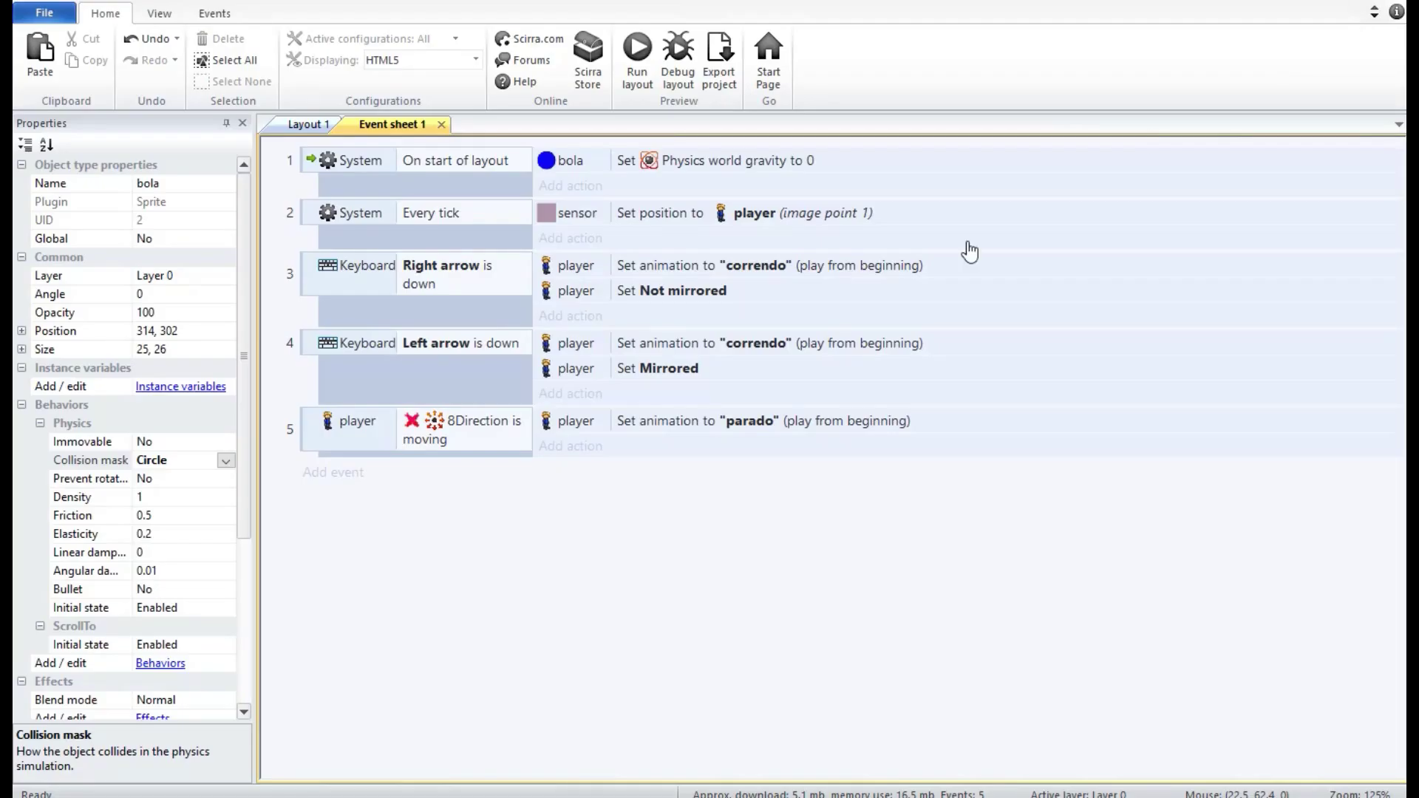
# Add an event with the sensor's On collision with another object condition, using bola as the object.
pyautogui.click(340, 473)
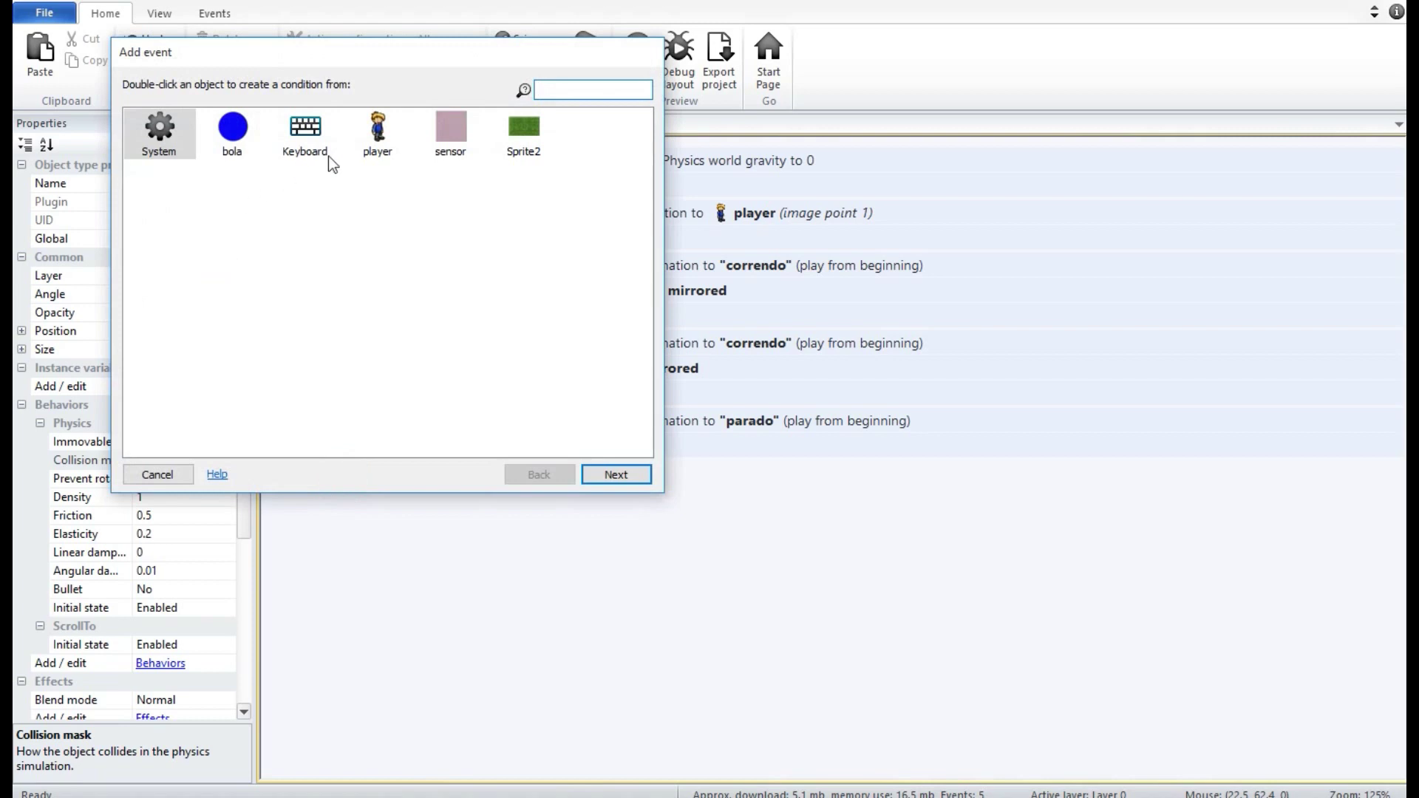
pyautogui.doubleClick(443, 136)
pyautogui.scroll(-1, 640, 224)
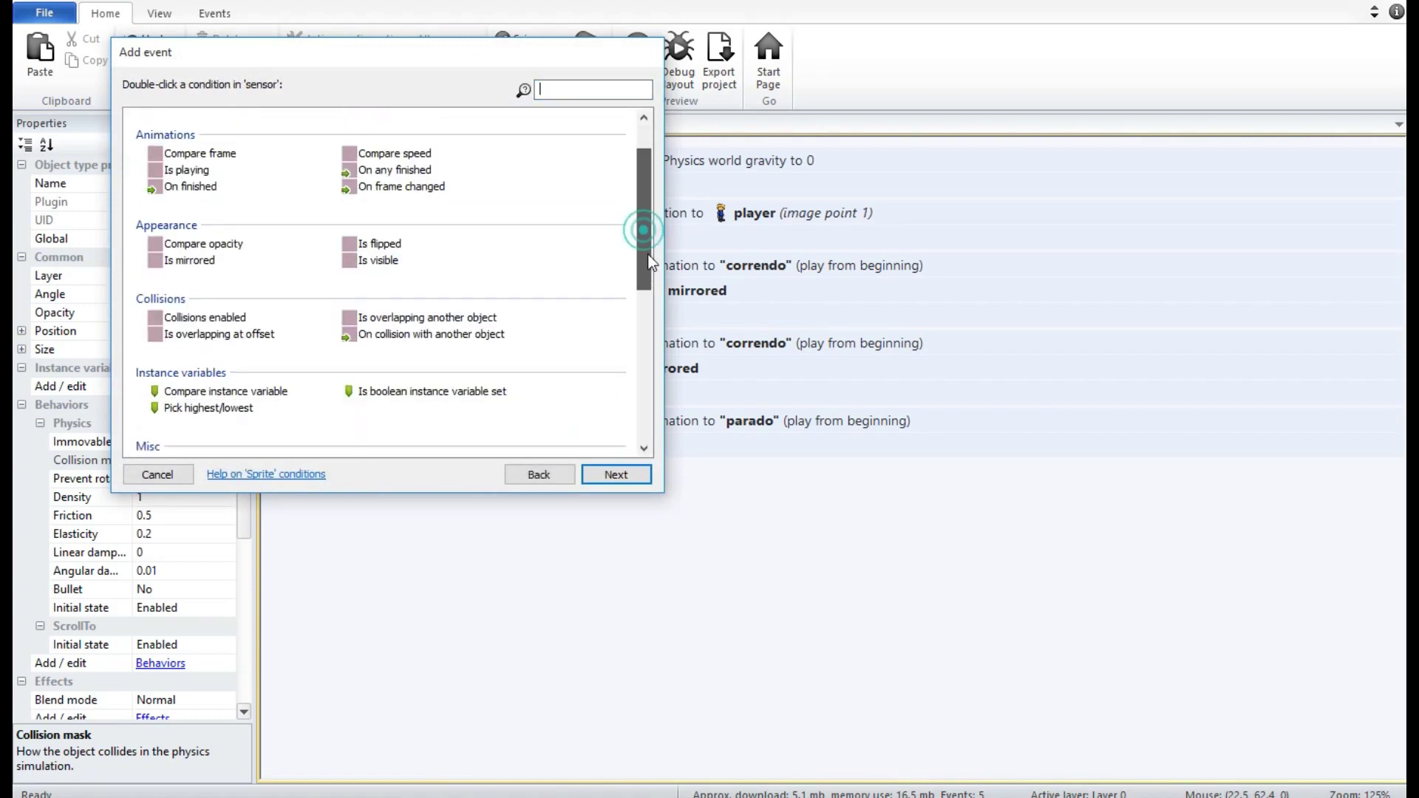
pyautogui.doubleClick(509, 336)
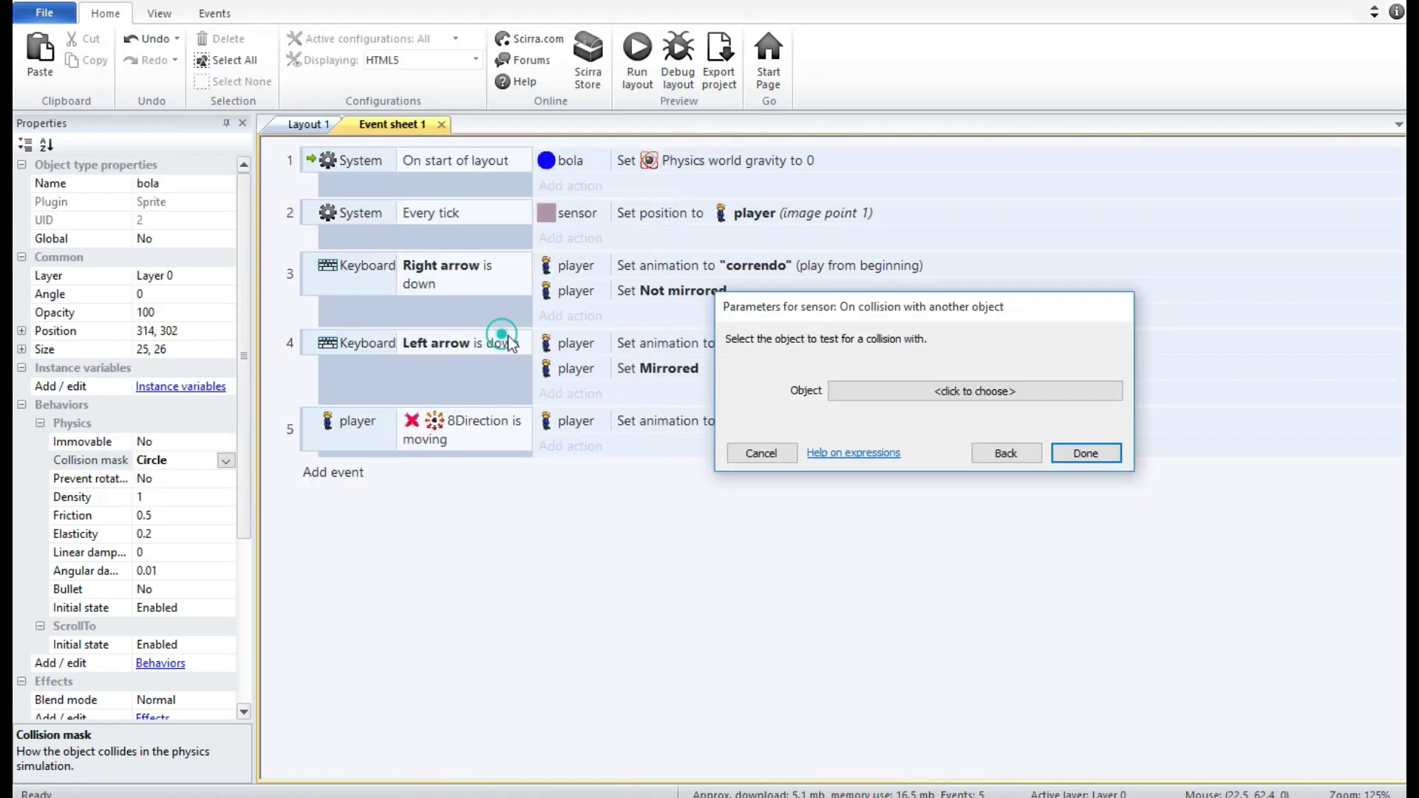
pyautogui.click(896, 391)
pyautogui.doubleClick(497, 484)
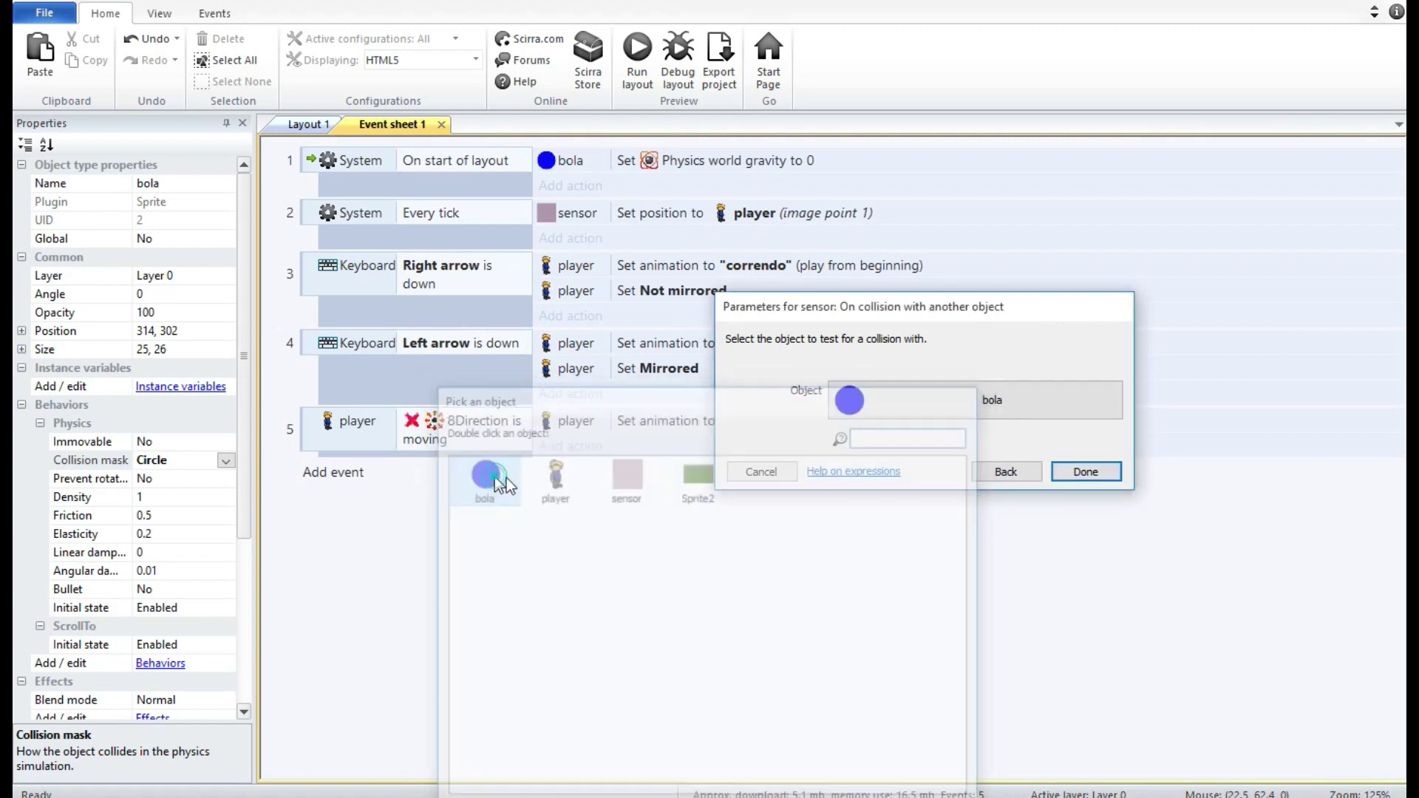
pyautogui.click(1078, 470)
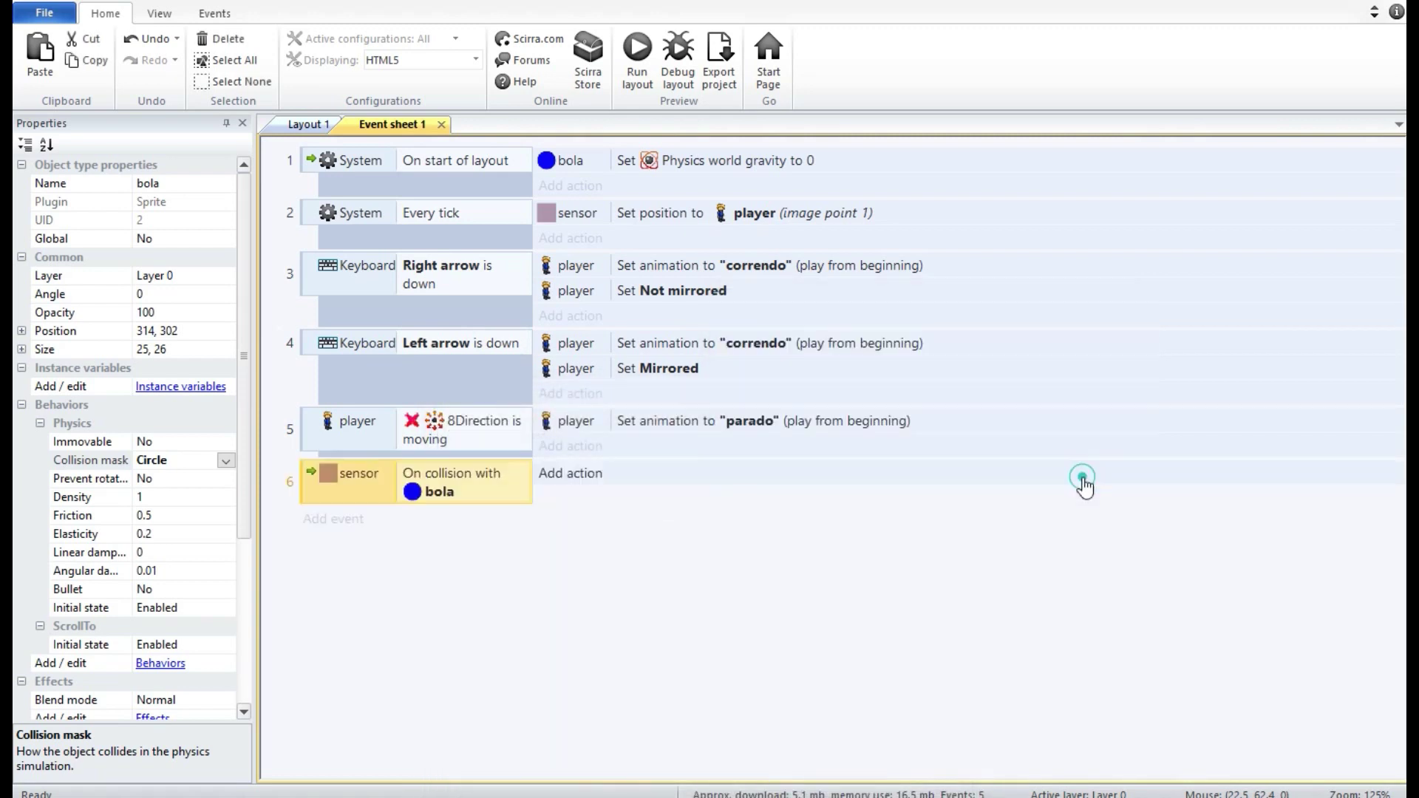
# Add a bola Physics Apply impulse at angle action to the sensor collision event with impulse 1 and angle player.Angle.
pyautogui.click(571, 474)
pyautogui.doubleClick(234, 133)
pyautogui.moveTo(642, 195); pyautogui.dragTo(640, 278)
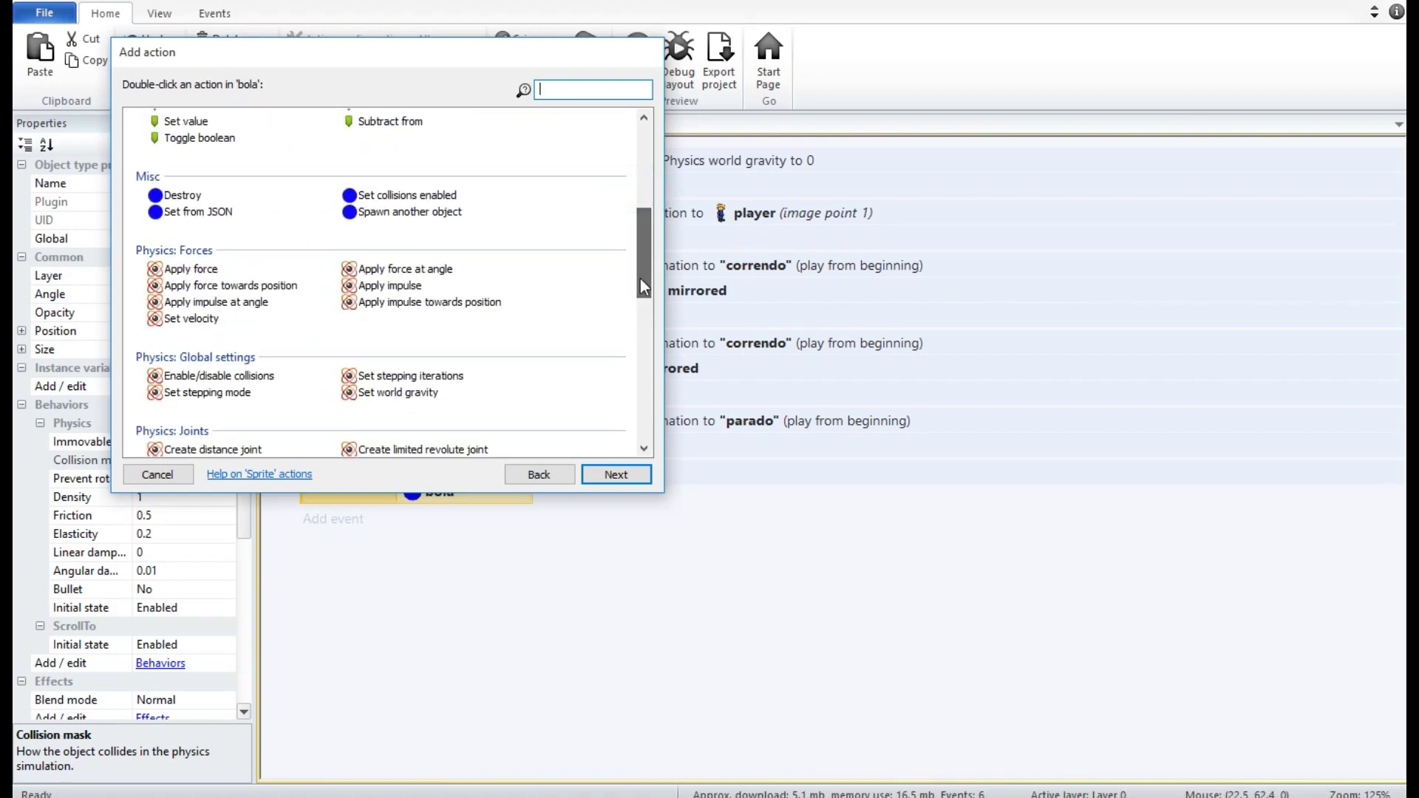
pyautogui.doubleClick(408, 287)
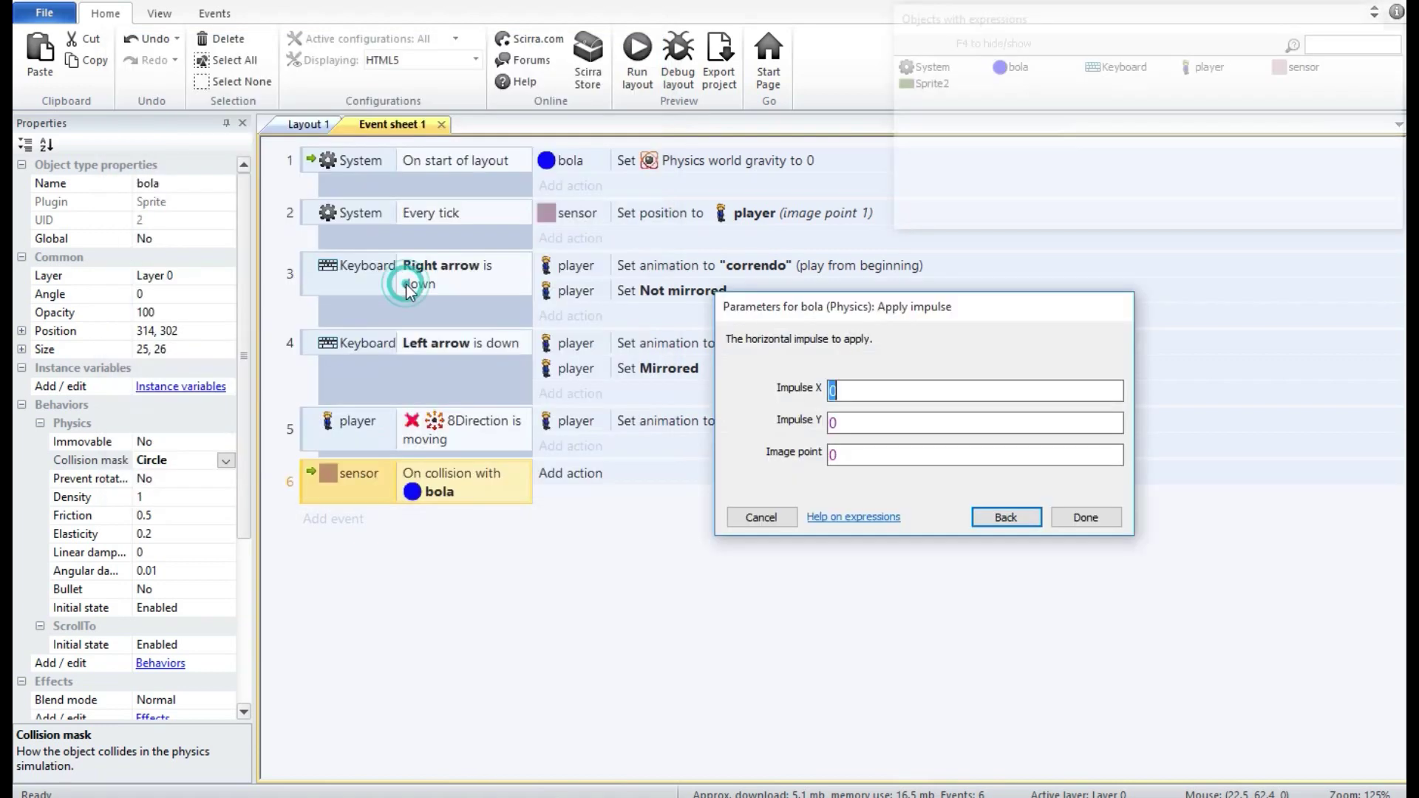
pyautogui.click(1026, 519)
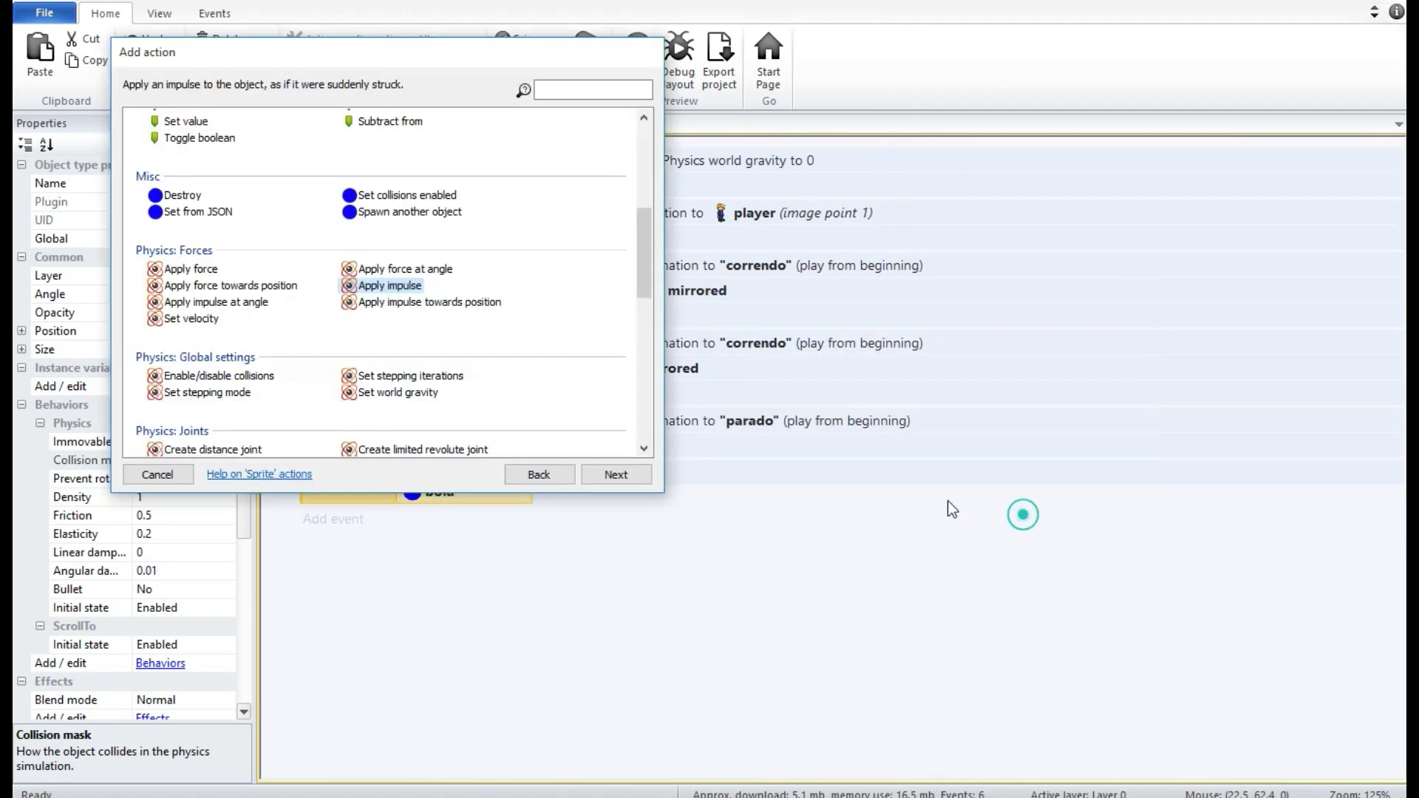
pyautogui.click(246, 309)
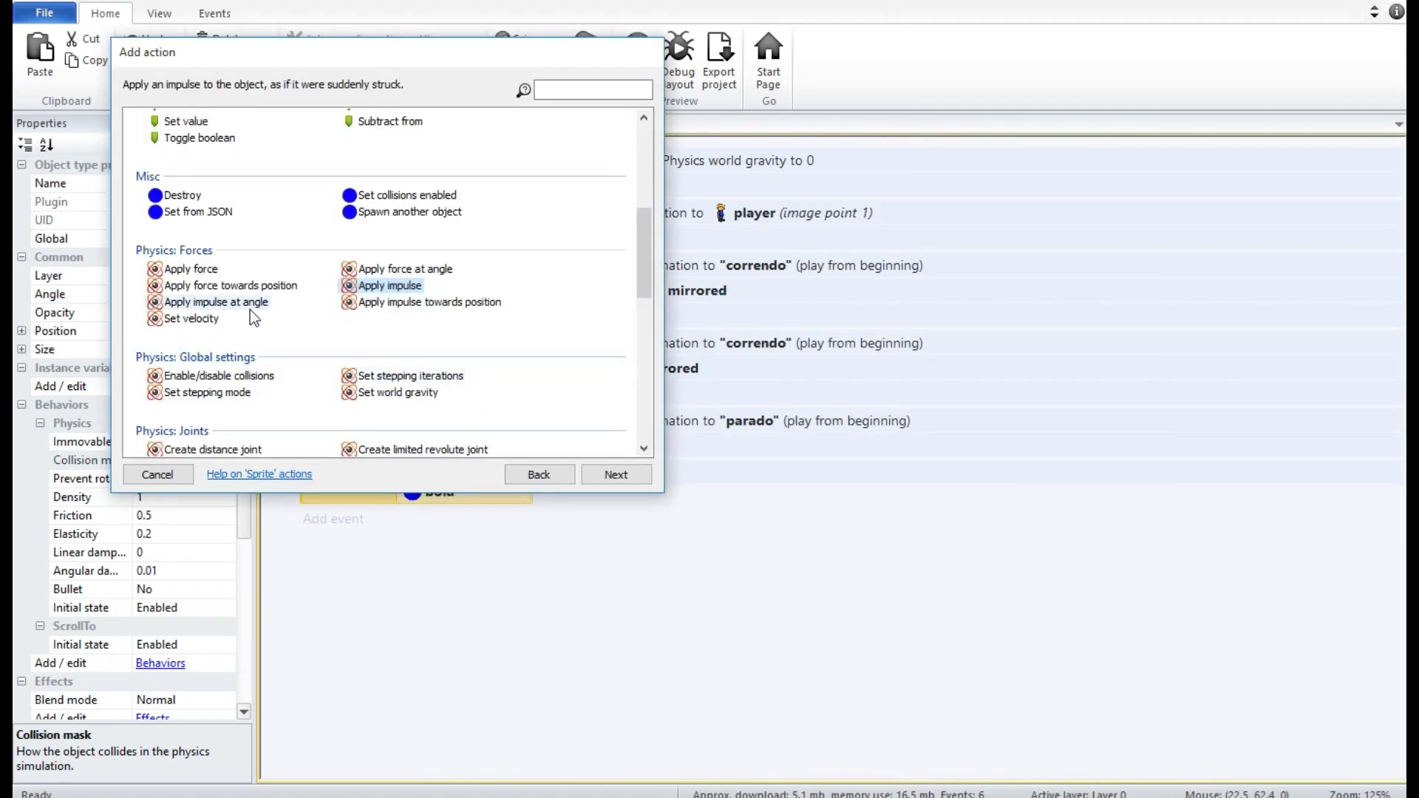
pyautogui.doubleClick(250, 309)
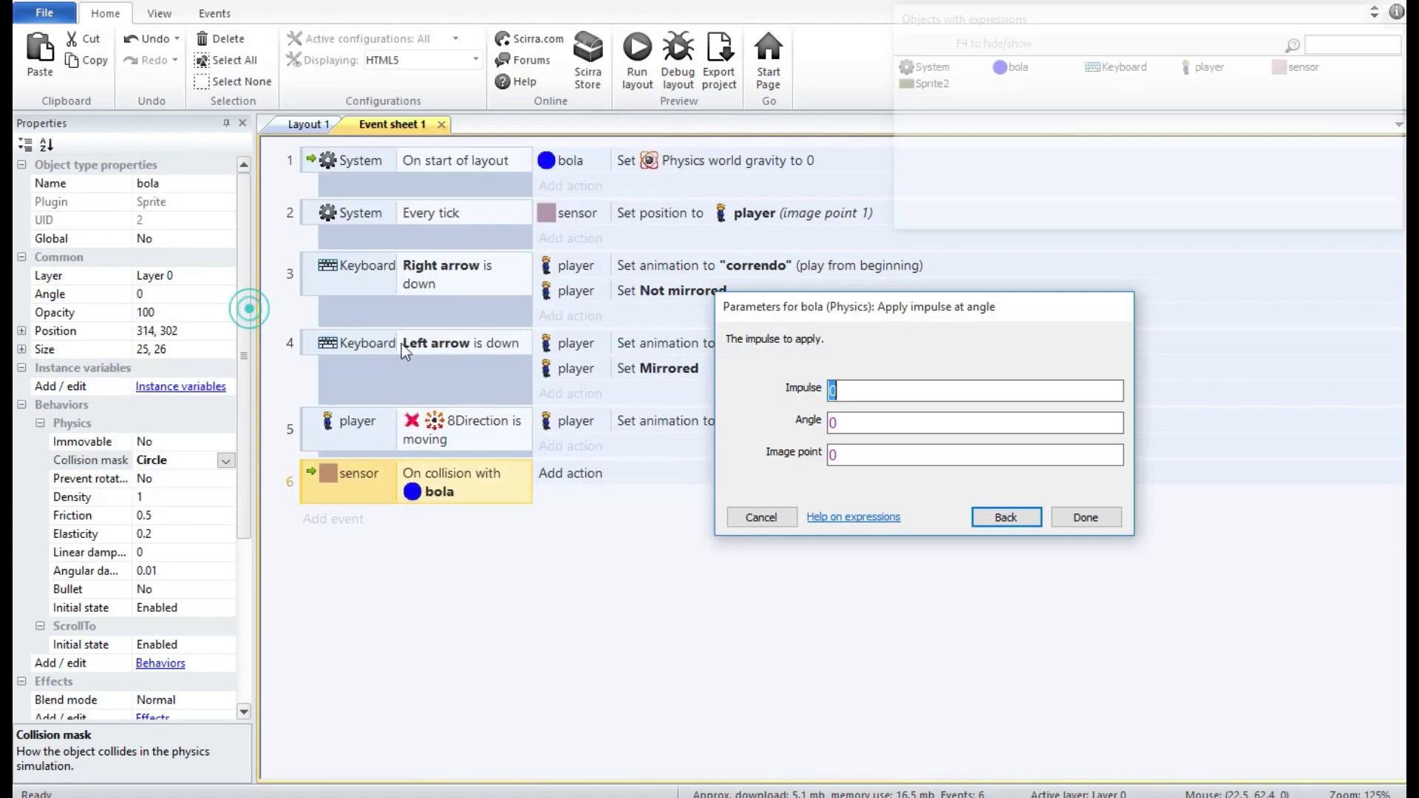
pyautogui.click(929, 422)
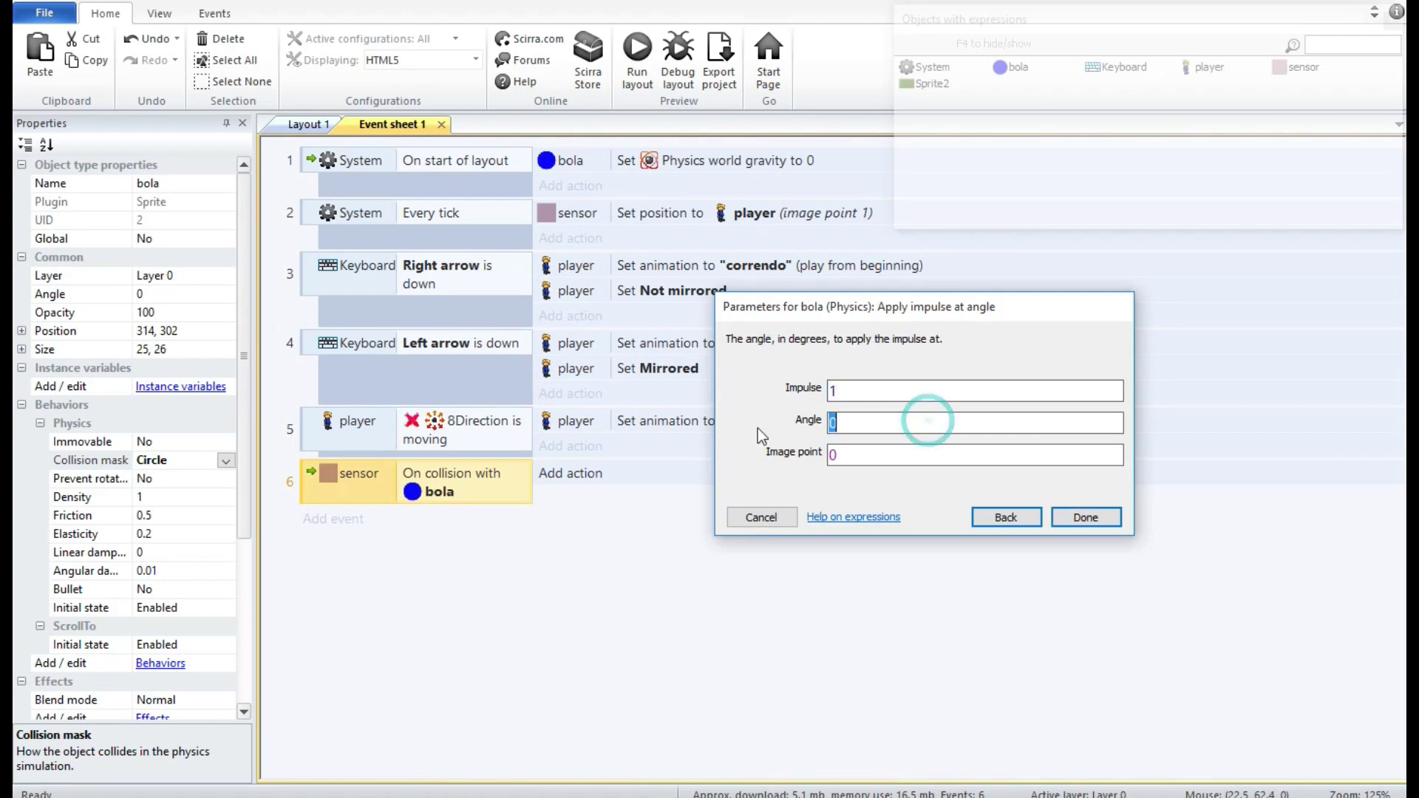
pyautogui.write('player')
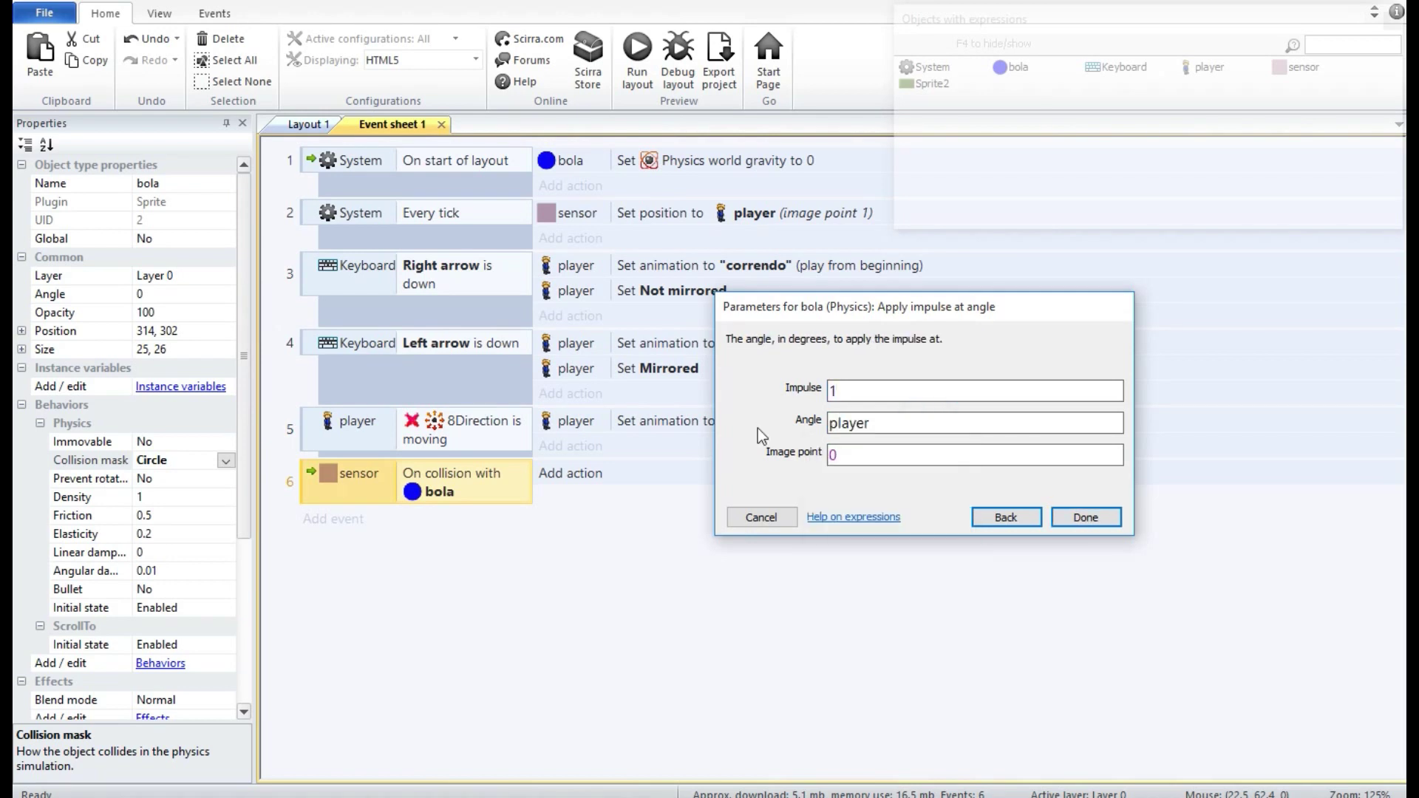
pyautogui.write('.Angle')
pyautogui.click(1086, 518)
# Preview the layout and run the player into the ball from several directions, reloading the game between attempts.
pyautogui.click(638, 51)
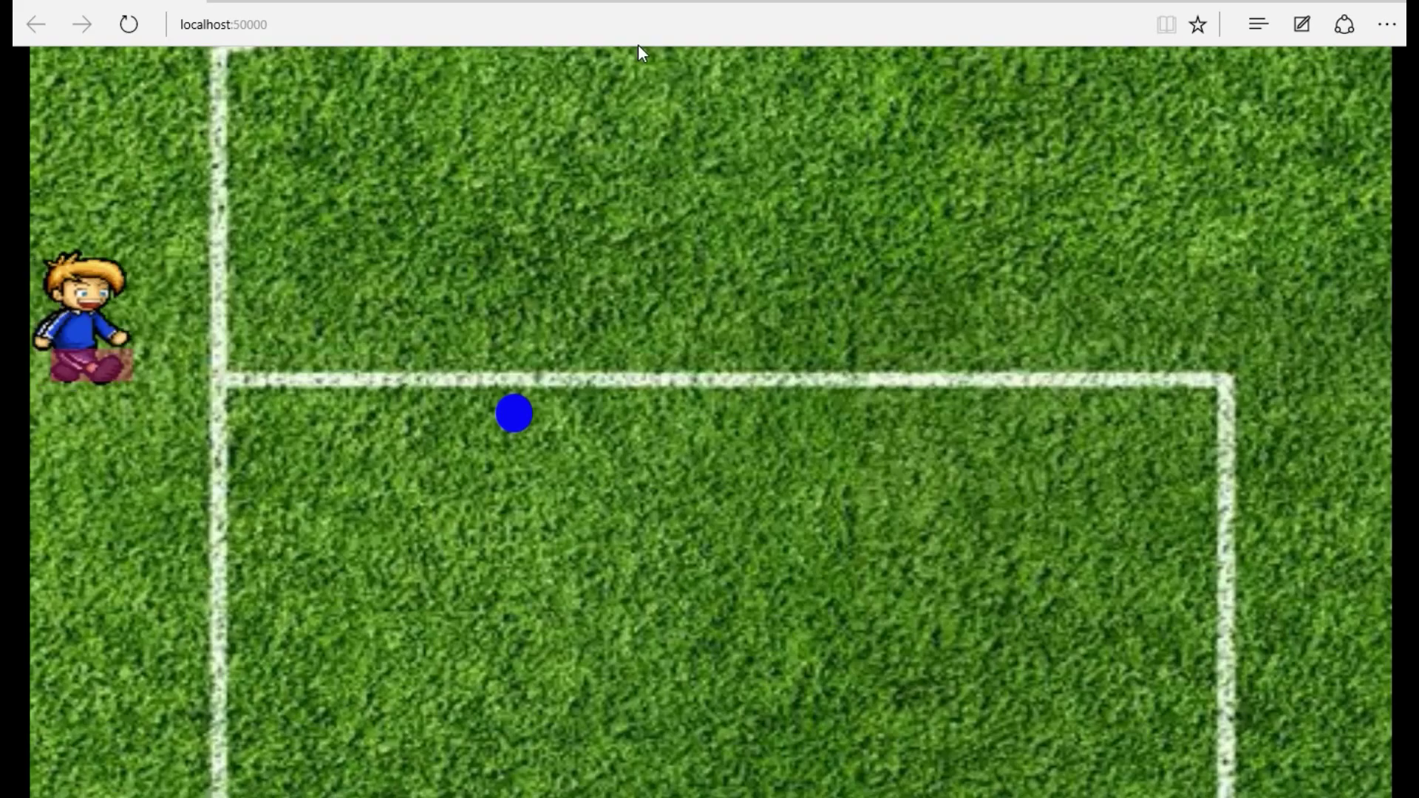
pyautogui.press('Right')
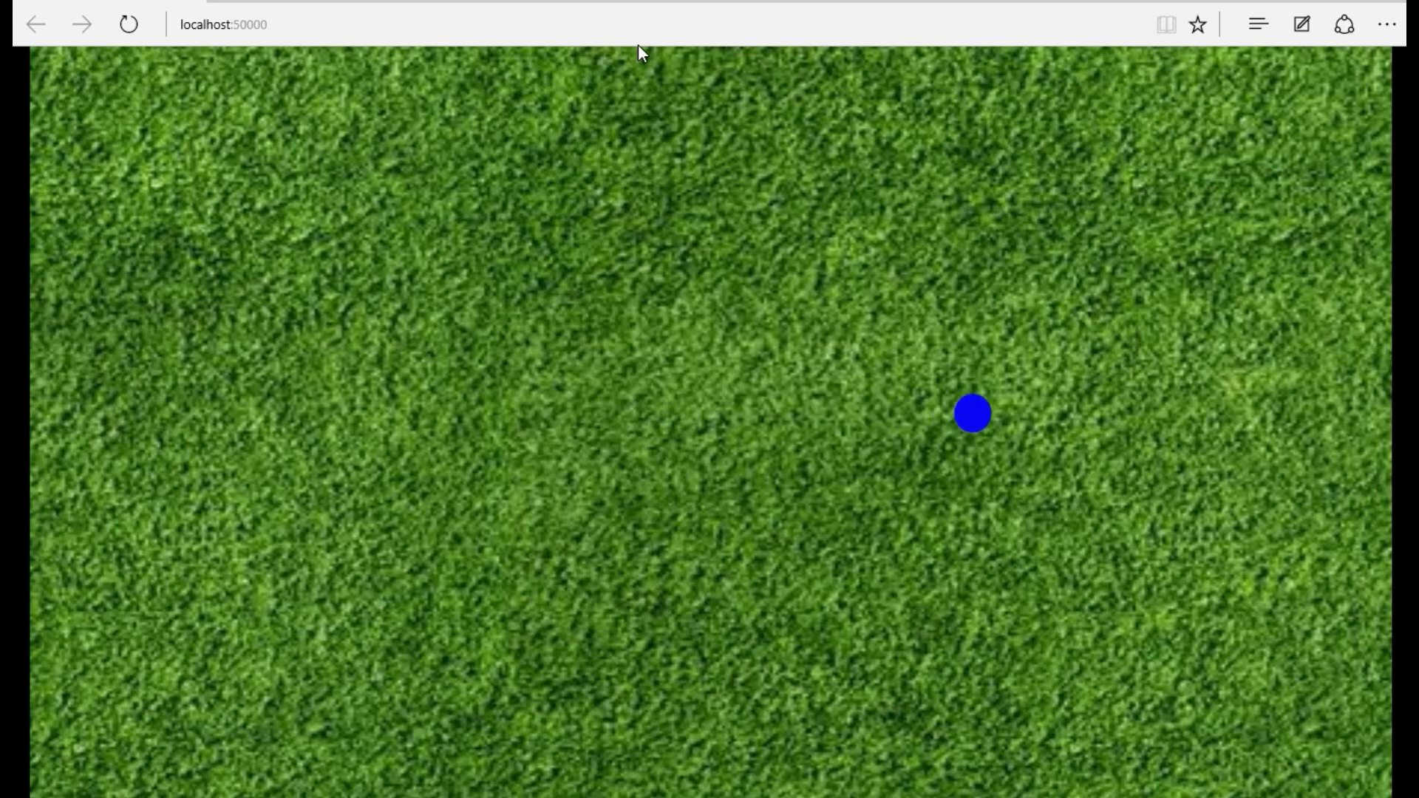
pyautogui.press('F5')
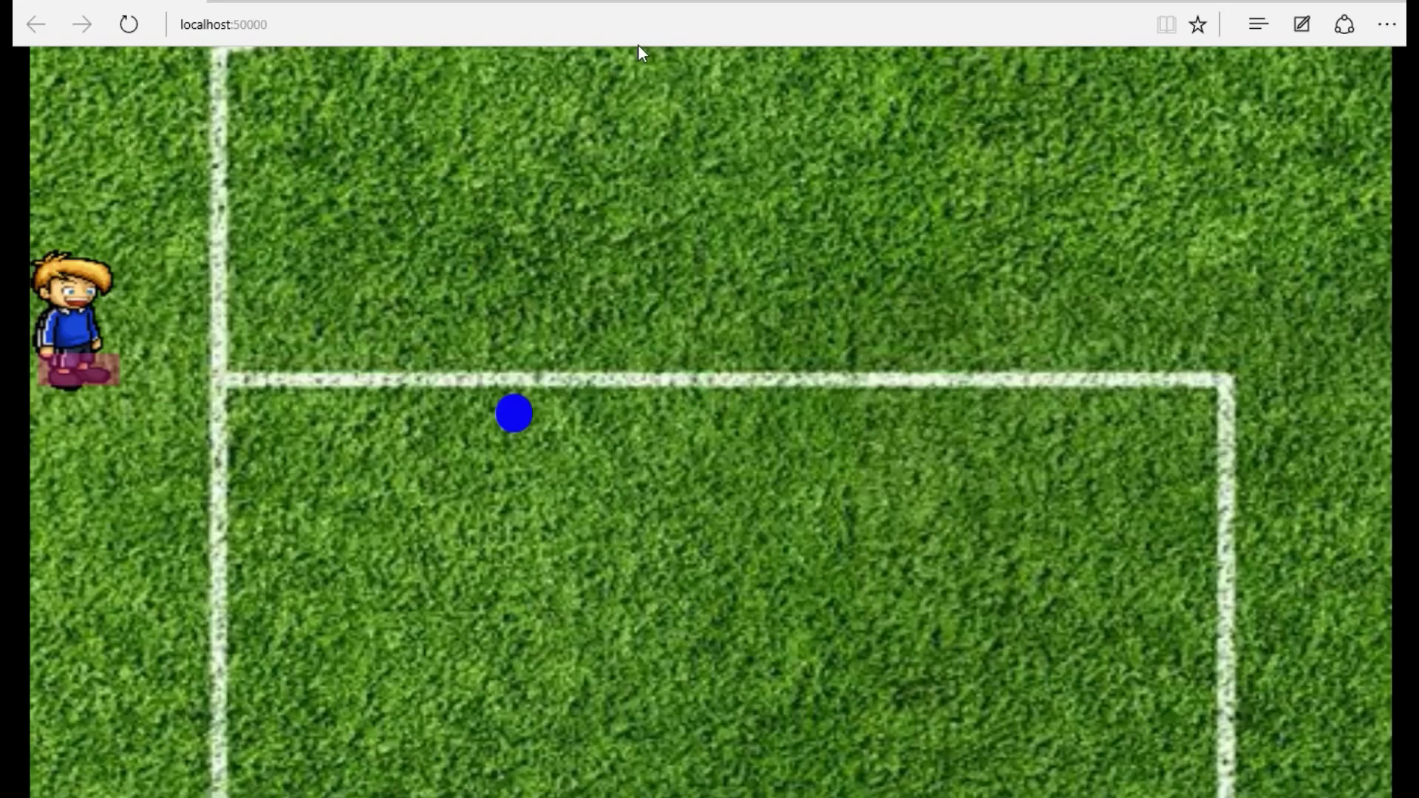
pyautogui.press('Right')
pyautogui.press('Down')
pyautogui.press('Right')
pyautogui.press('Up')
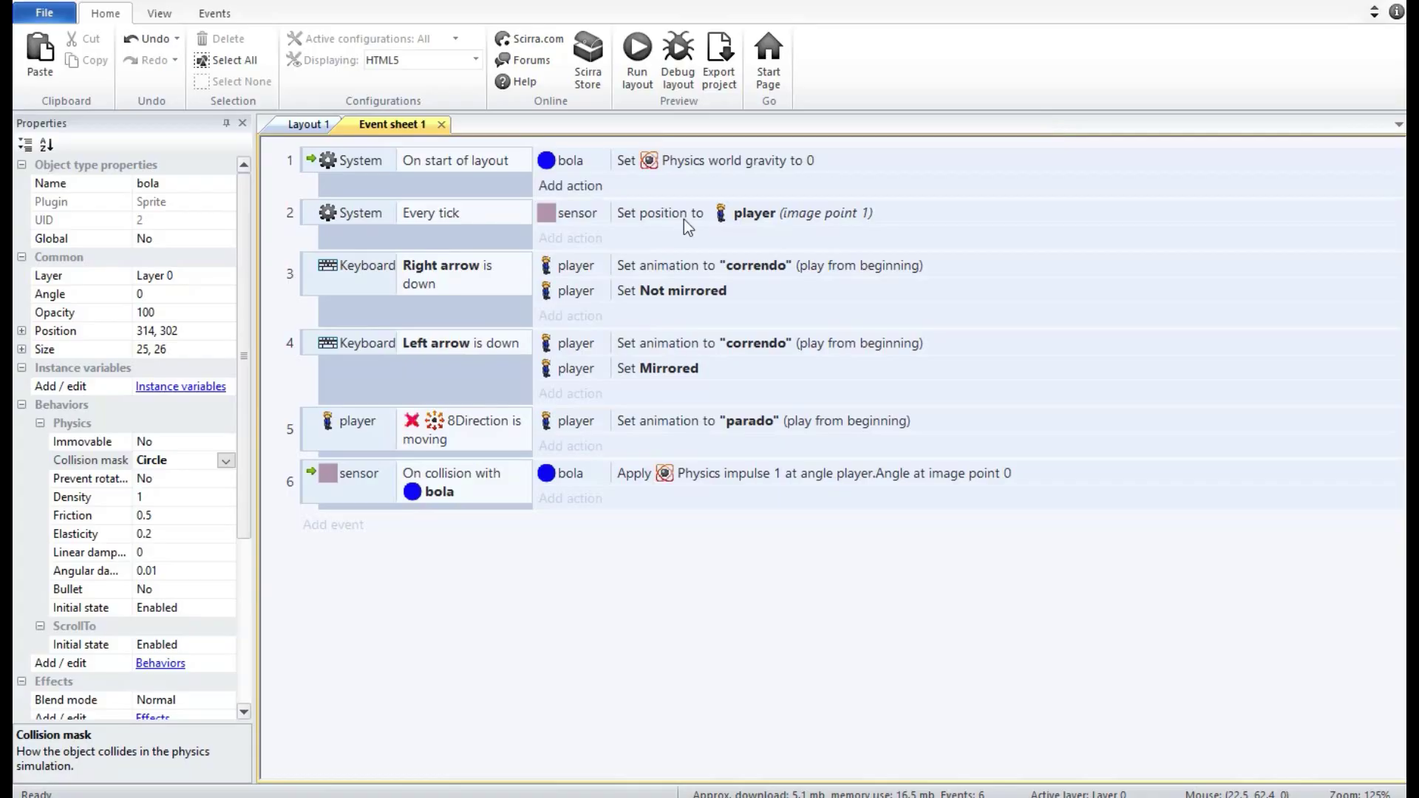
# Set the player's 8Direction Set angle property to 360 degree (smooth) in Layout 1.
pyautogui.click(321, 130)
pyautogui.click(423, 340)
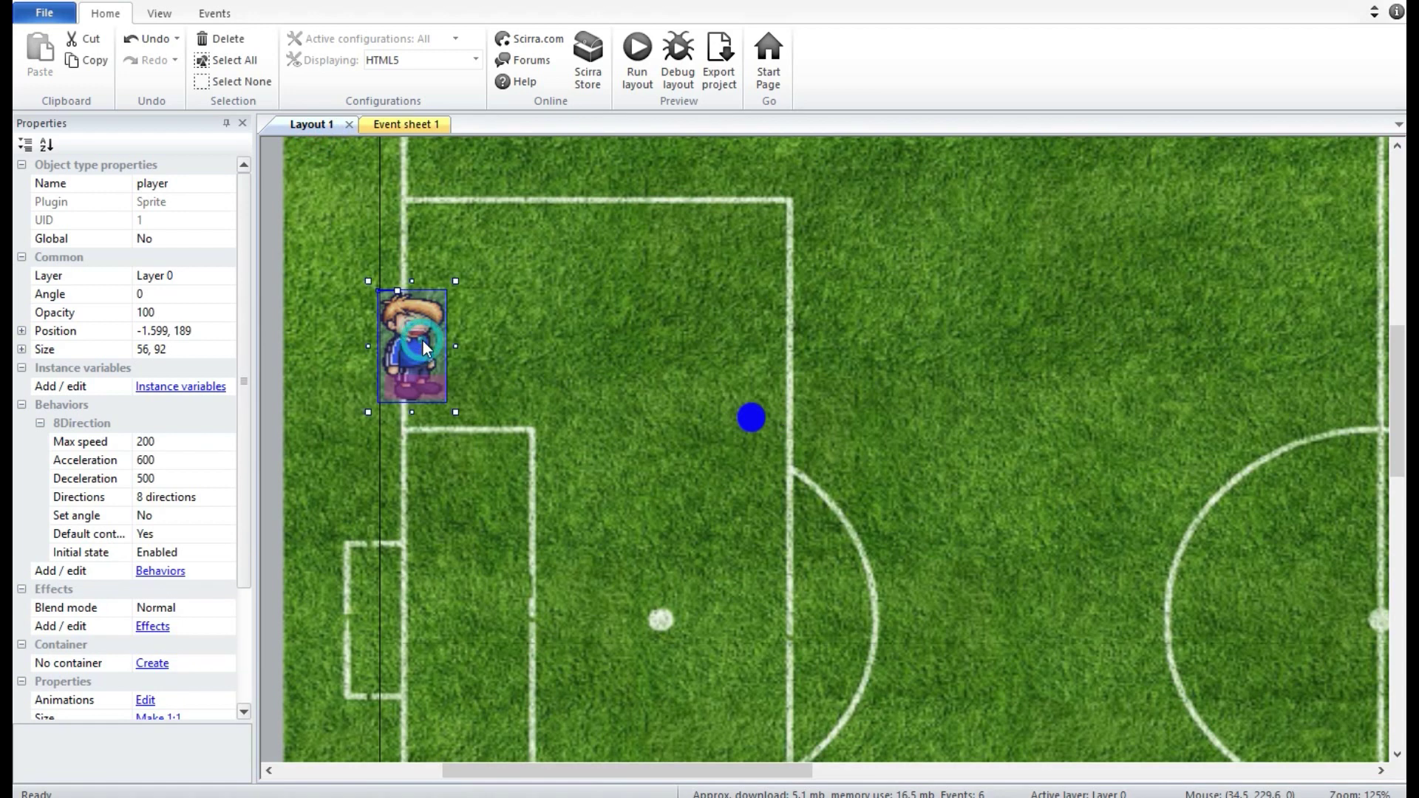
pyautogui.click(183, 515)
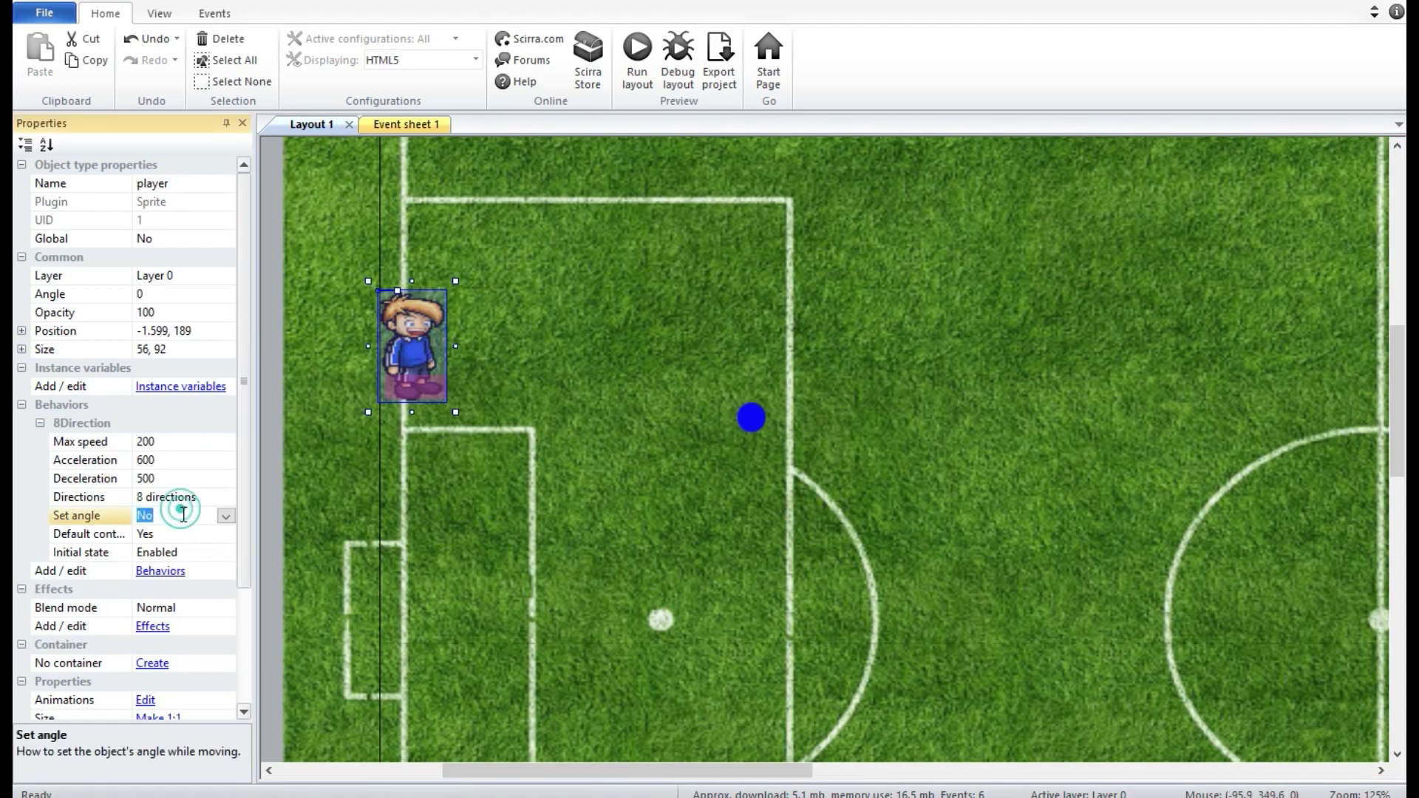
pyautogui.click(225, 515)
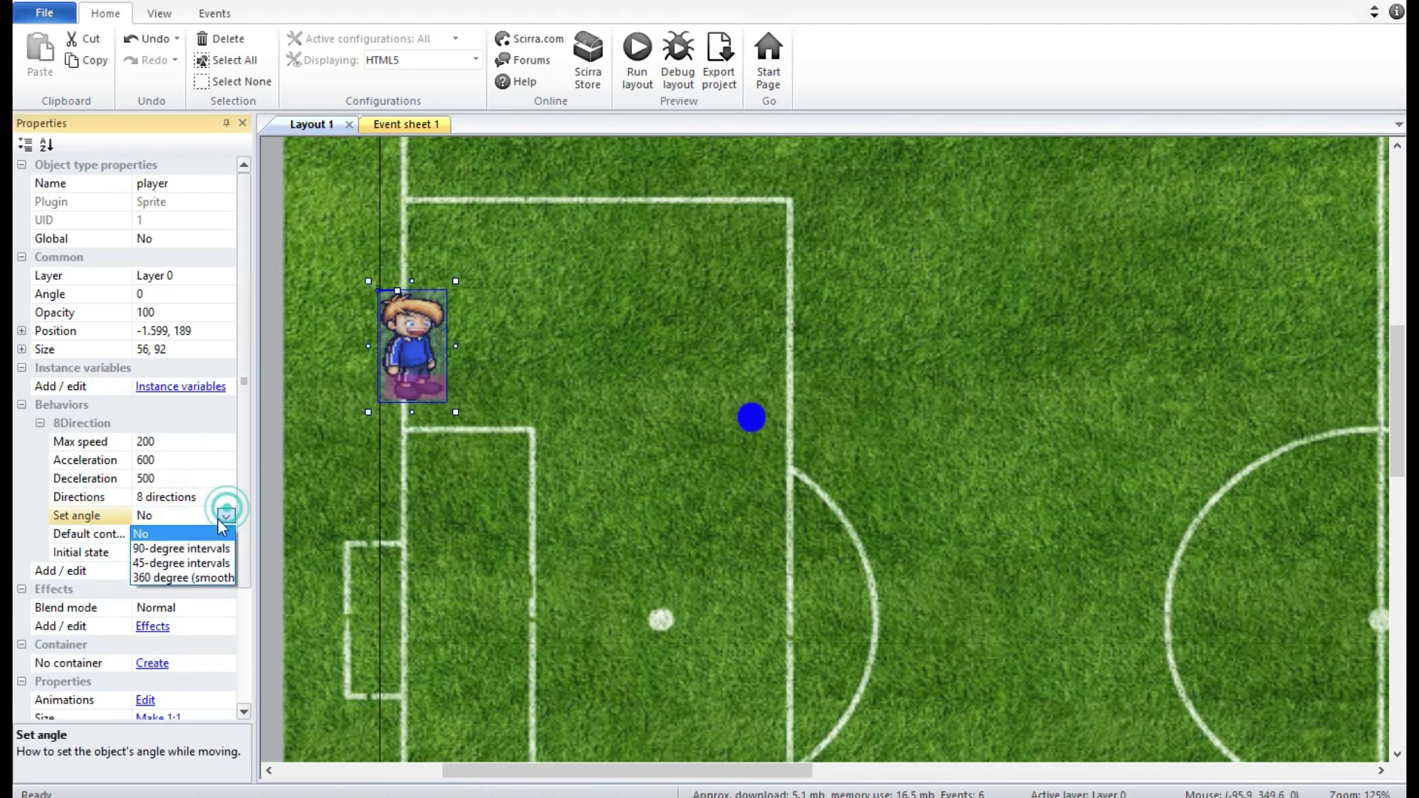
pyautogui.click(210, 575)
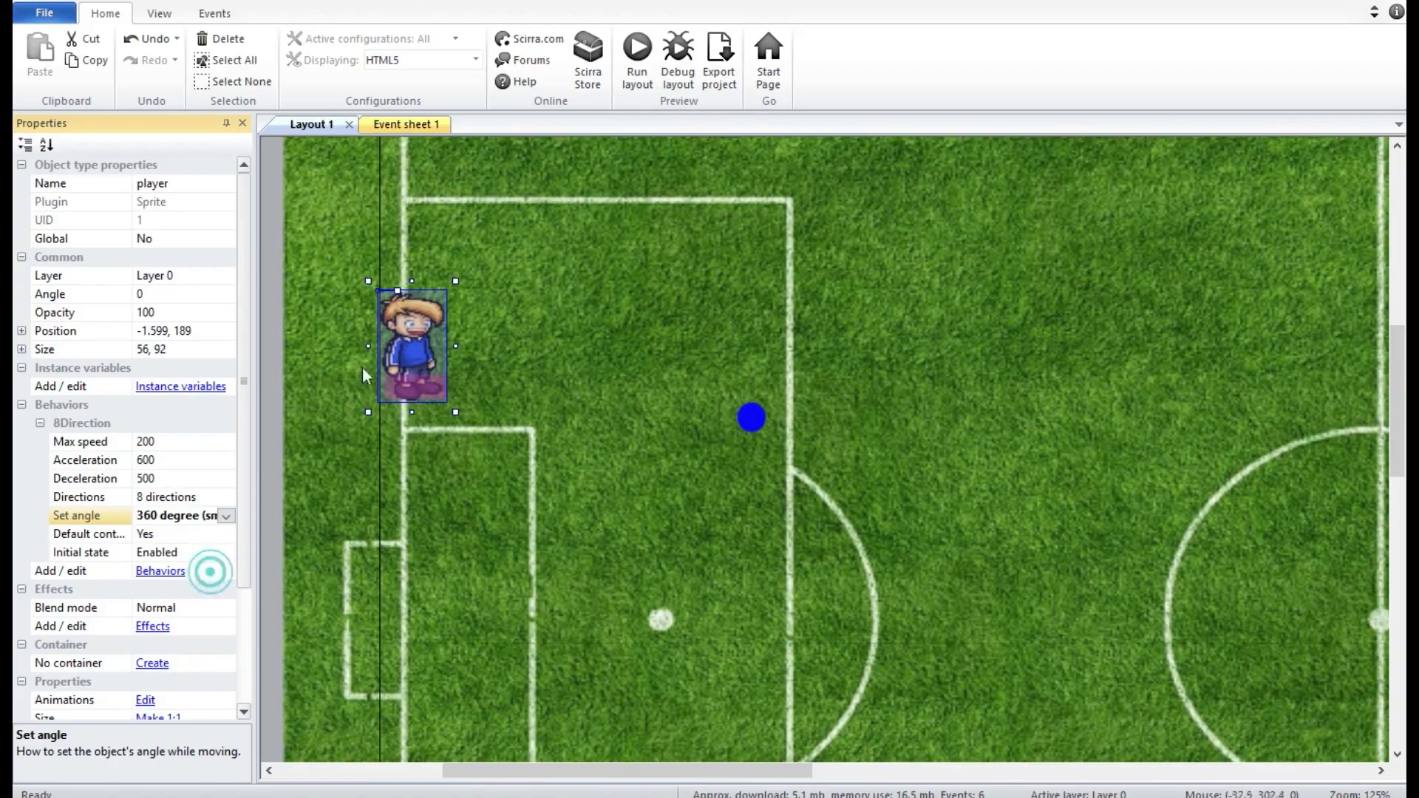
# Preview the layout and steer the player in all directions and into the ball to check rotation and kick direction.
pyautogui.click(637, 50)
pyautogui.press('Down')
pyautogui.press('Right')
pyautogui.press('Left')
pyautogui.press('Up')
pyautogui.press('Left')
pyautogui.press('Down')
pyautogui.press('Down')
pyautogui.press('Right')
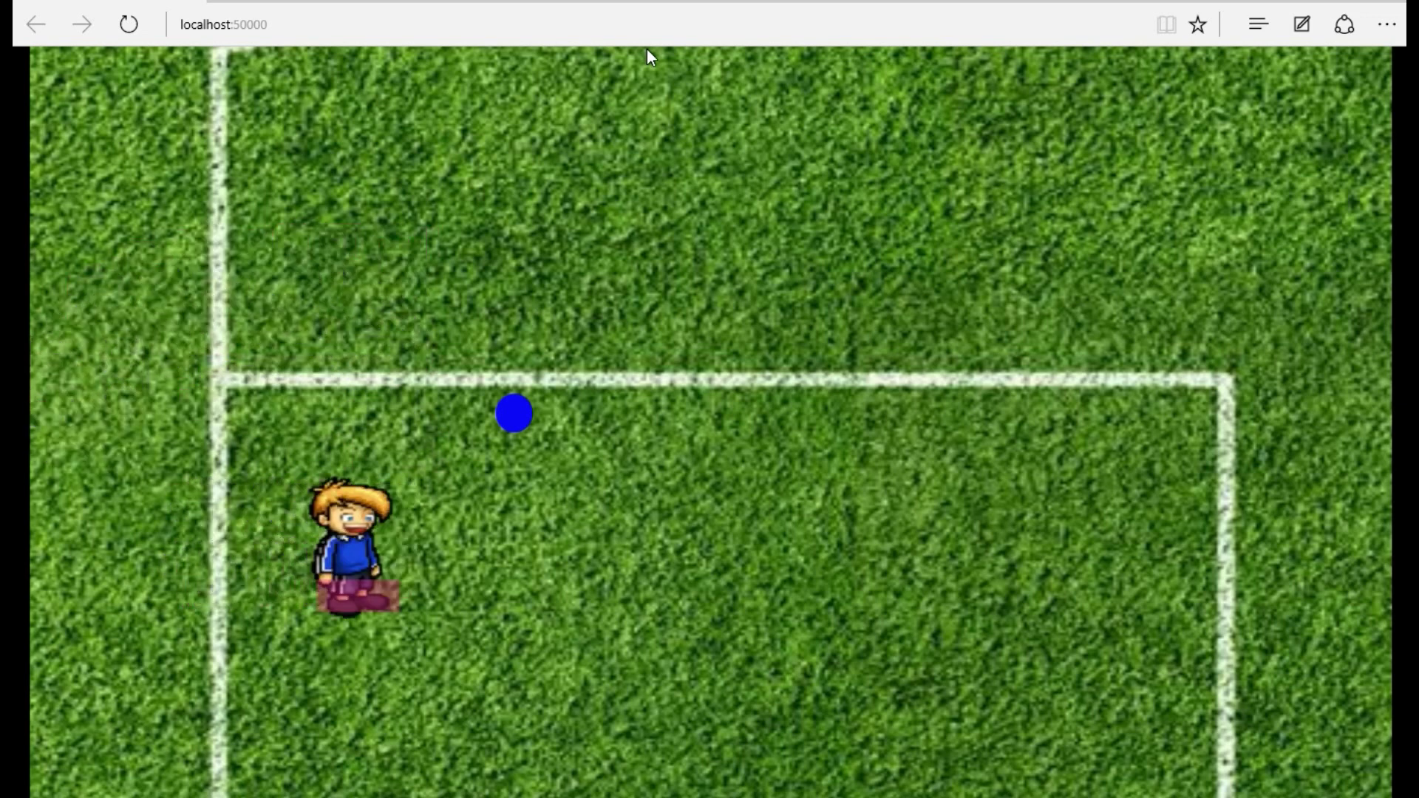
pyautogui.press('Up')
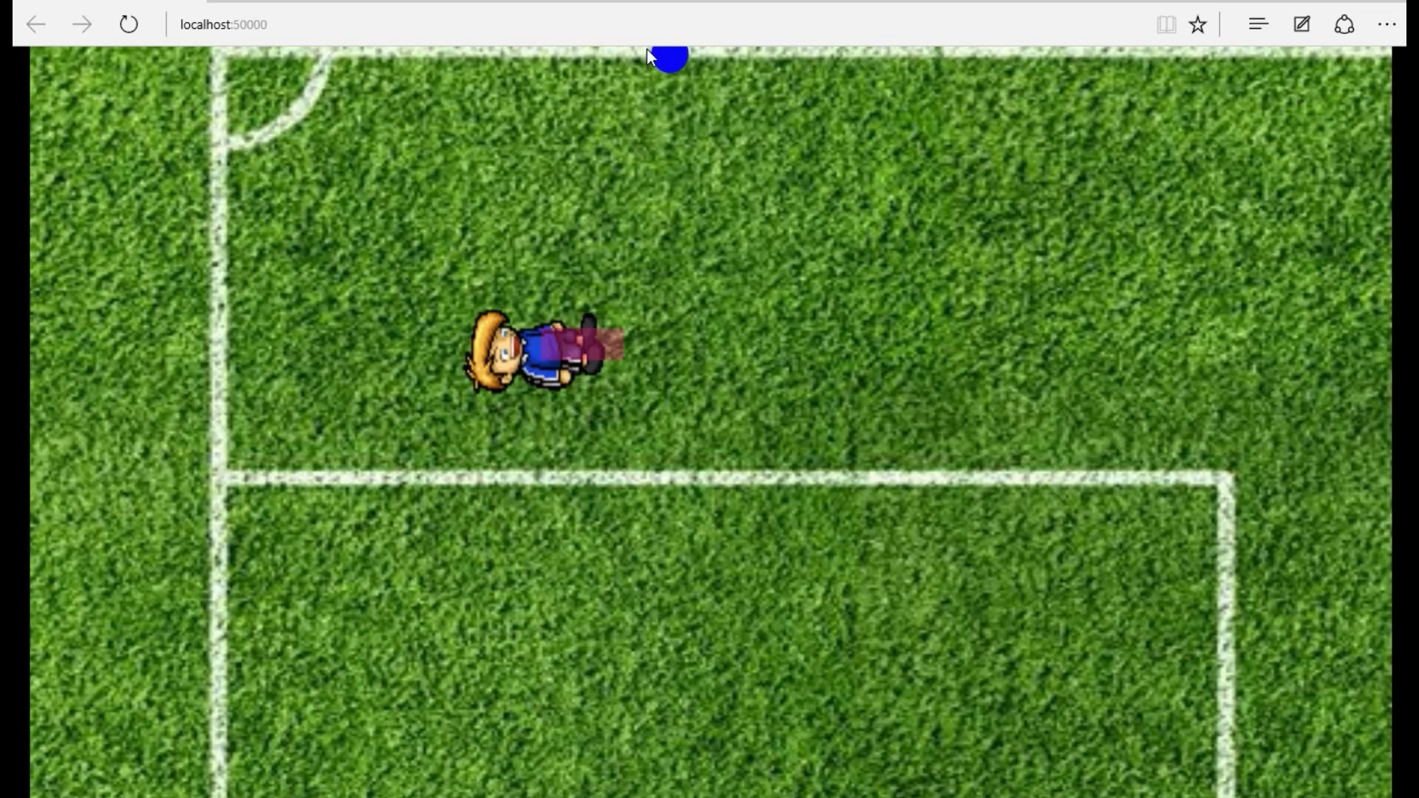
pyautogui.press('F5')
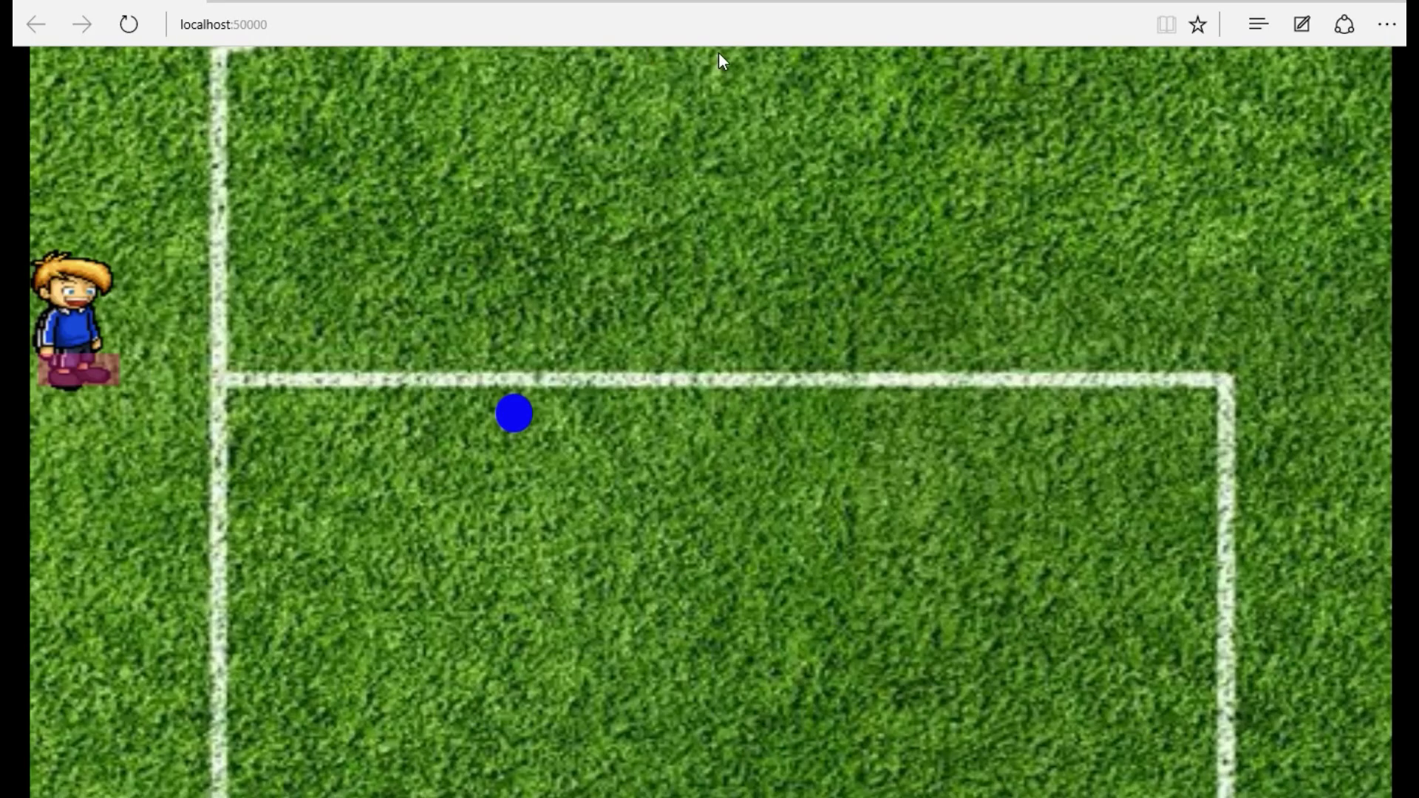
pyautogui.press('Up')
pyautogui.press('Right')
pyautogui.press('Right')
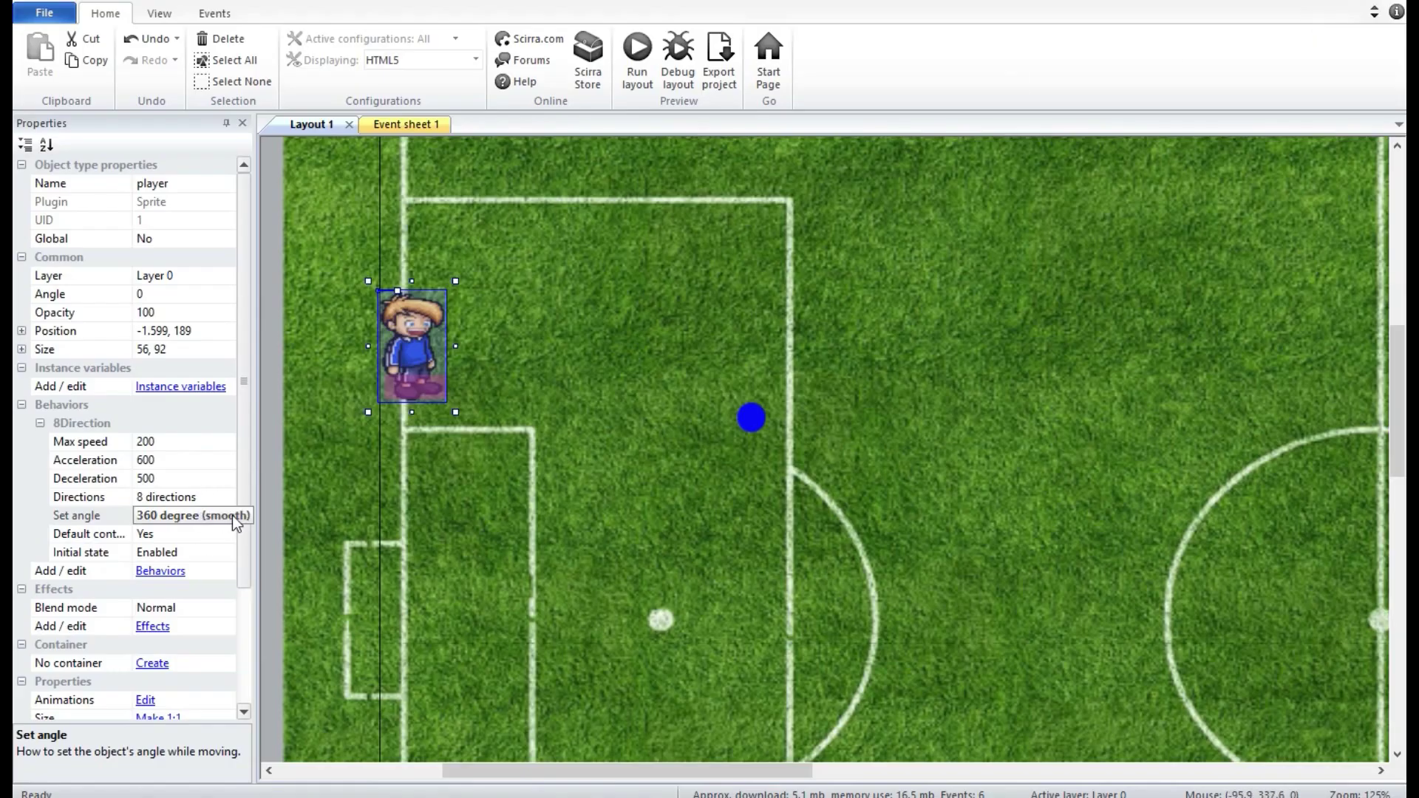
# Set the player's 8Direction Set angle property to 90-degree intervals and test the movement in a preview.
pyautogui.click(232, 516)
pyautogui.click(226, 516)
pyautogui.click(191, 550)
pyautogui.click(637, 59)
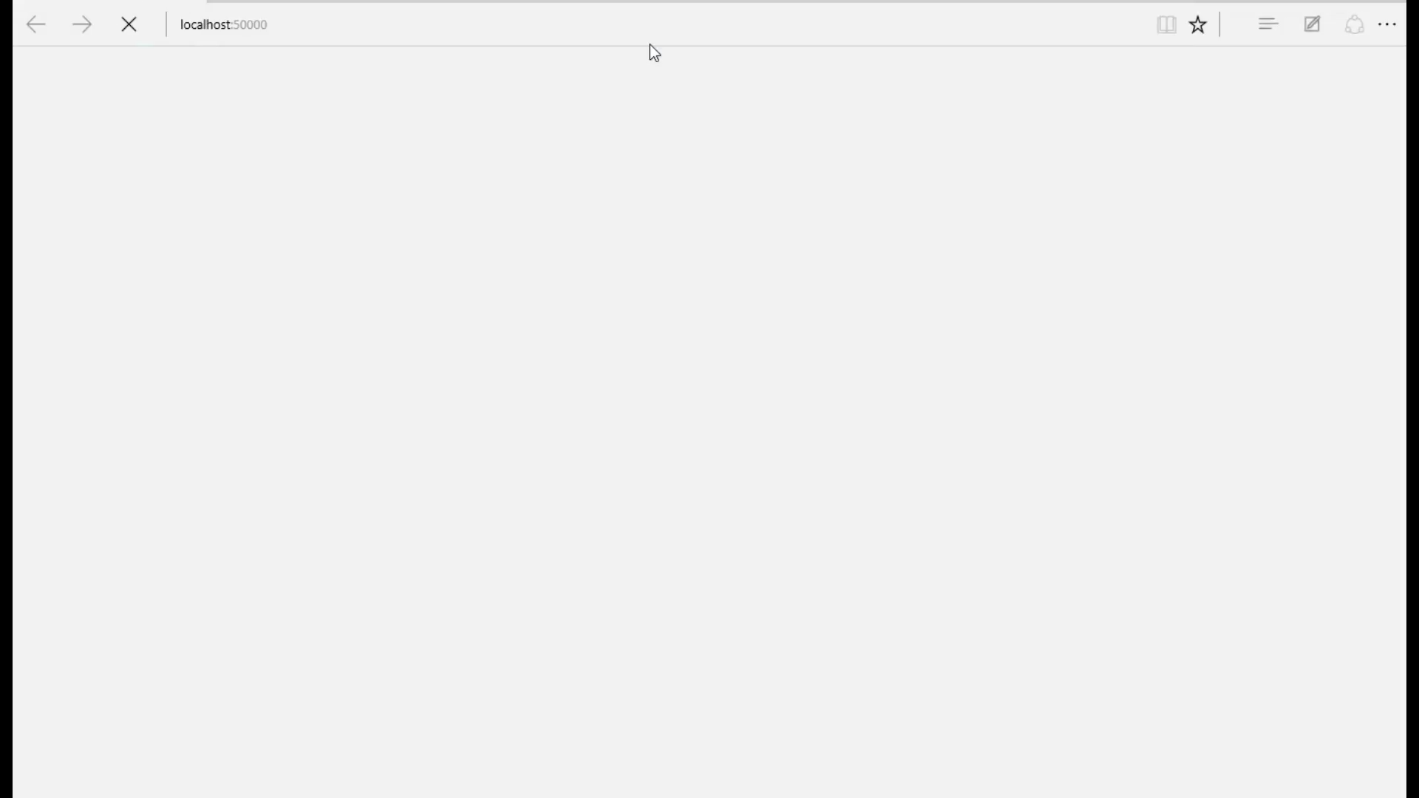
pyautogui.press('Right')
pyautogui.press('Down')
pyautogui.press('Right')
pyautogui.press('Up')
pyautogui.press('Left')
# Set the player's 8Direction Set angle property to No and preview the player running toward the ball.
pyautogui.hotkey('alt', 'Tab')
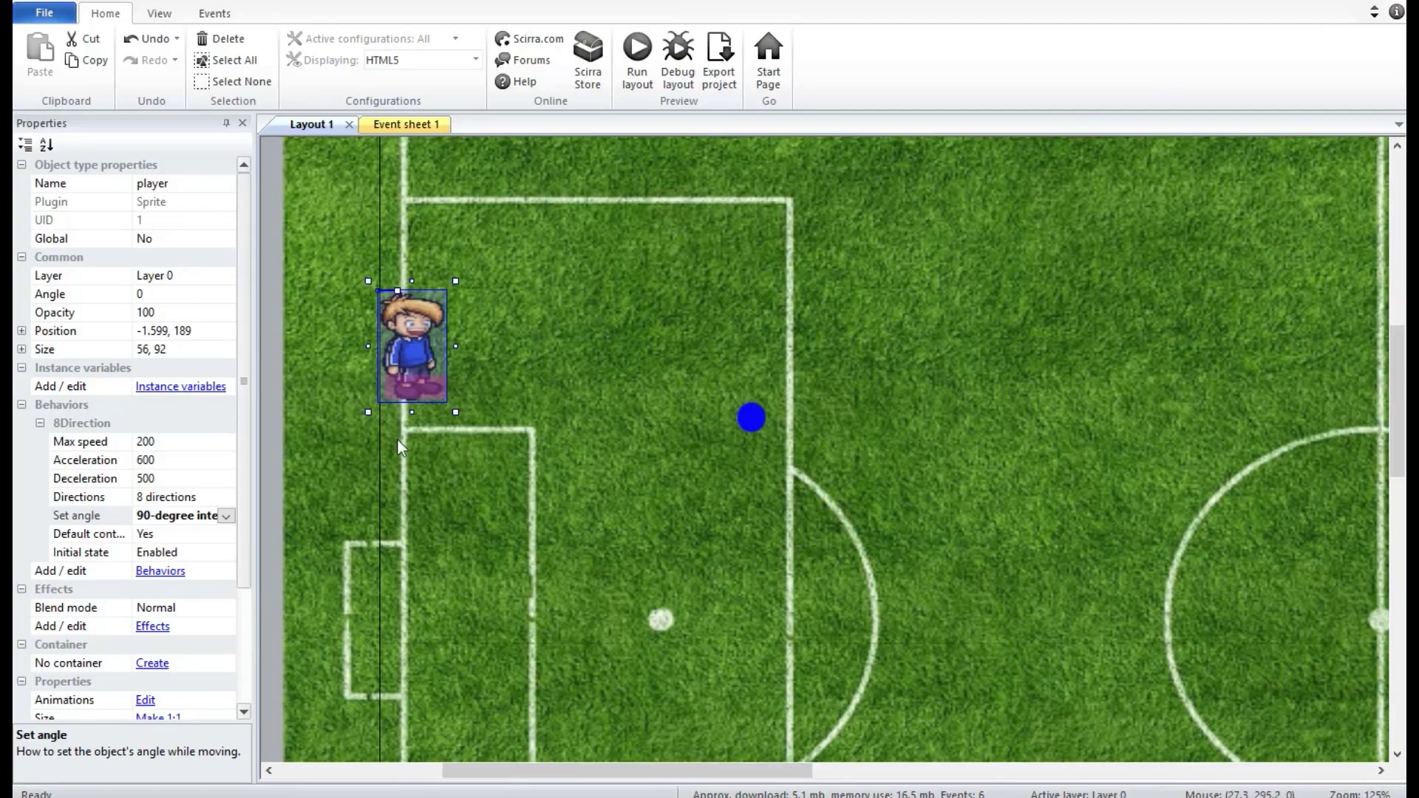
pyautogui.click(233, 515)
pyautogui.click(195, 534)
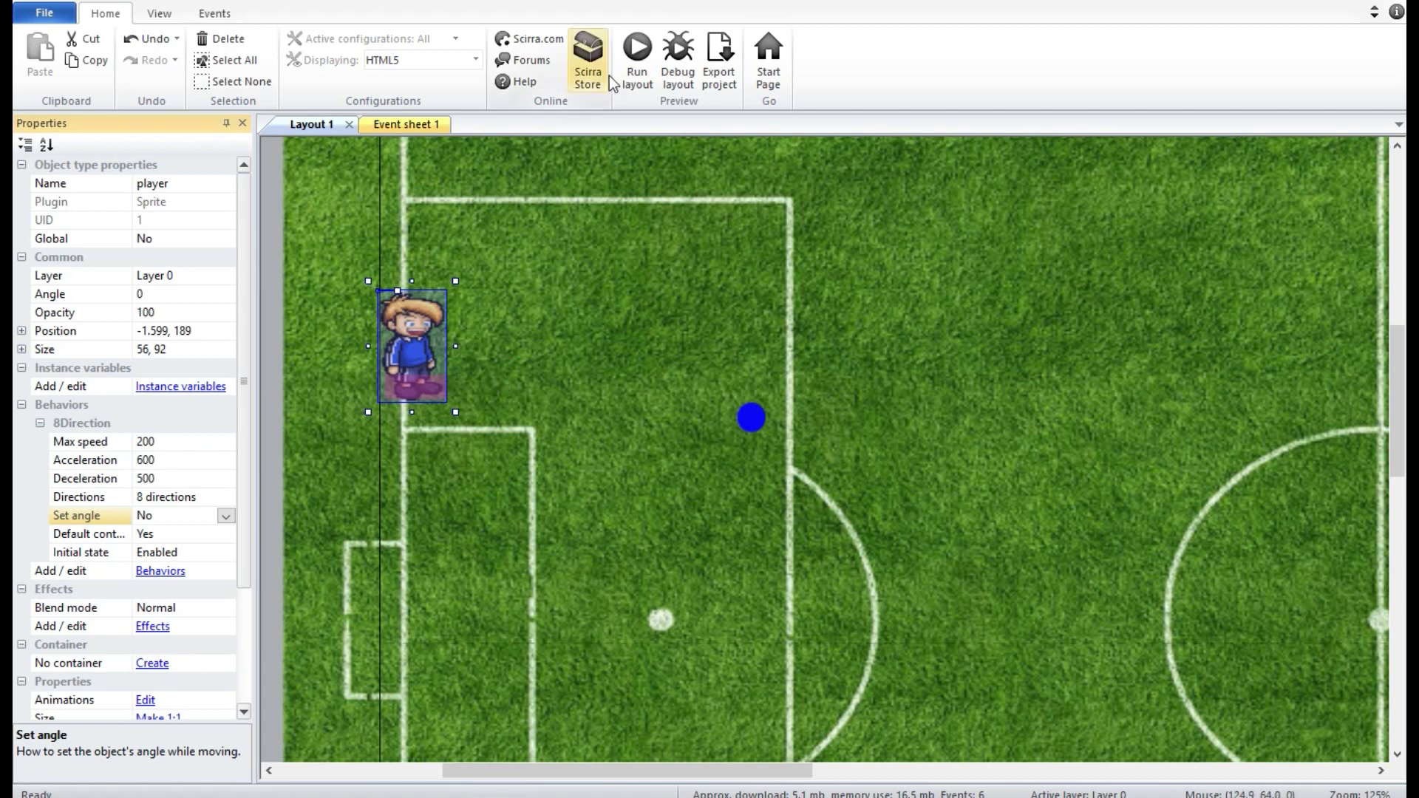
pyautogui.click(638, 49)
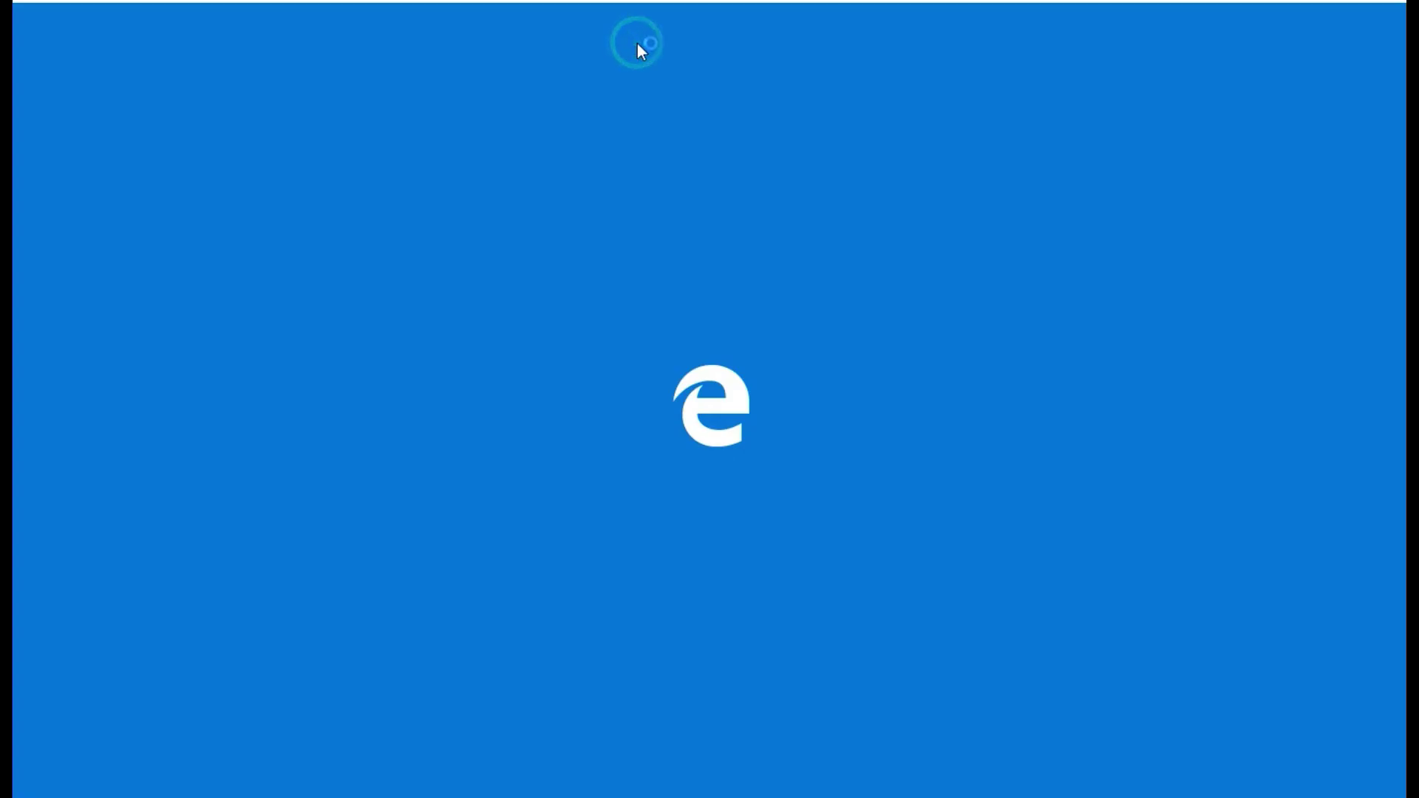
pyautogui.press('Right')
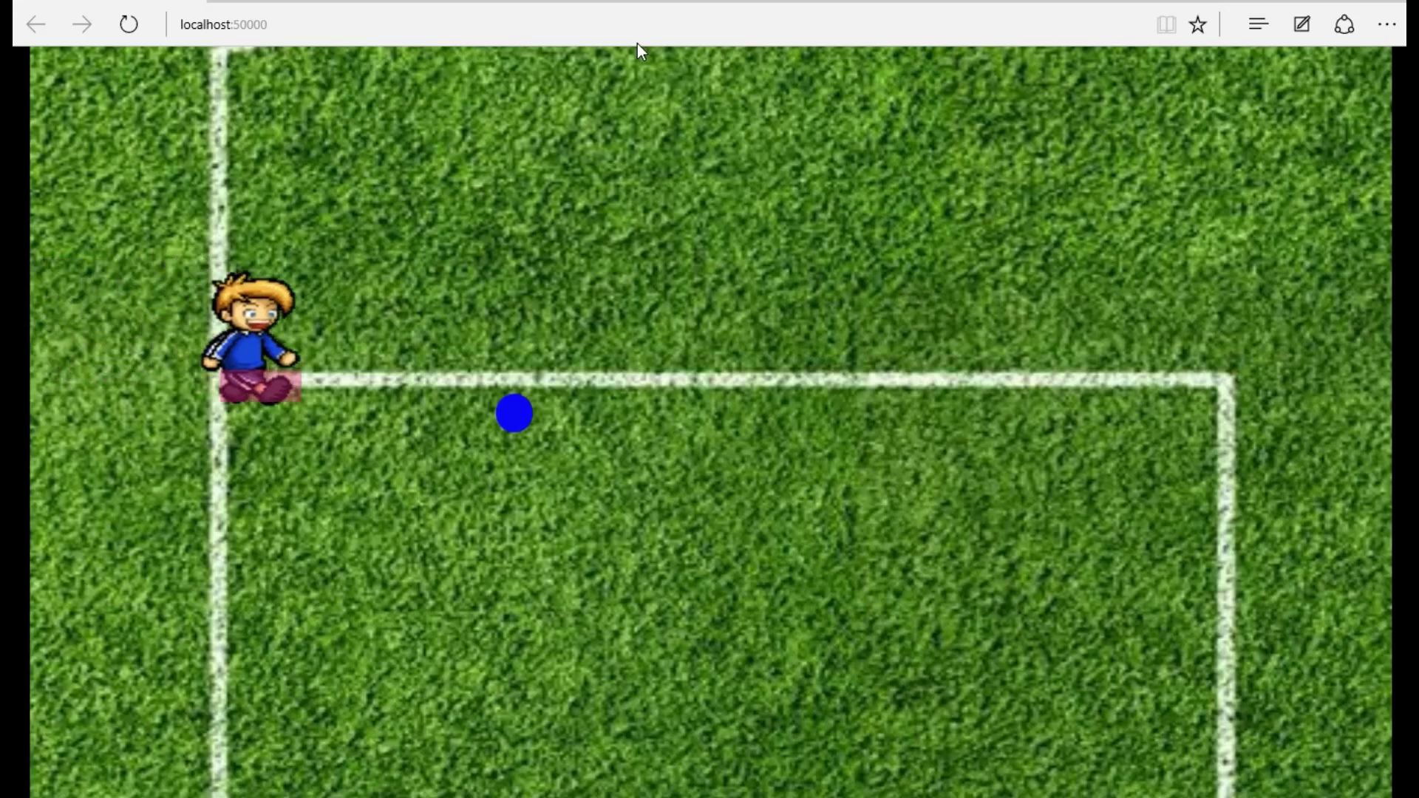
pyautogui.press('Right')
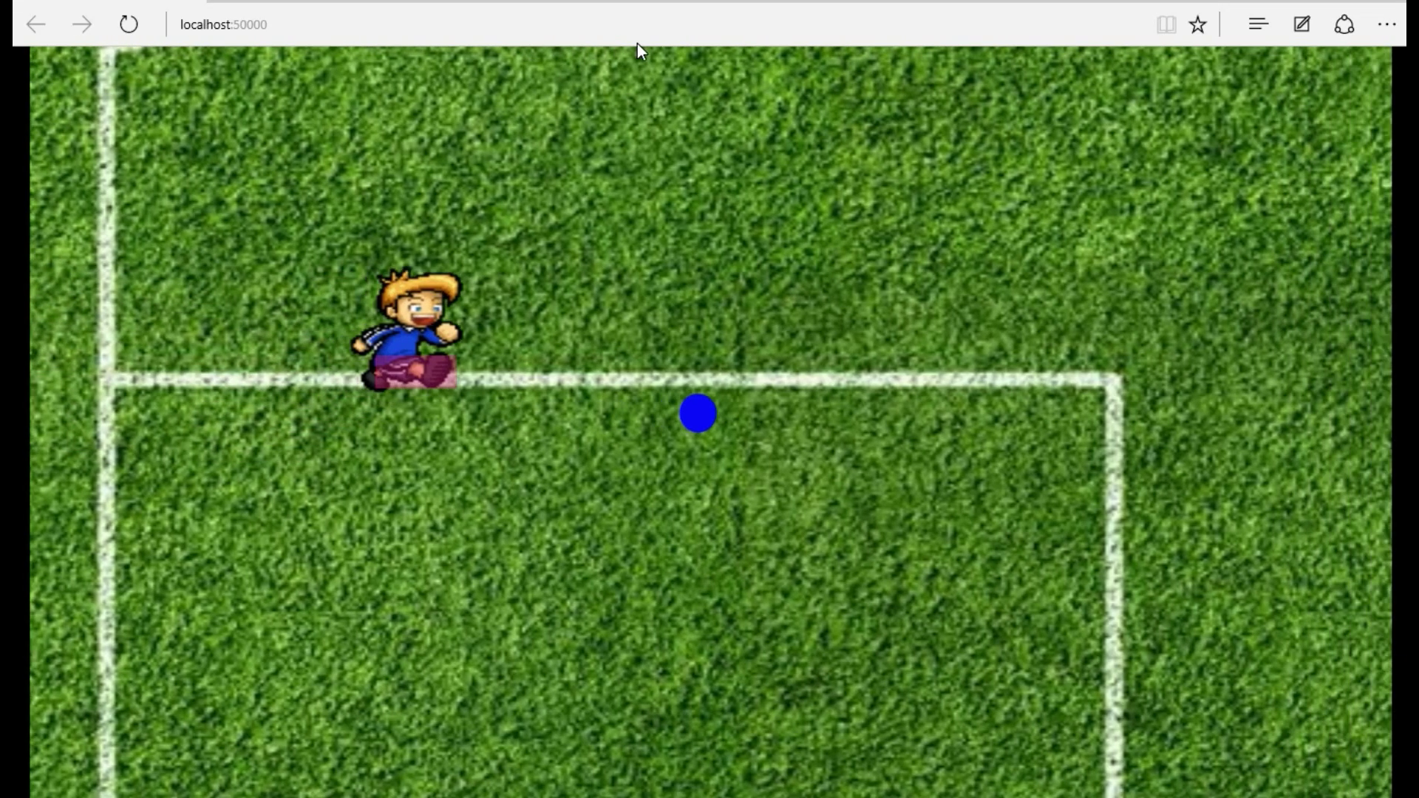
pyautogui.press('Down')
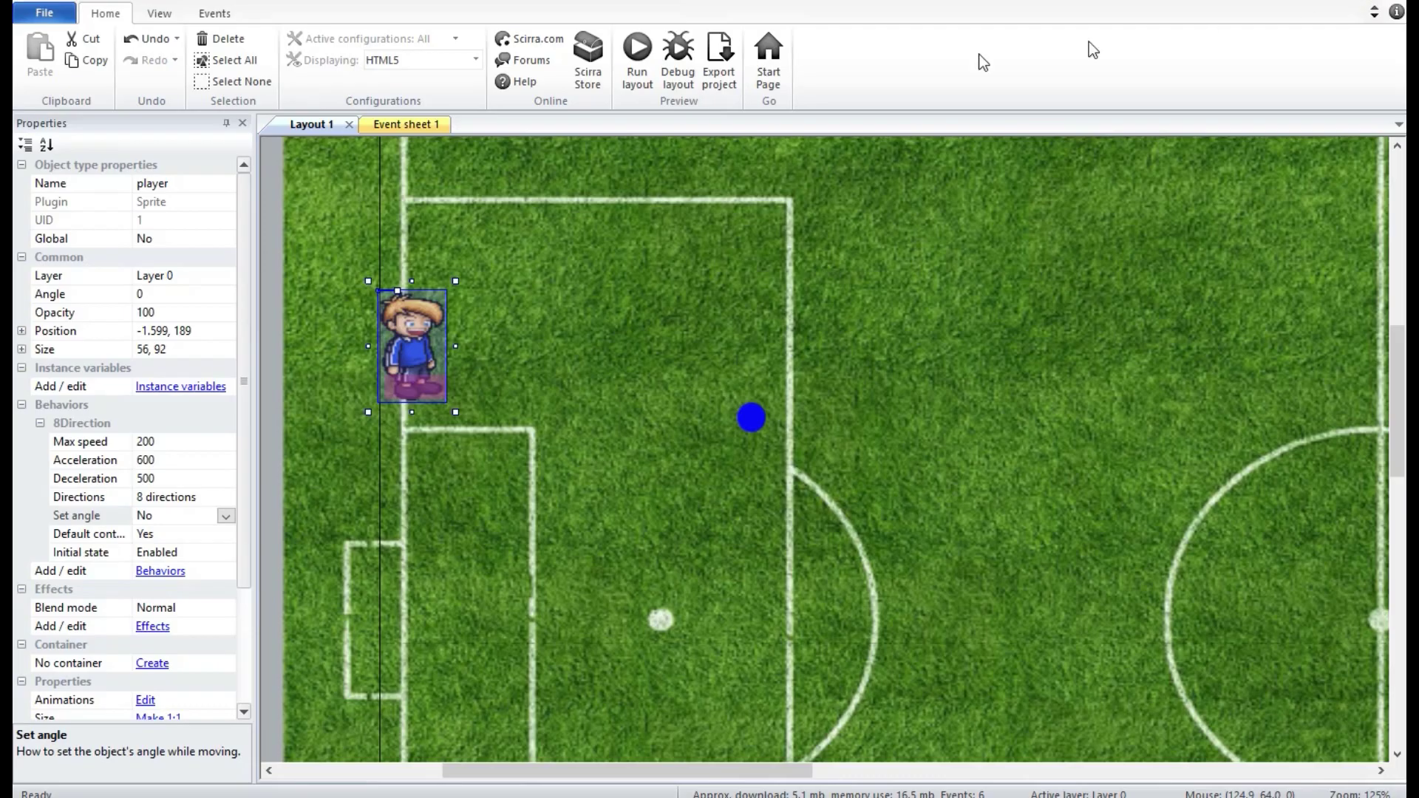
# Set the impulse of bola's Apply impulse at angle action to 5 in the event sheet and preview the layout.
pyautogui.click(409, 124)
pyautogui.doubleClick(849, 473)
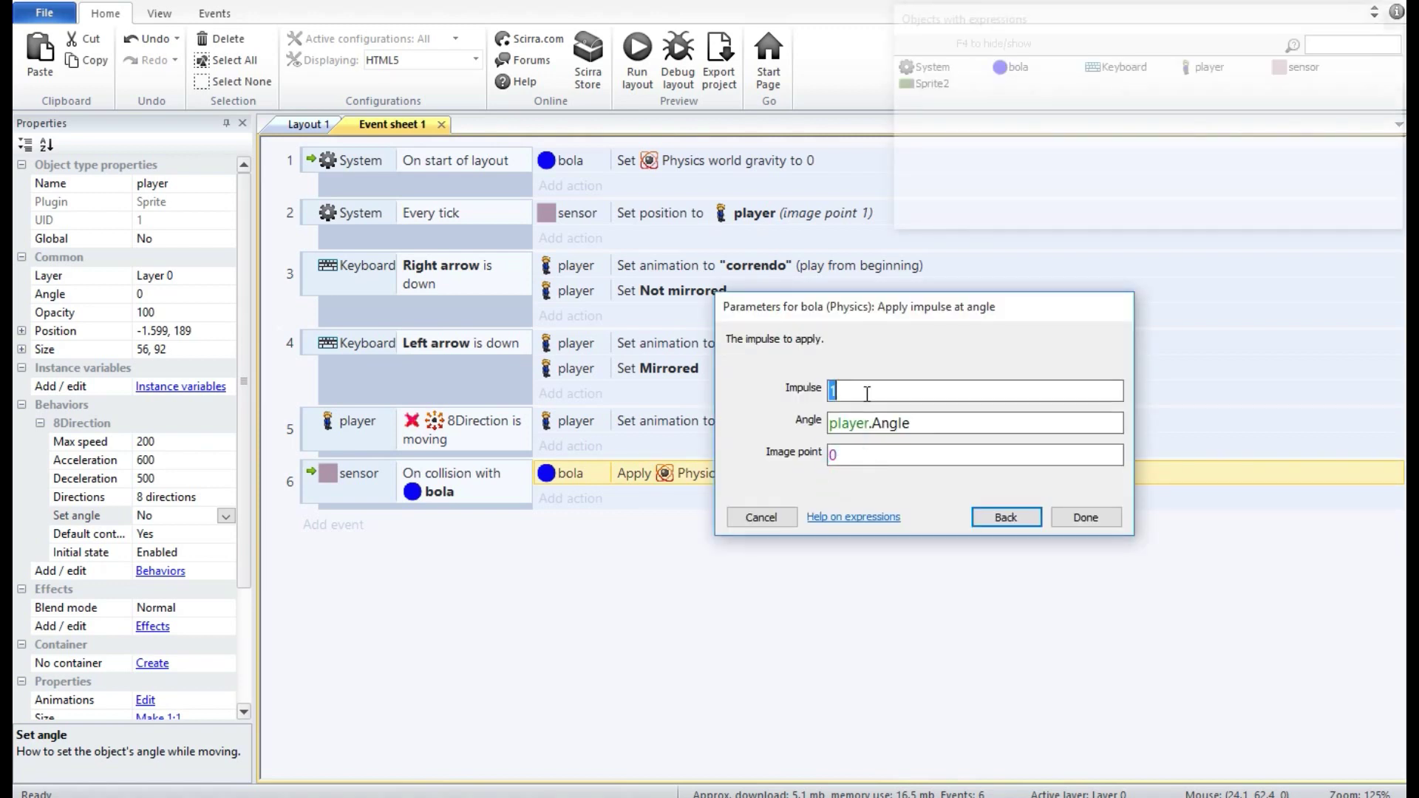
pyautogui.click(1085, 518)
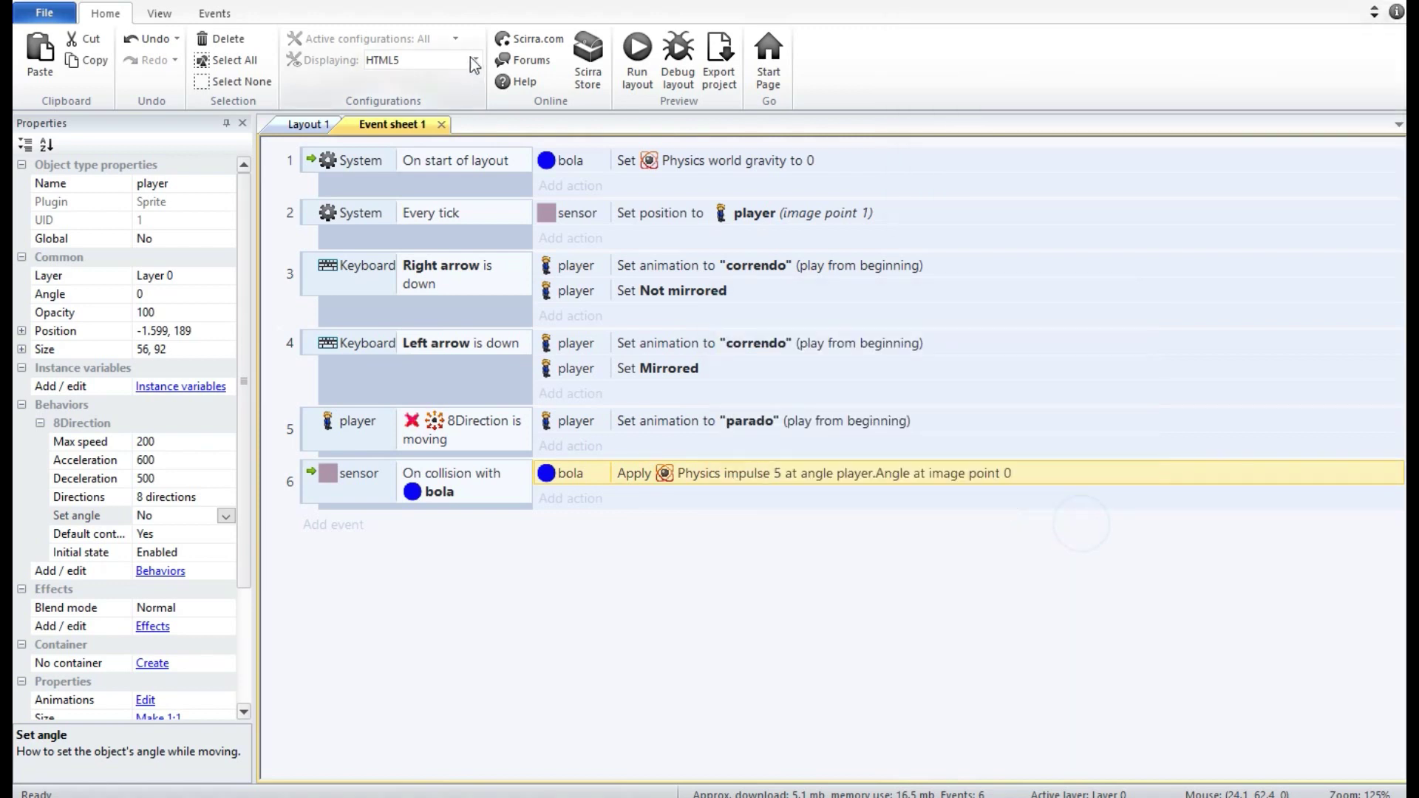
pyautogui.click(633, 52)
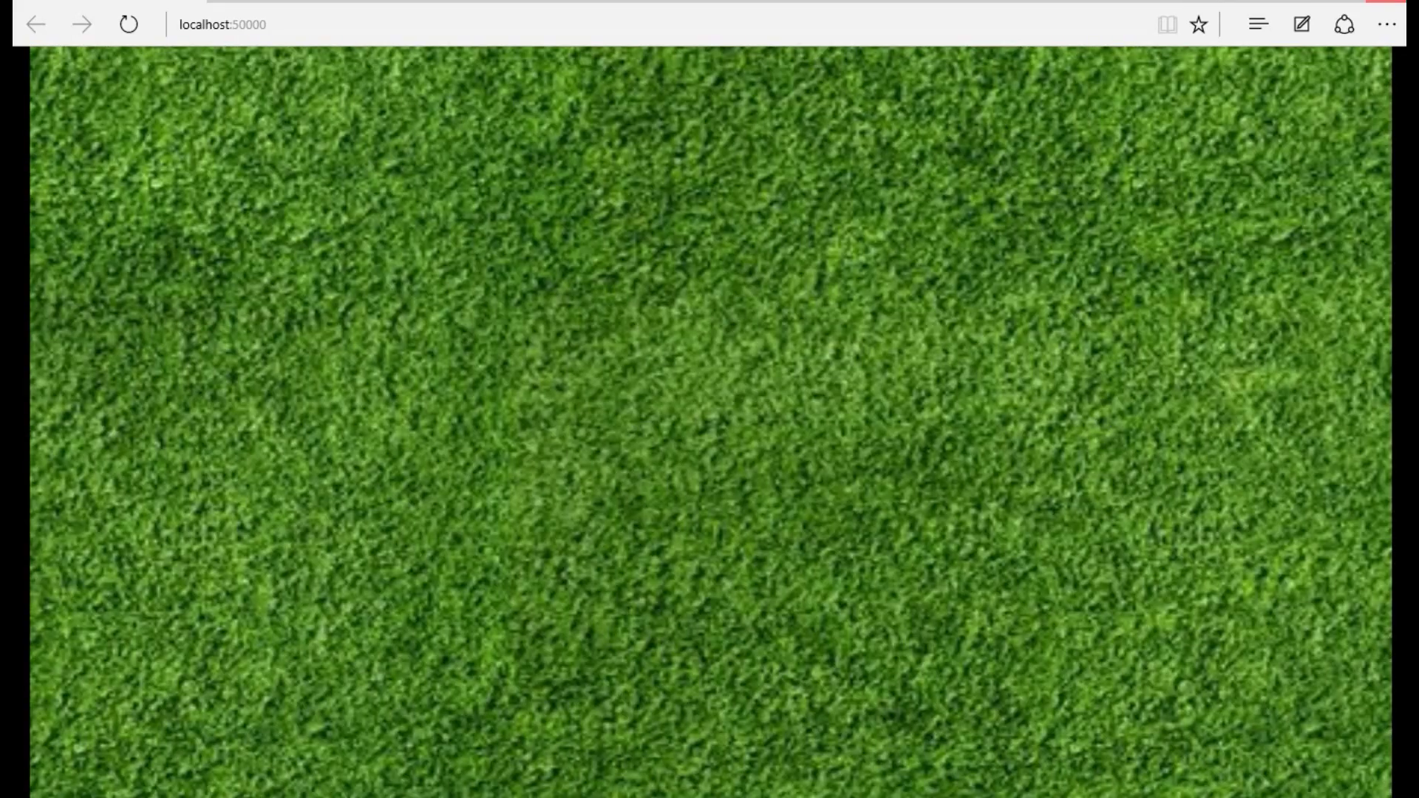
# Set the impulse of bola's Apply impulse at angle action to 0.5 and test the kick in a preview.
pyautogui.hotkey('alt', 'Tab')
pyautogui.doubleClick(780, 479)
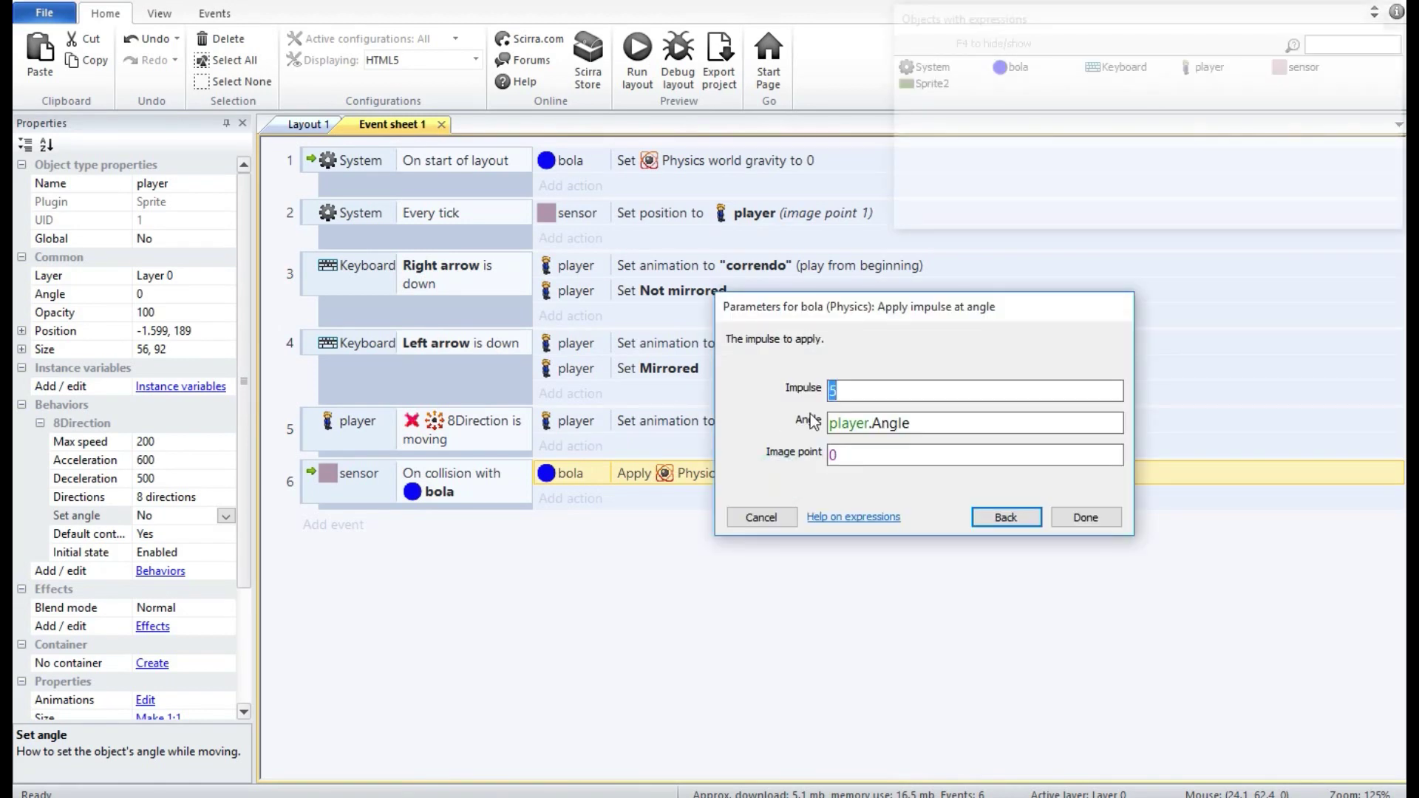
pyautogui.click(1067, 522)
pyautogui.click(647, 53)
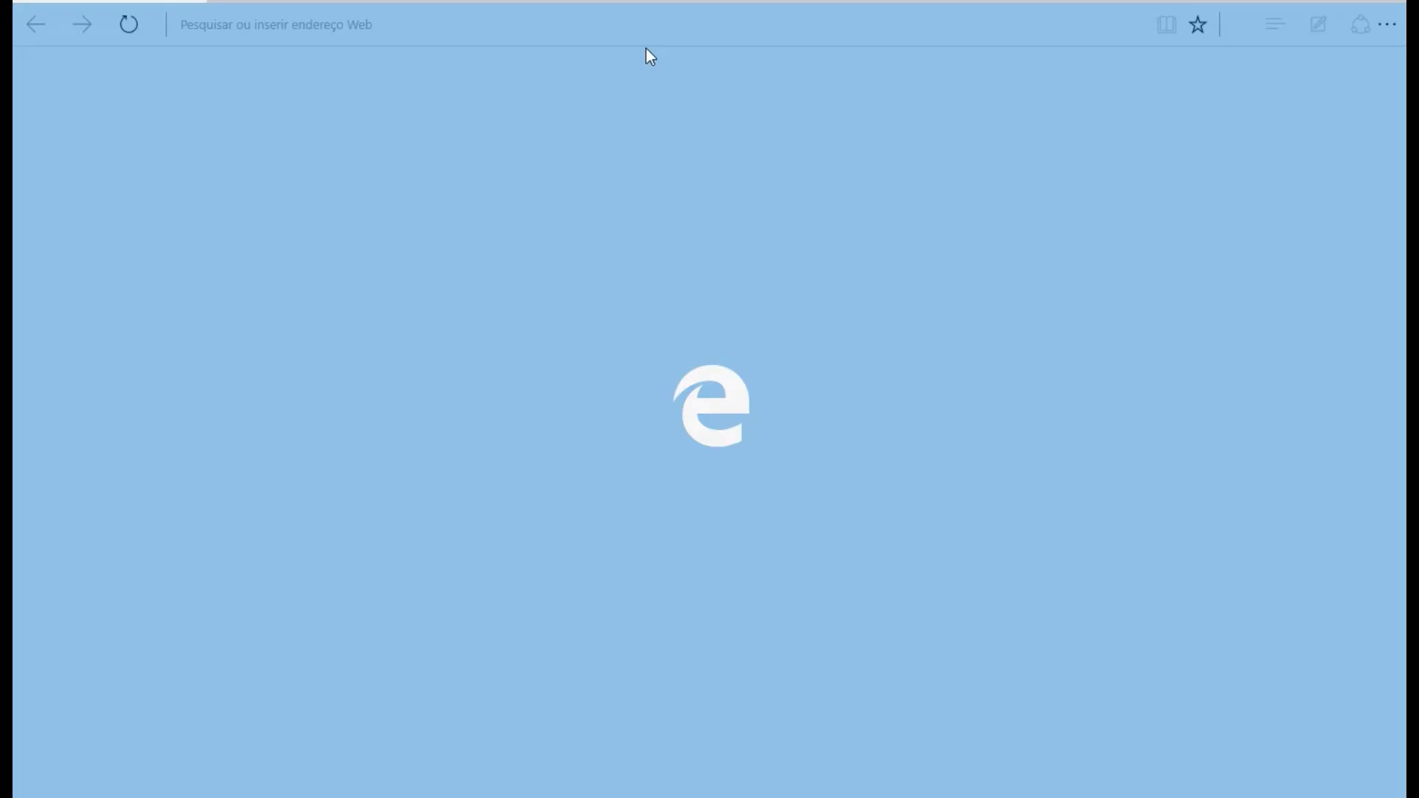
pyautogui.press('Right')
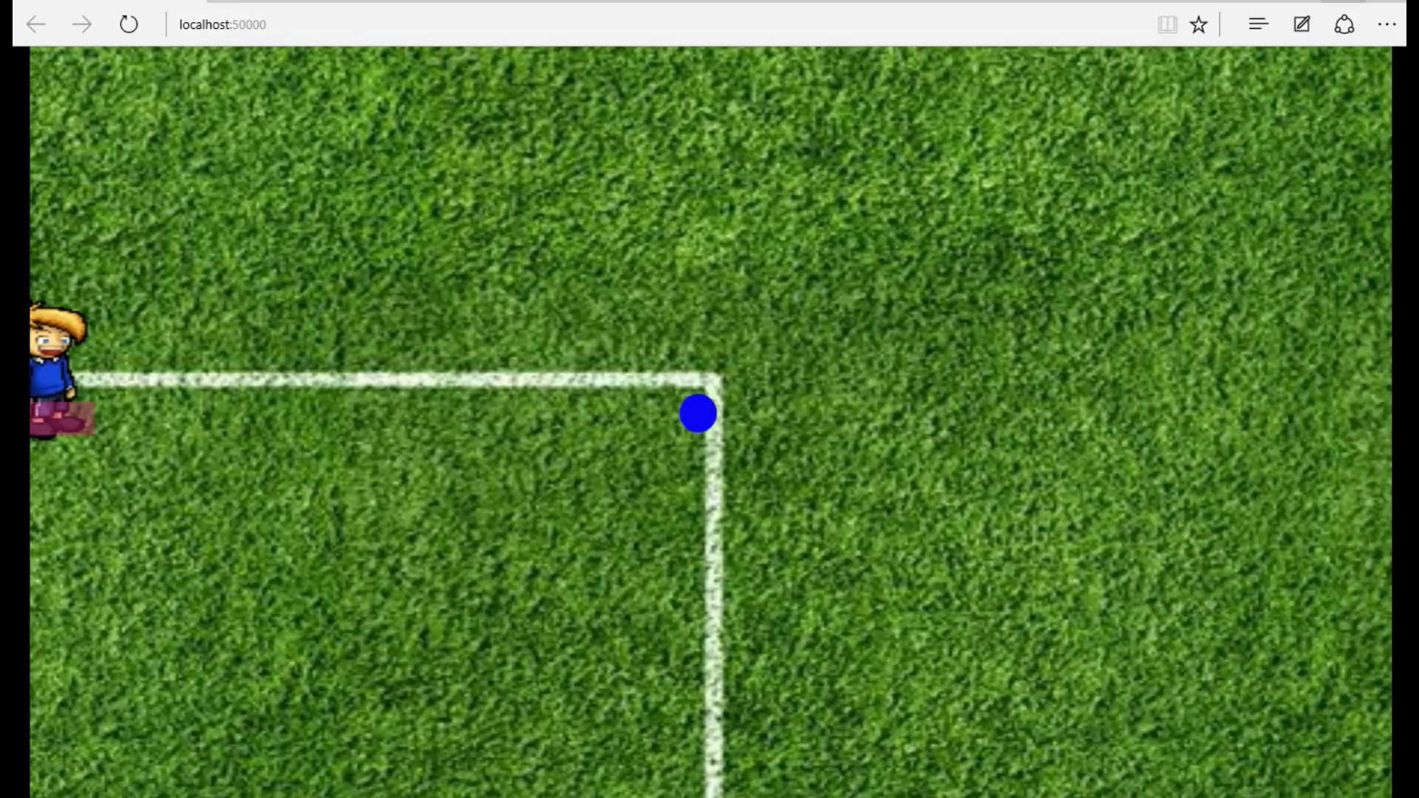
# Set the impulse of bola's Apply impulse at angle action to 1 in the sensor collision event.
pyautogui.hotkey('alt', 'Tab')
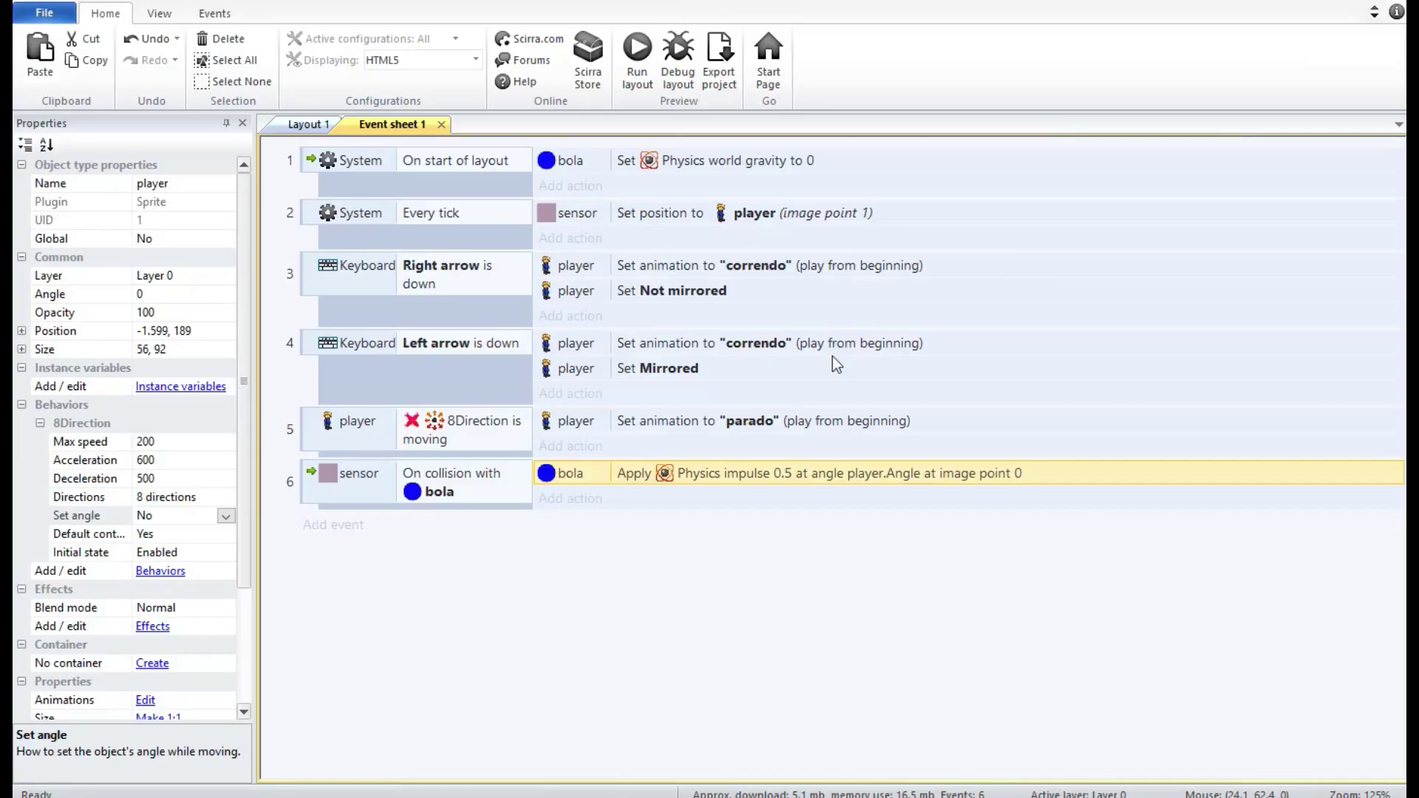
pyautogui.doubleClick(778, 472)
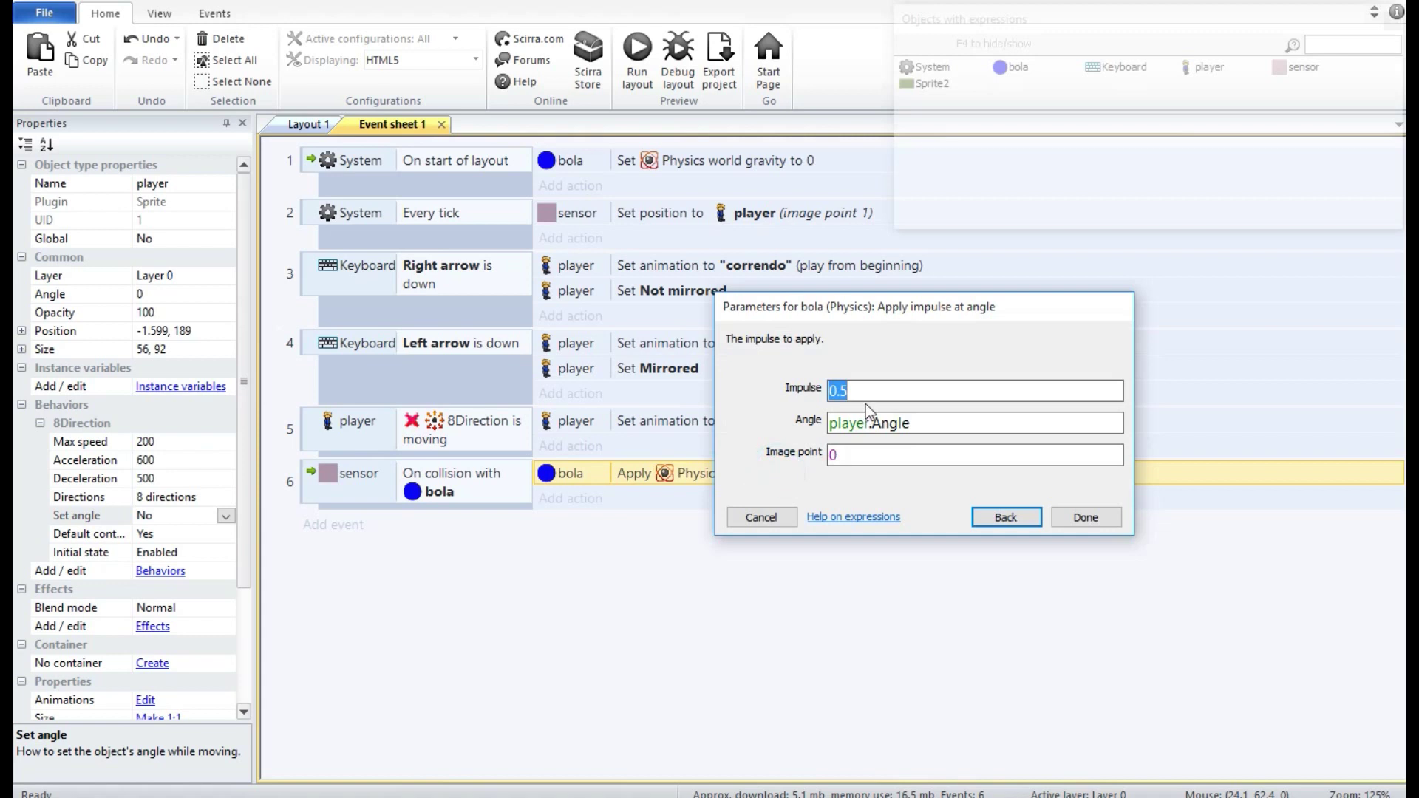
pyautogui.click(1085, 517)
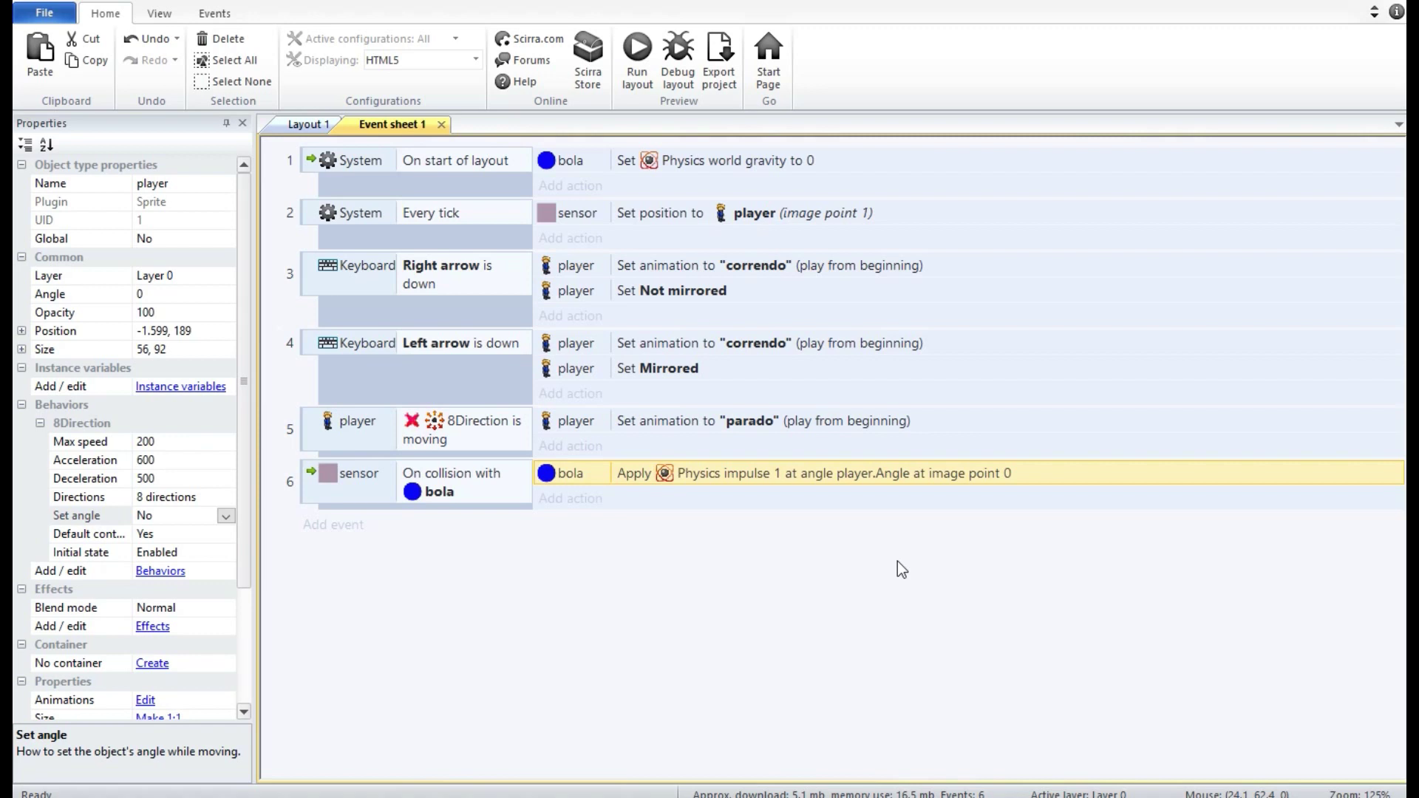
# Add a System Wait action of 1.0 seconds to the sensor's collision event, after bola's impulse action.
pyautogui.click(572, 499)
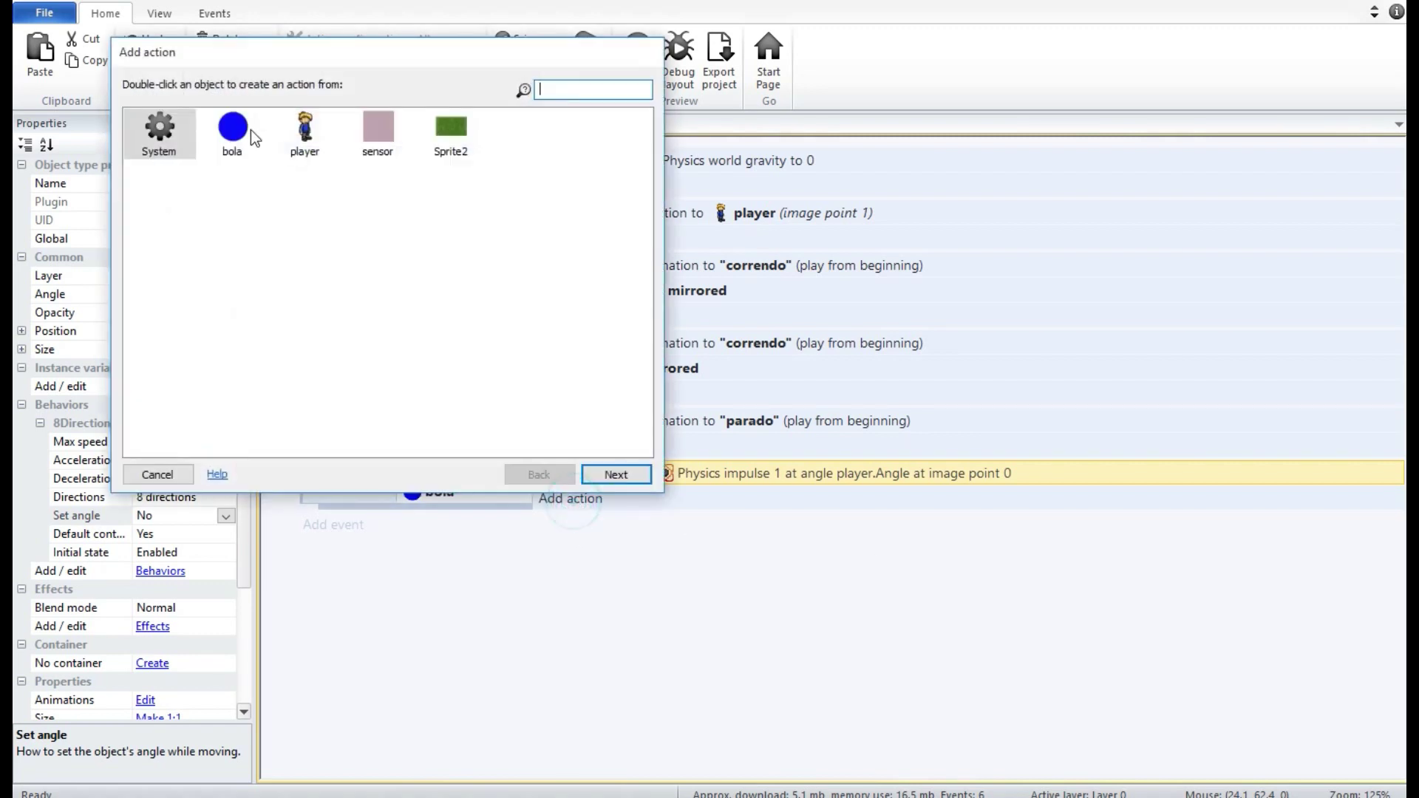
pyautogui.doubleClick(145, 139)
pyautogui.moveTo(645, 222); pyautogui.dragTo(647, 399)
pyautogui.doubleClick(354, 414)
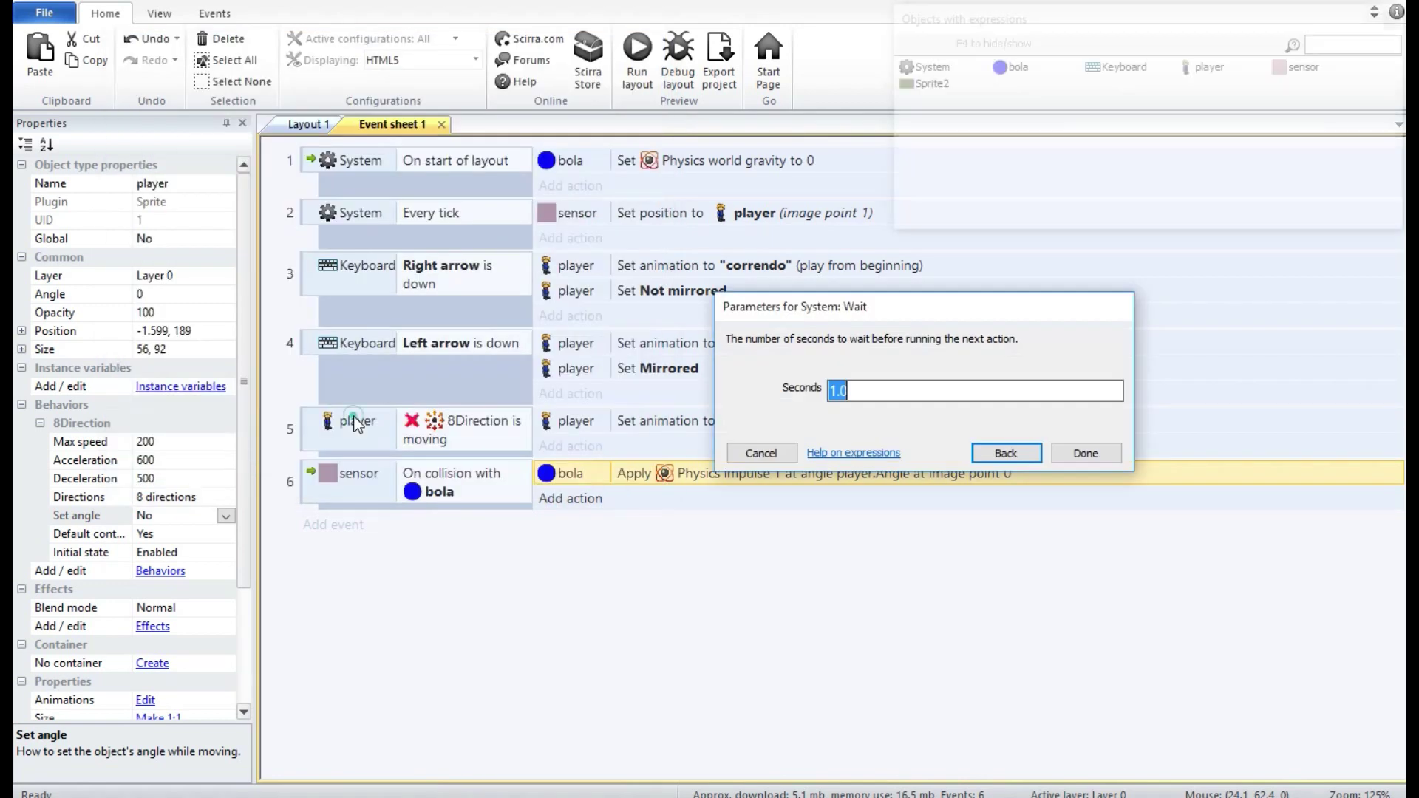
pyautogui.click(1120, 456)
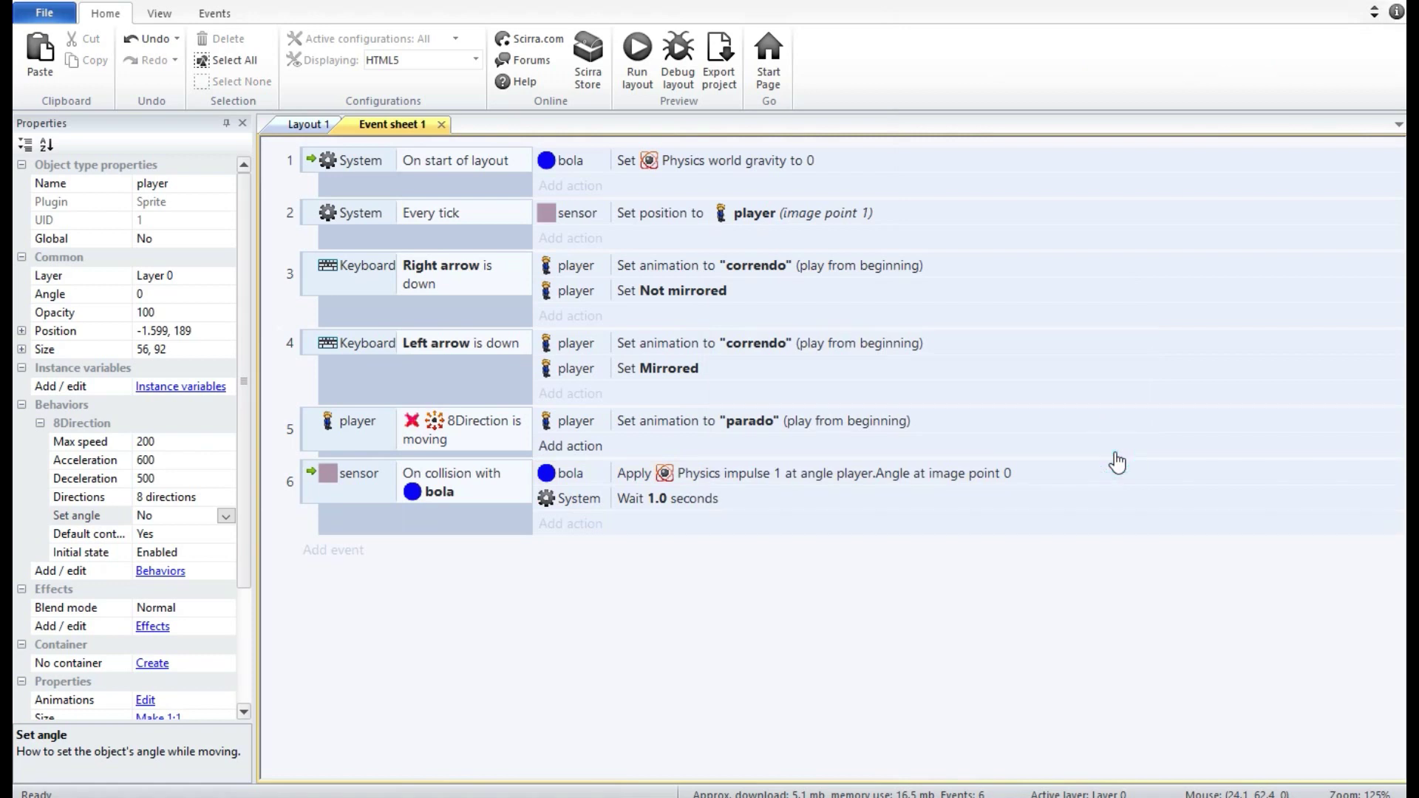
# Duplicate bola's Apply impulse at angle action after the Wait action and set the copy's impulse to -1.
pyautogui.doubleClick(923, 482)
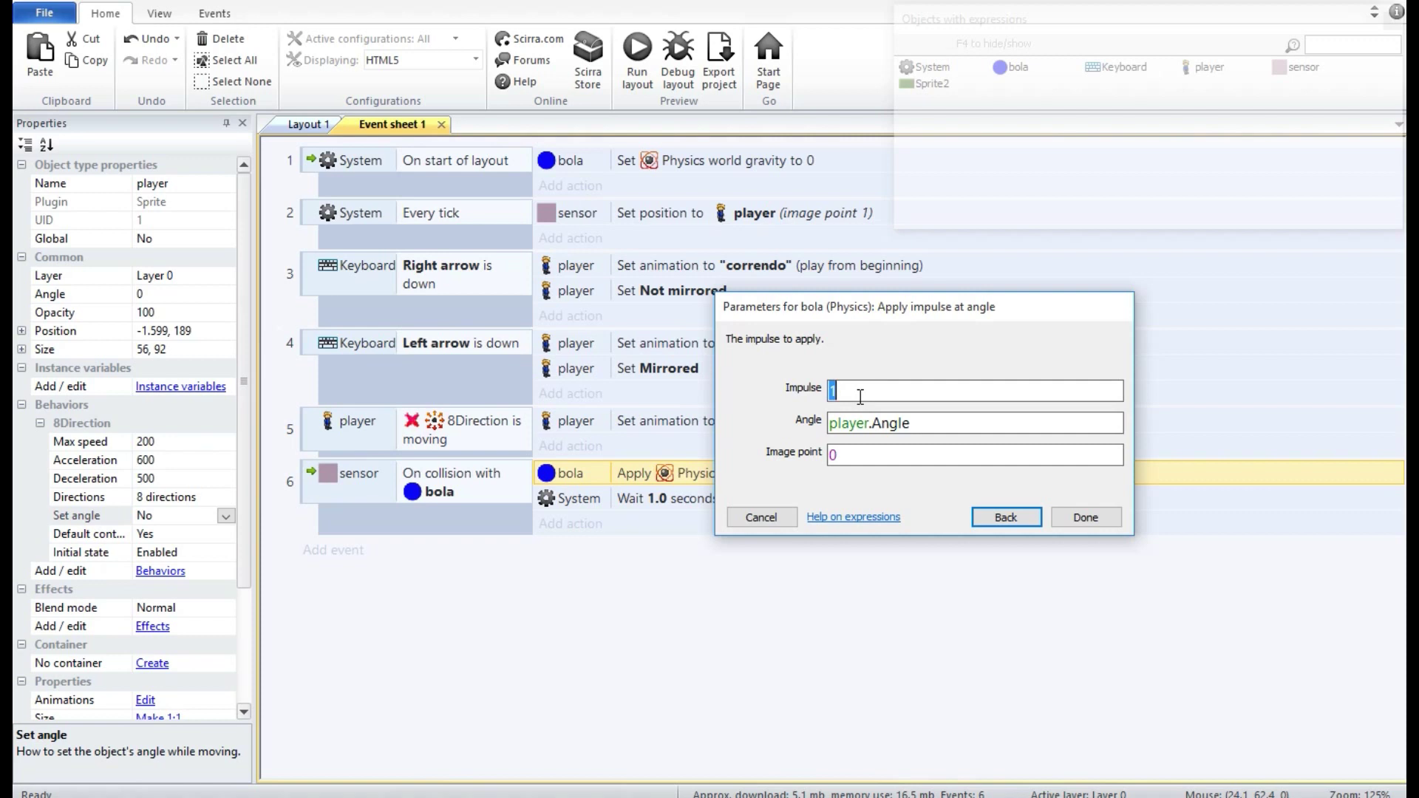
pyautogui.click(761, 516)
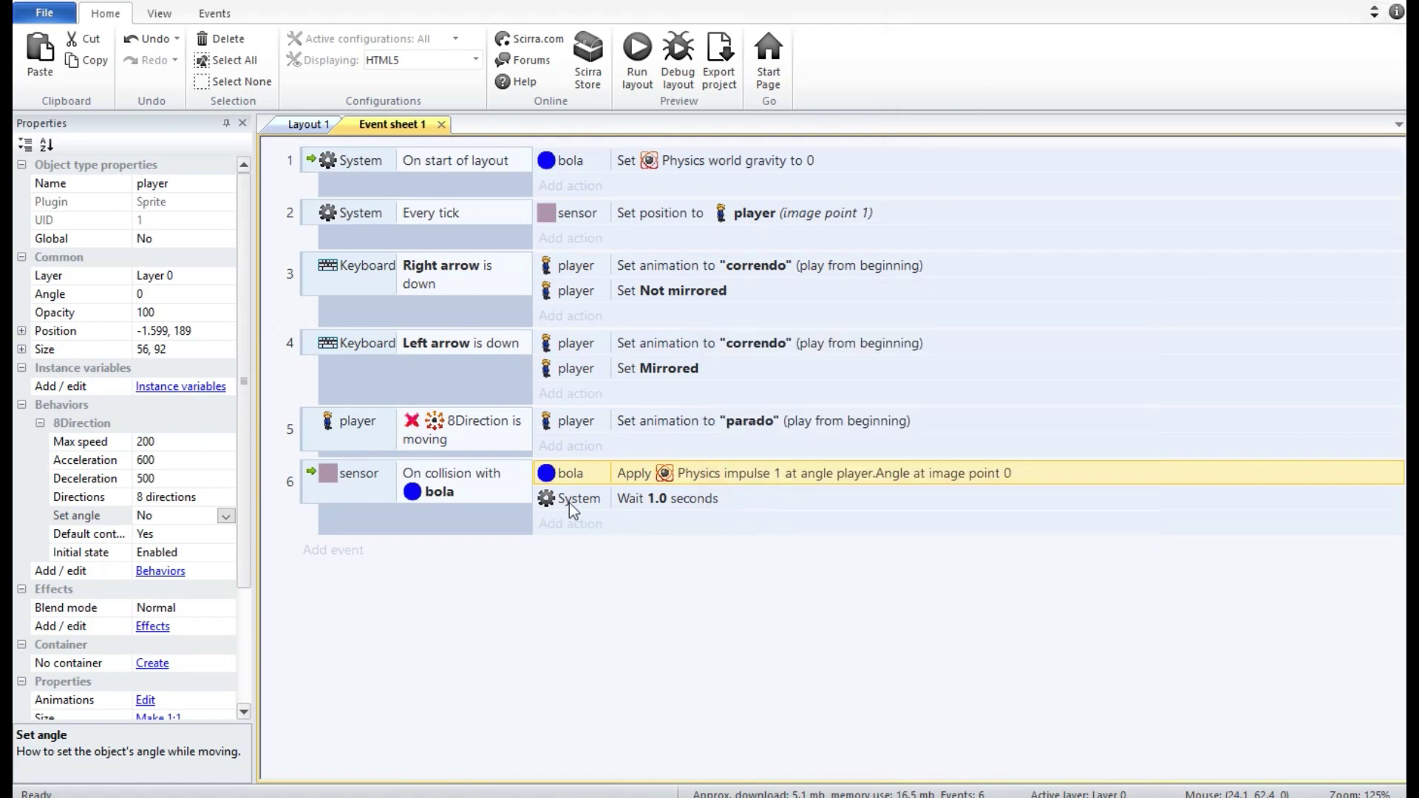
pyautogui.hotkey('ctrl', 'v')
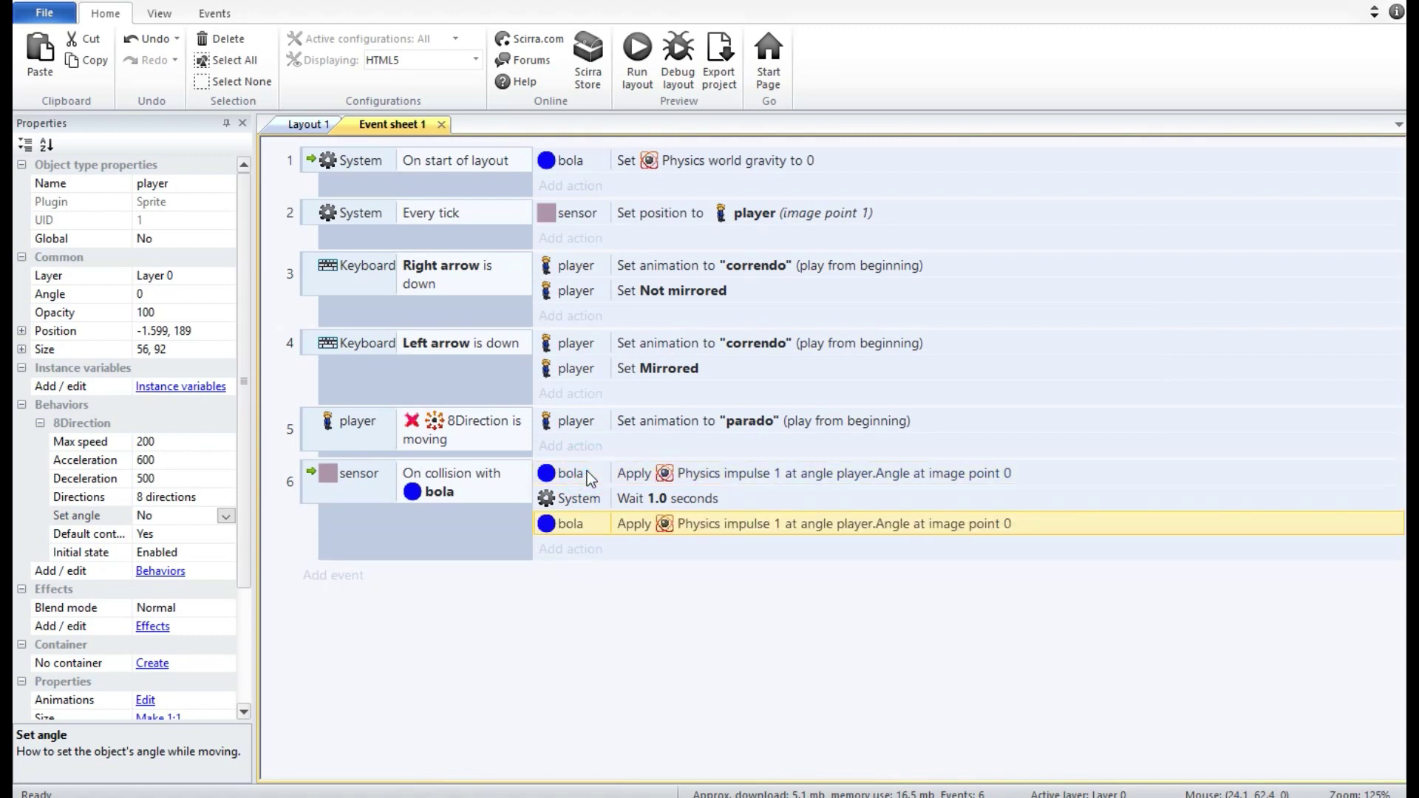
pyautogui.doubleClick(735, 527)
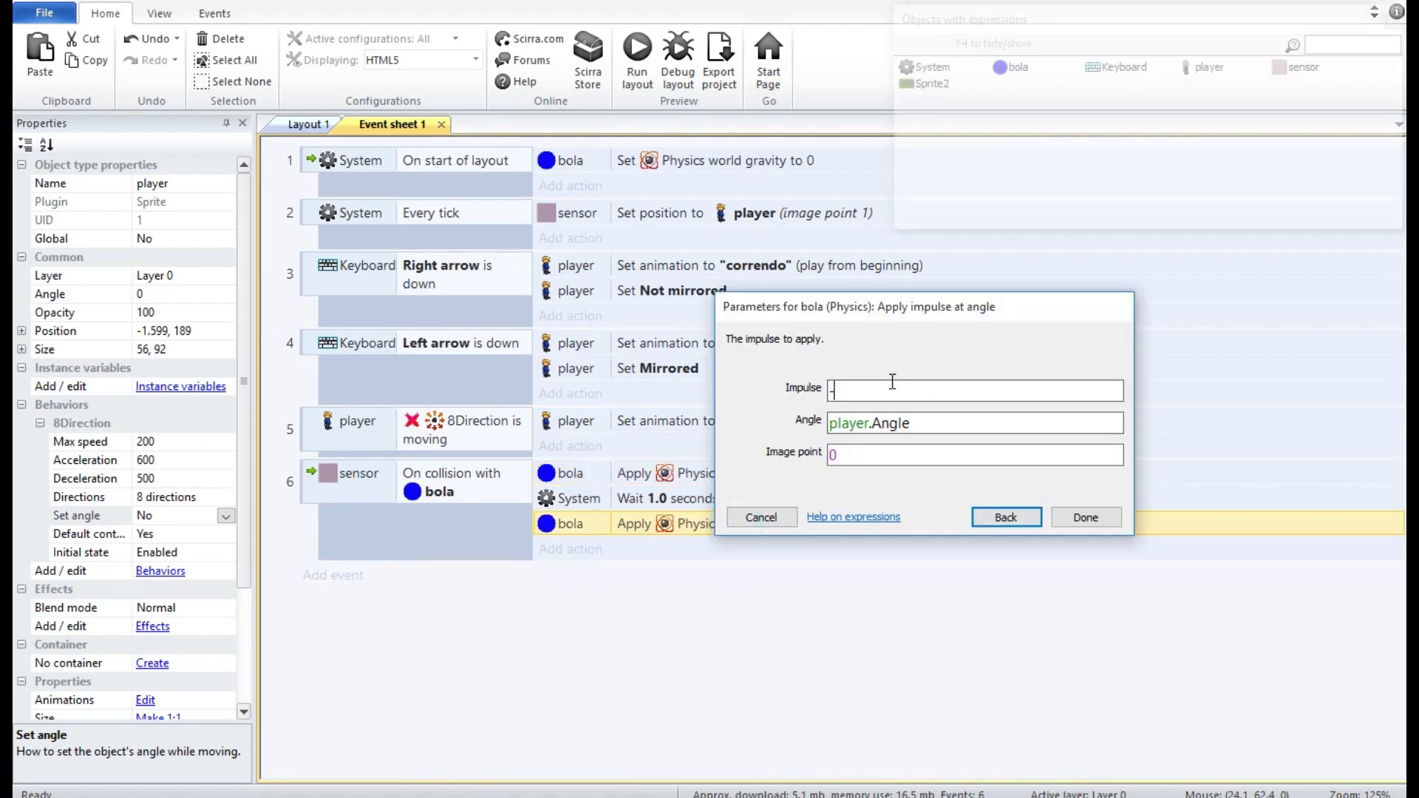
pyautogui.write('-1')
pyautogui.click(1108, 517)
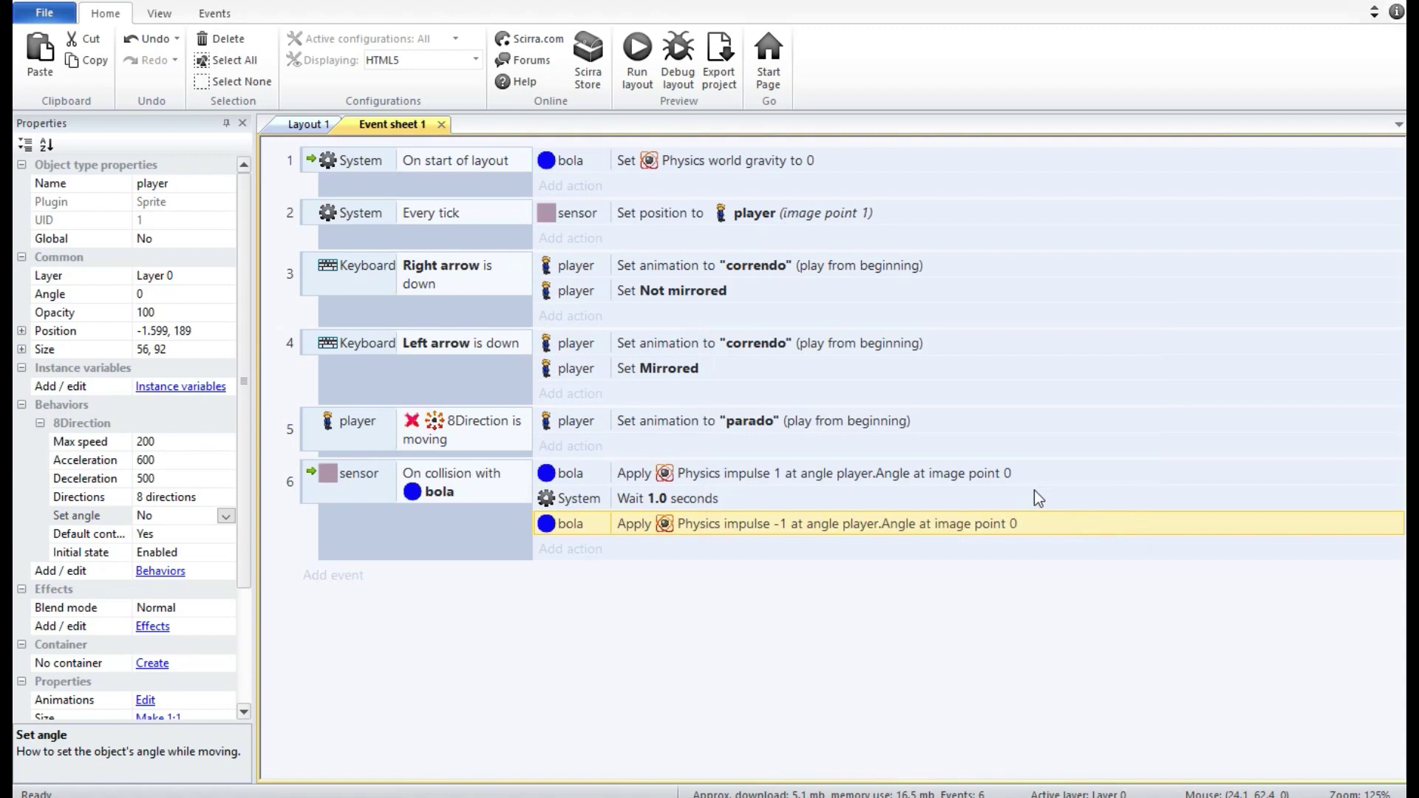
# Preview the layout, move the player across the field to kick the ball, and return to the event sheet.
pyautogui.click(636, 60)
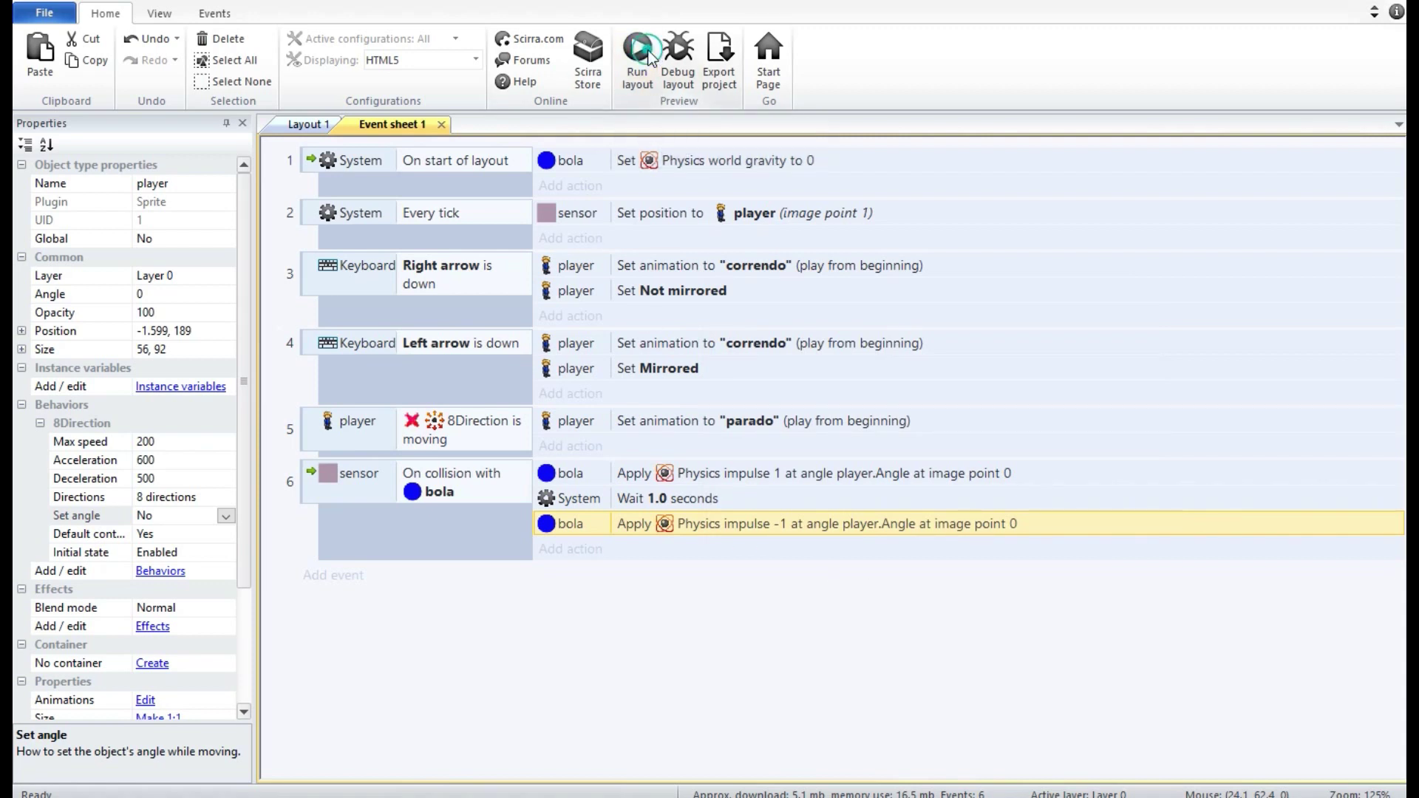
pyautogui.press('Right')
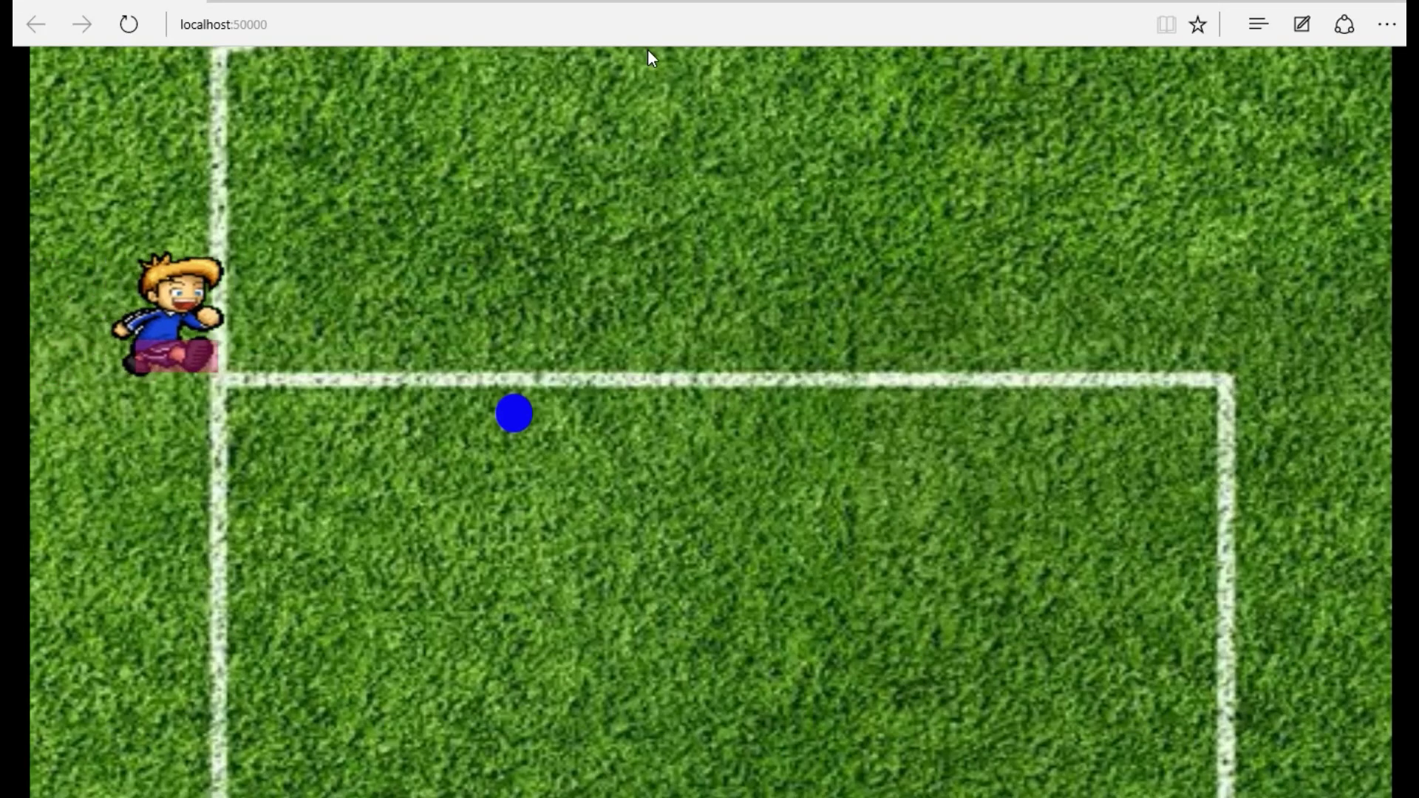
pyautogui.press('Right')
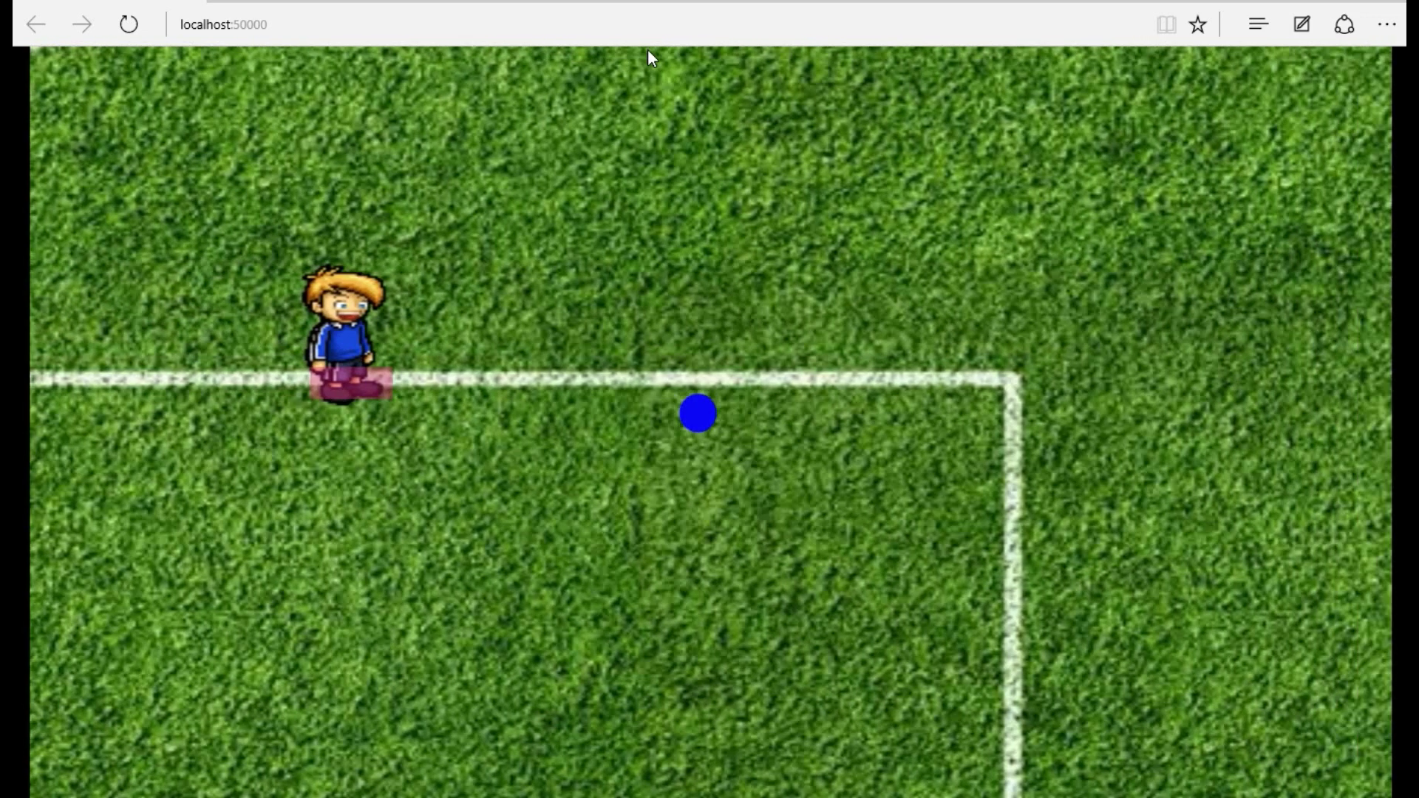
pyautogui.press('Down')
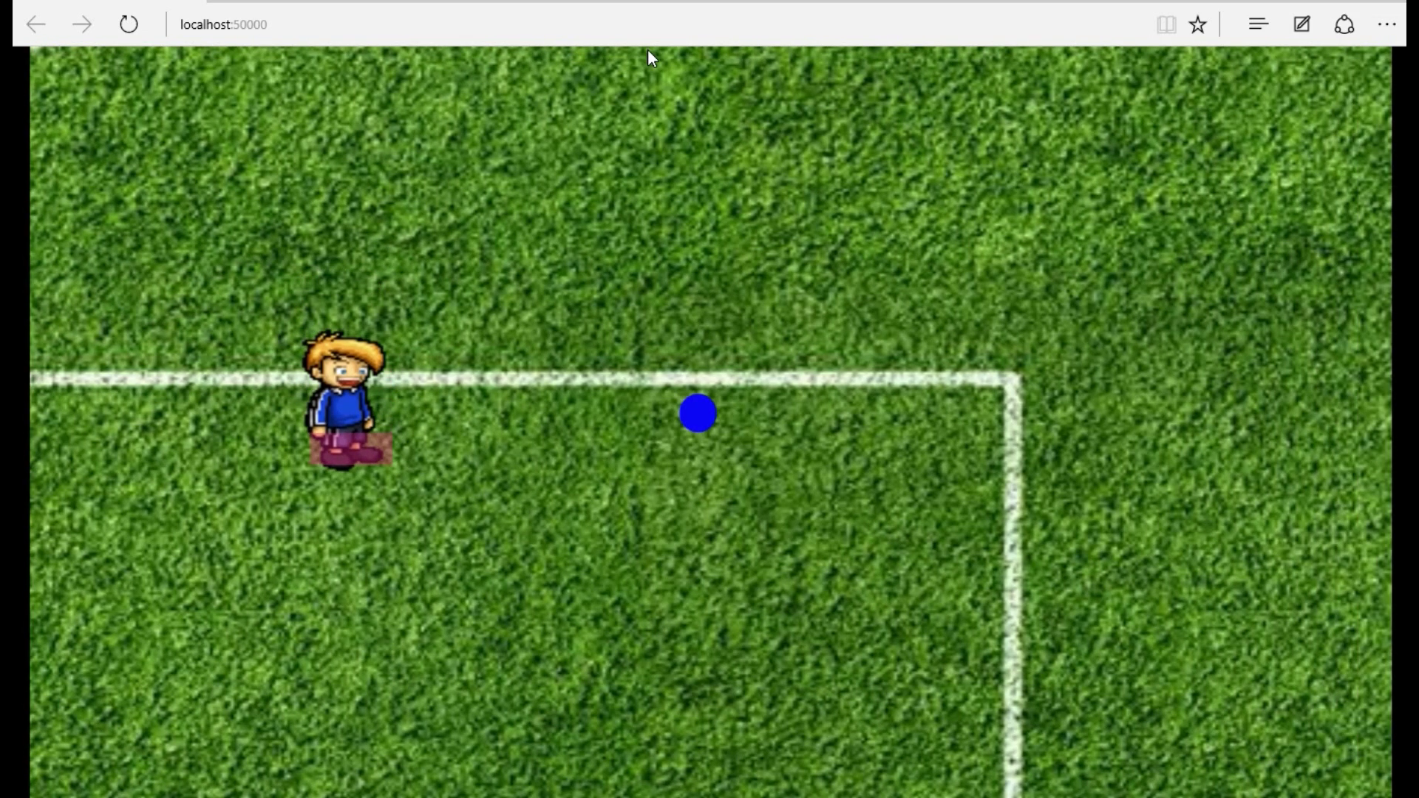
pyautogui.press('Up')
pyautogui.press('Right')
pyautogui.press('Right')
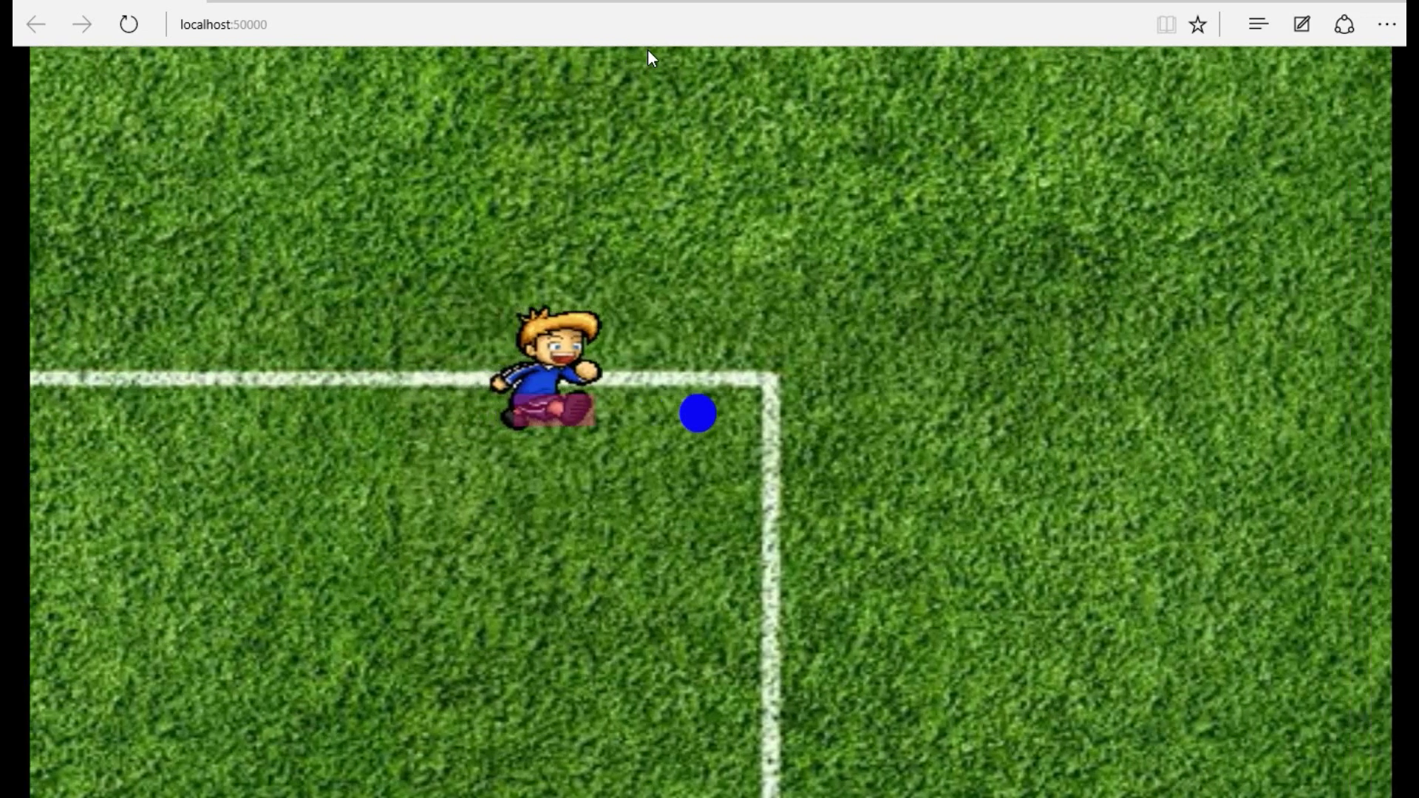
pyautogui.hotkey('alt', 'Tab')
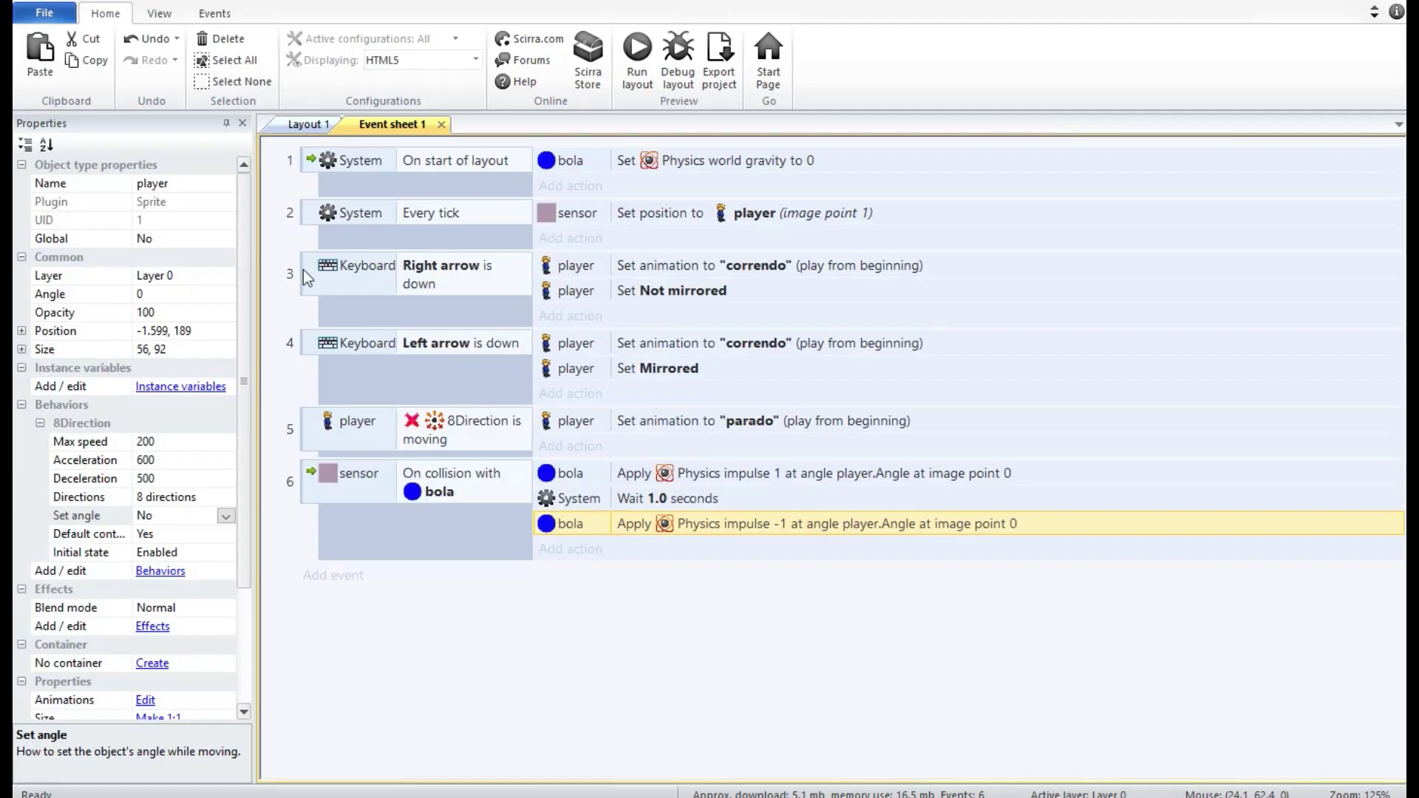
# Set the Initial visibility of the sensor sprite in Layout 1 to Invisible.
pyautogui.click(303, 124)
pyautogui.click(409, 383)
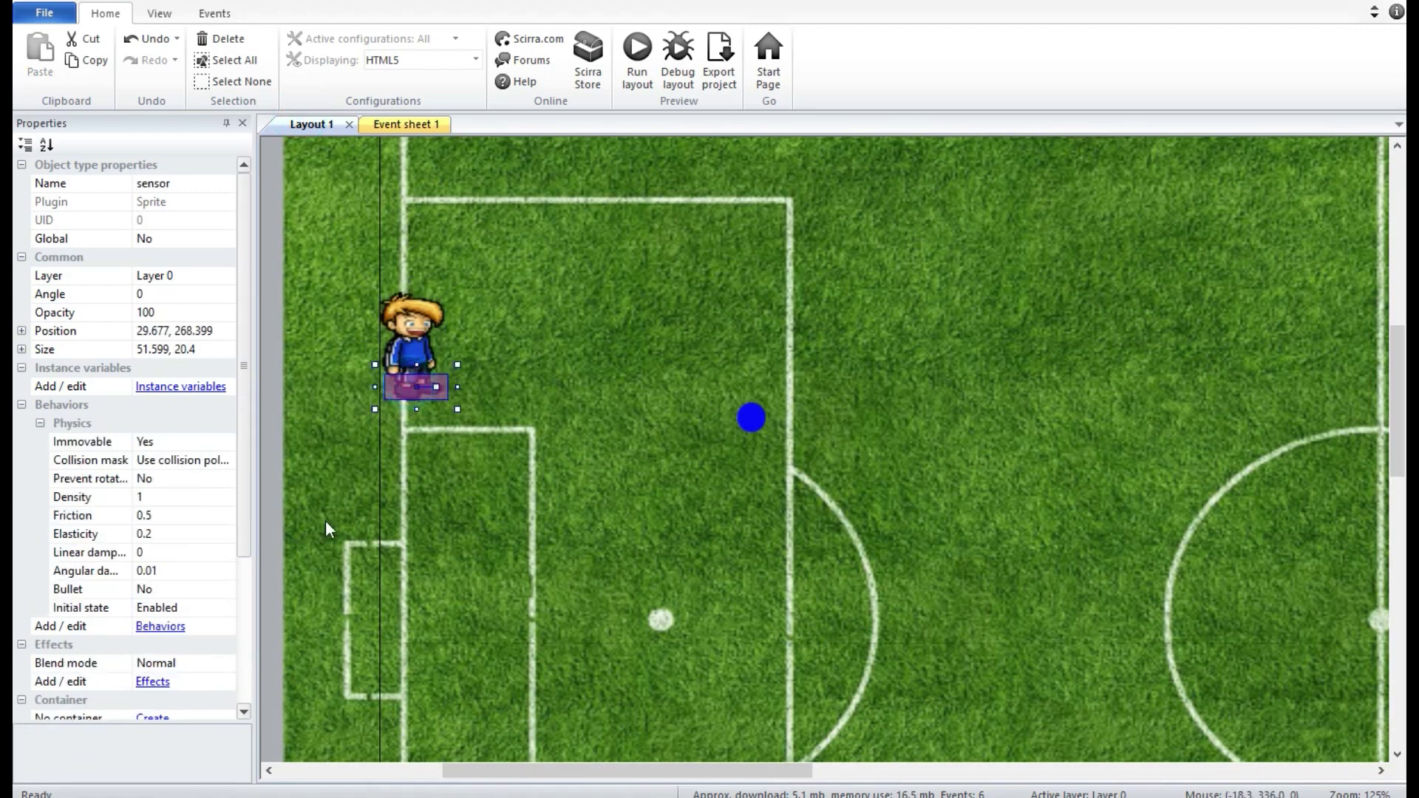
pyautogui.moveTo(246, 539); pyautogui.dragTo(246, 684)
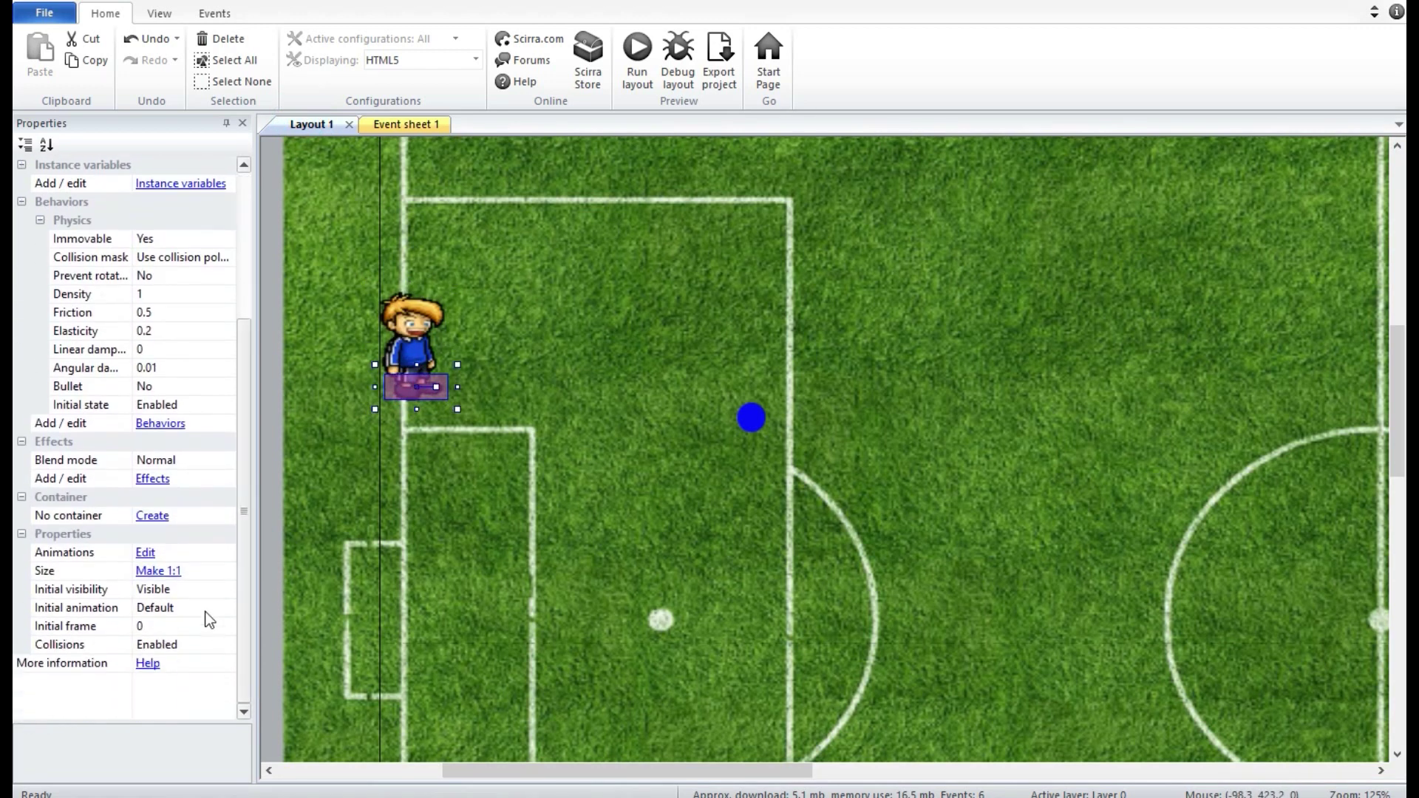
pyautogui.click(206, 586)
pyautogui.click(226, 589)
pyautogui.click(196, 624)
# Preview the layout with the hidden sensor, reload the game once, and close the preview.
pyautogui.click(645, 50)
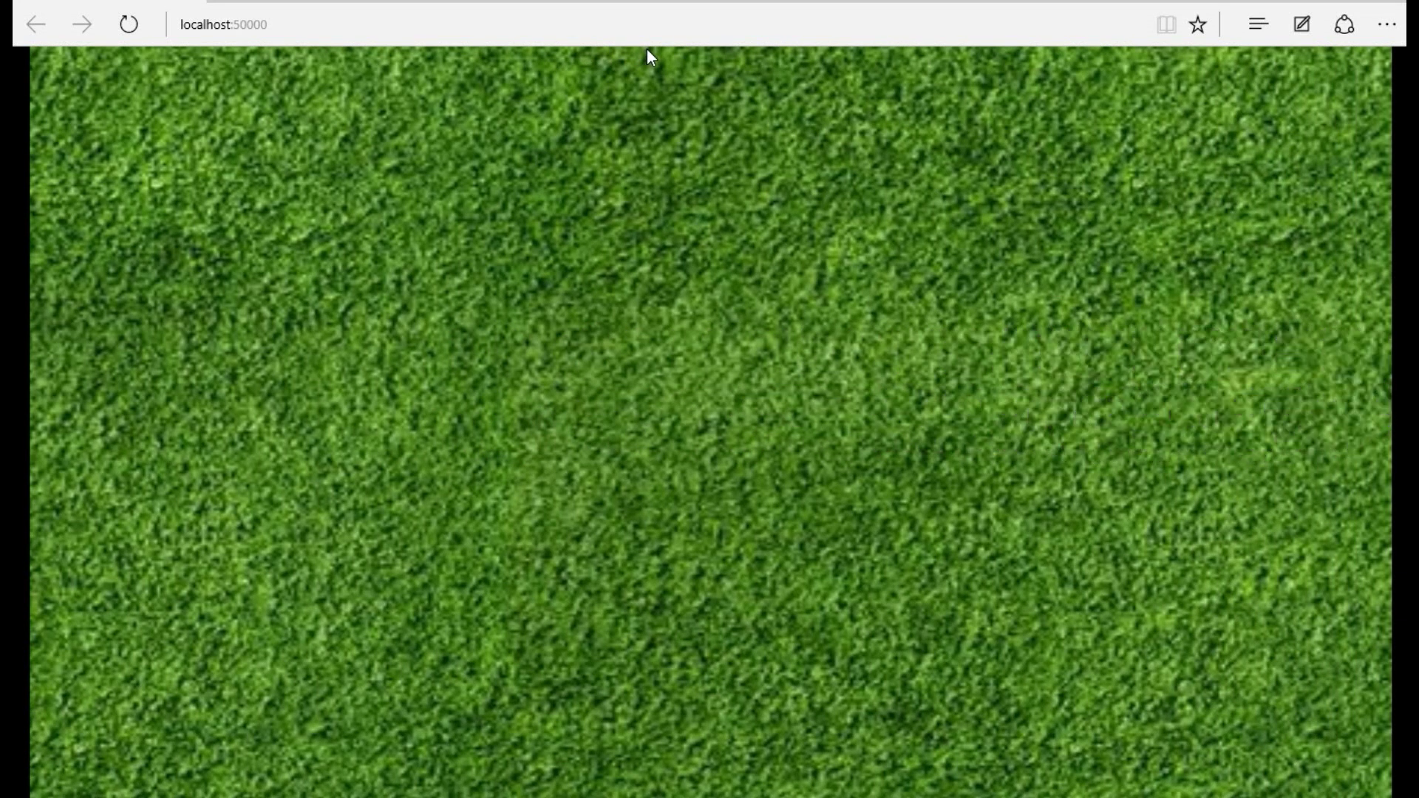
pyautogui.press('F5')
pyautogui.click(1386, 3)
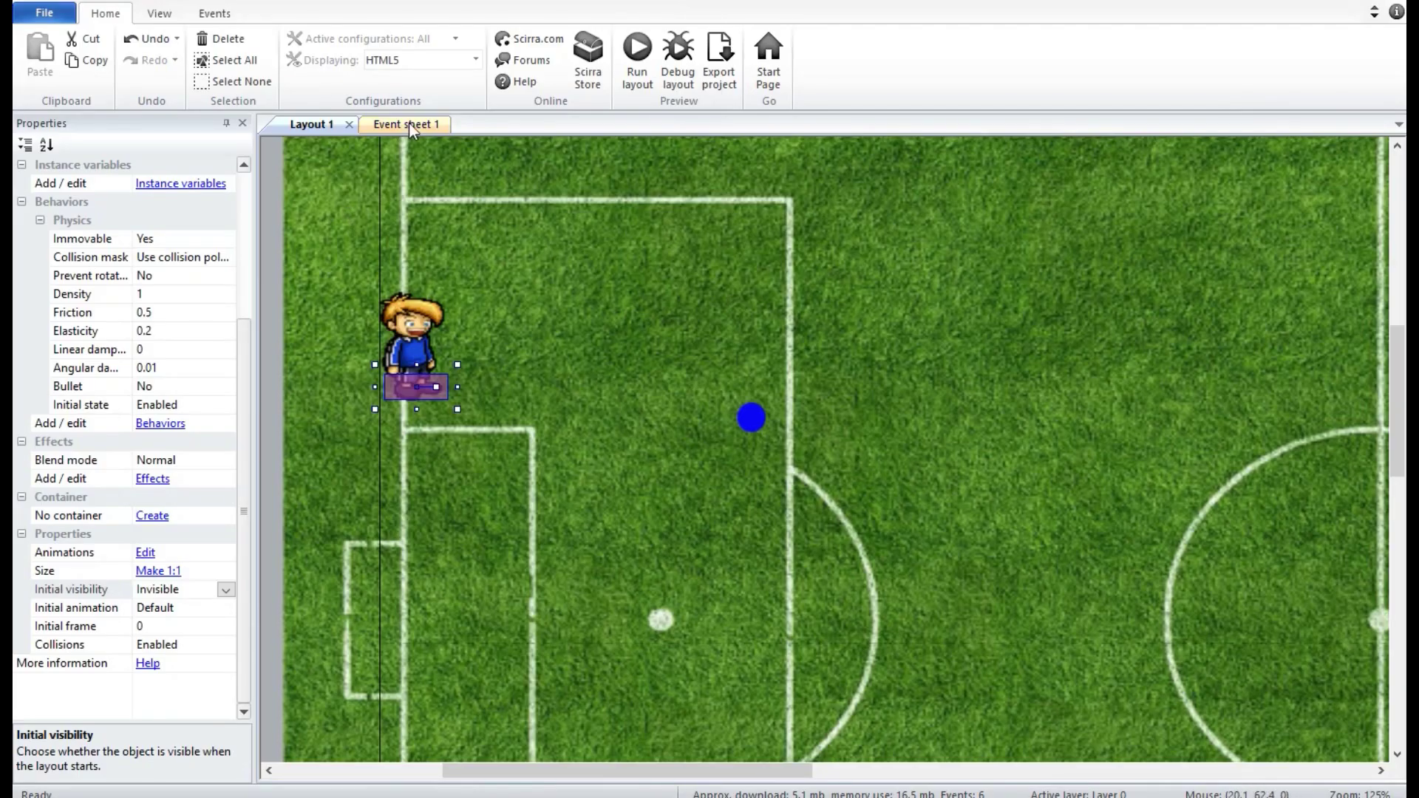
# Add a new event to Event sheet 1 that triggers when sensor collides with bola.
pyautogui.click(410, 123)
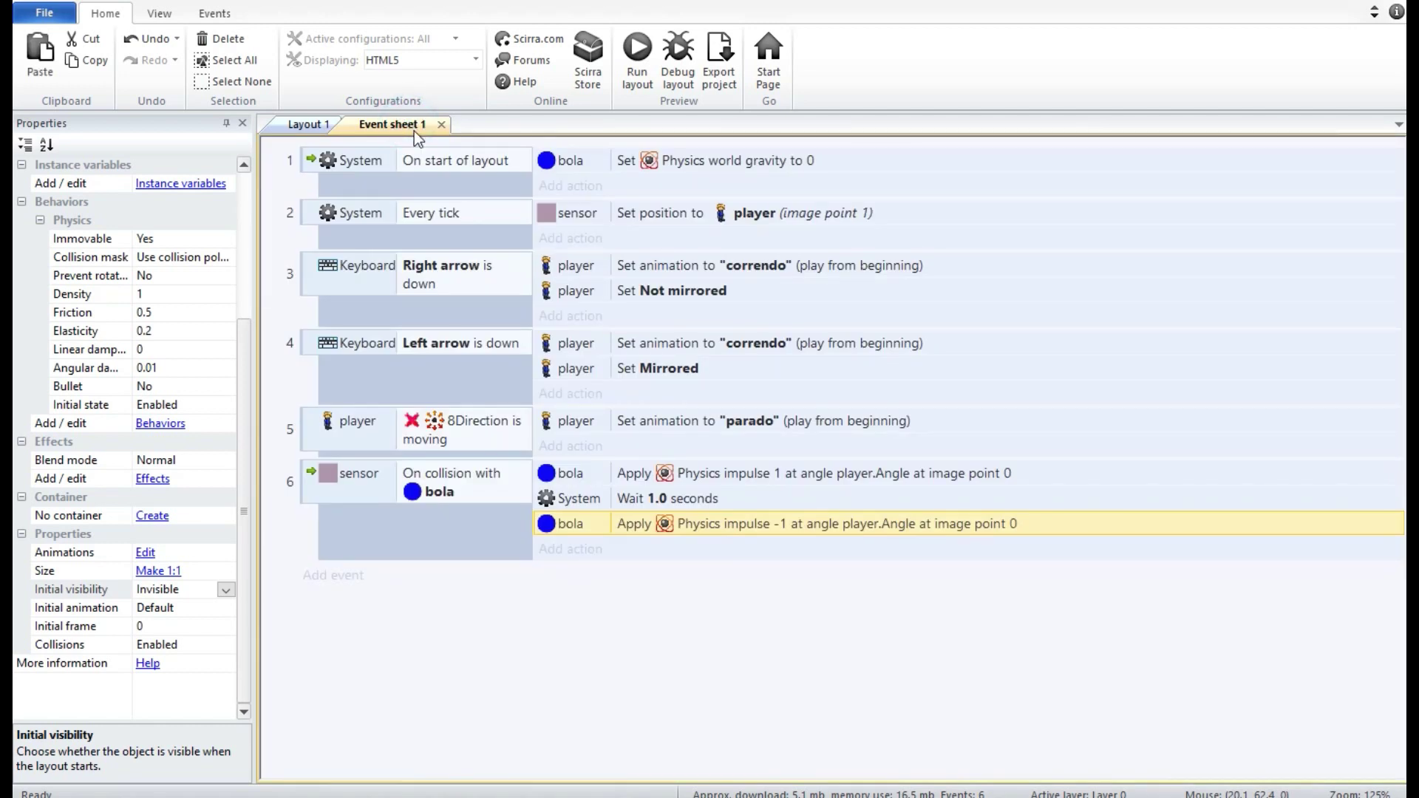
pyautogui.click(335, 576)
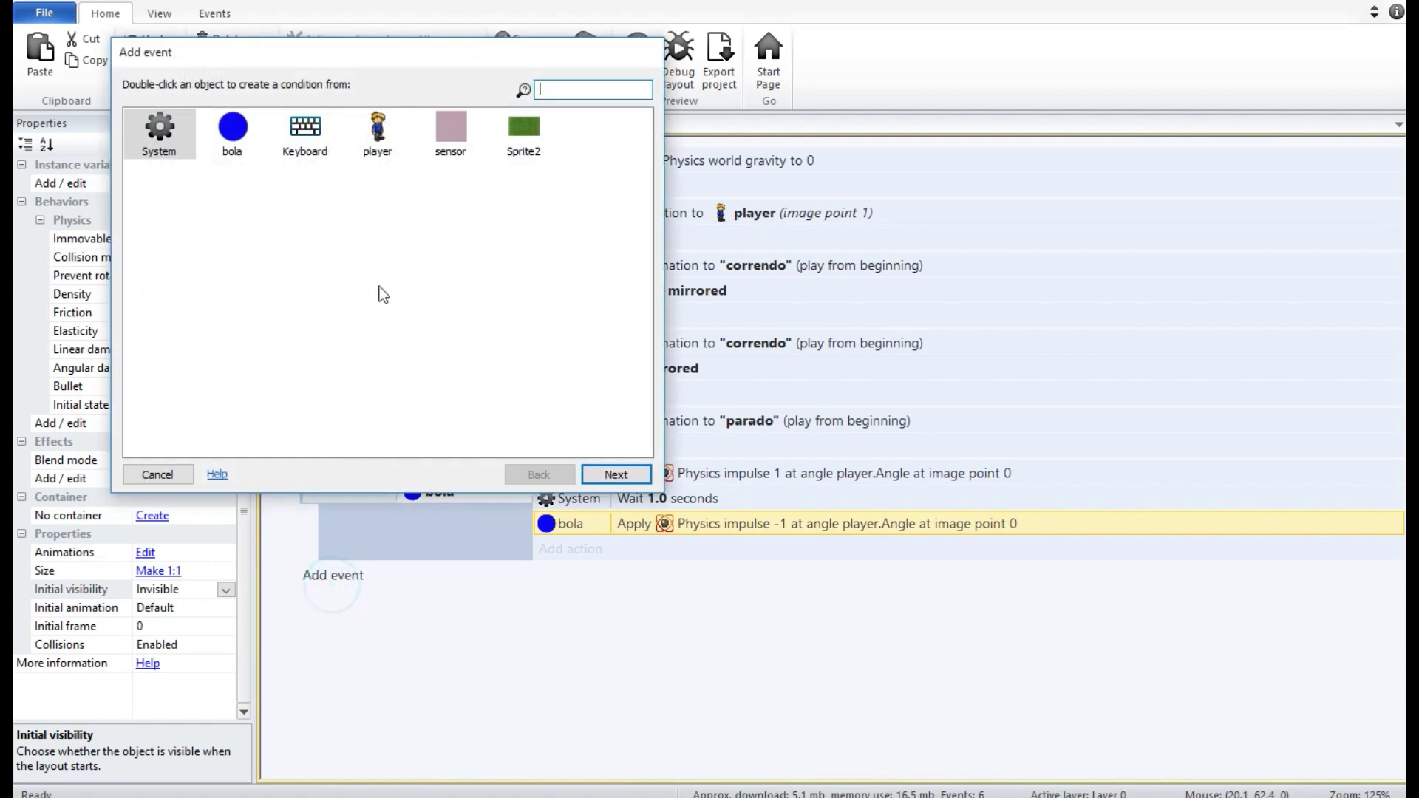
pyautogui.doubleClick(449, 128)
pyautogui.doubleClick(493, 394)
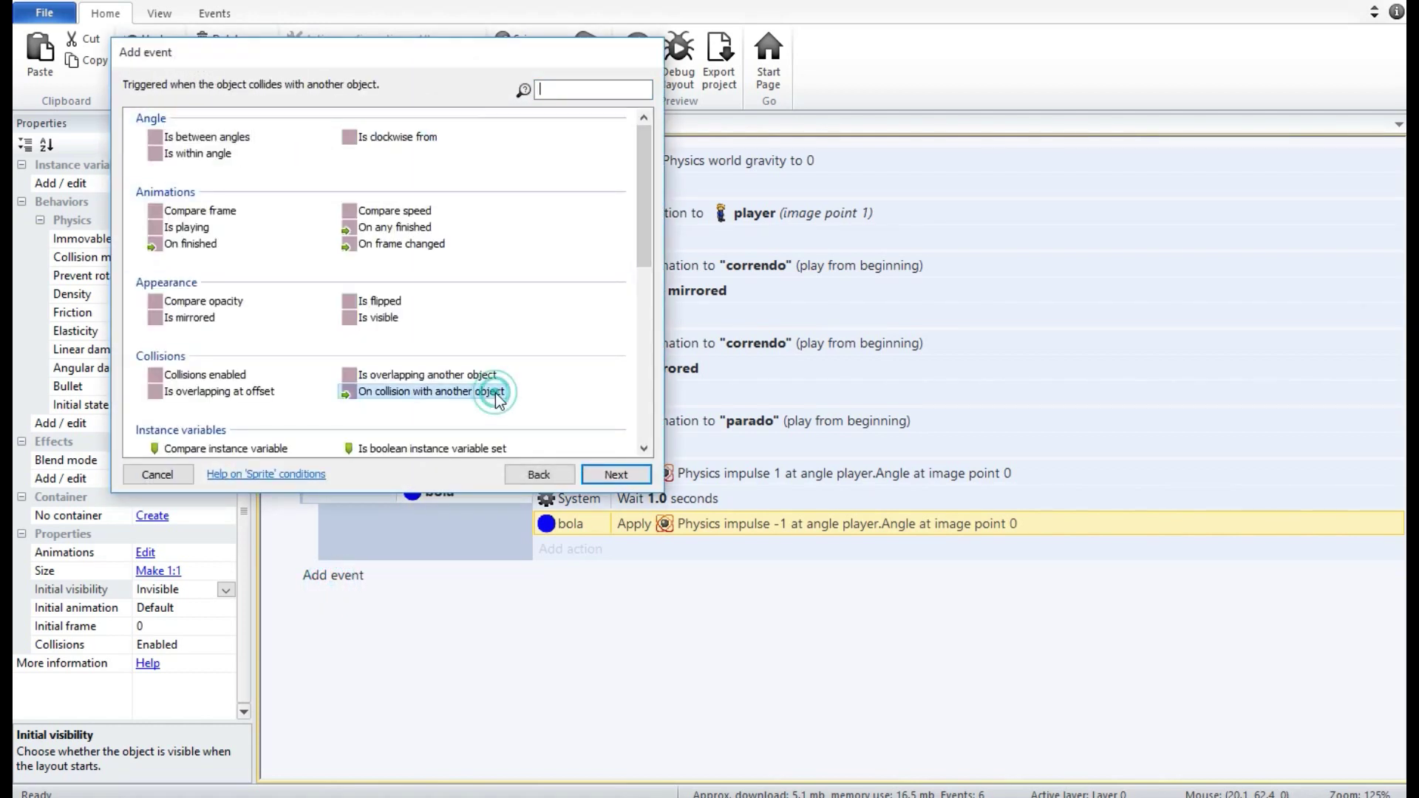
pyautogui.click(895, 392)
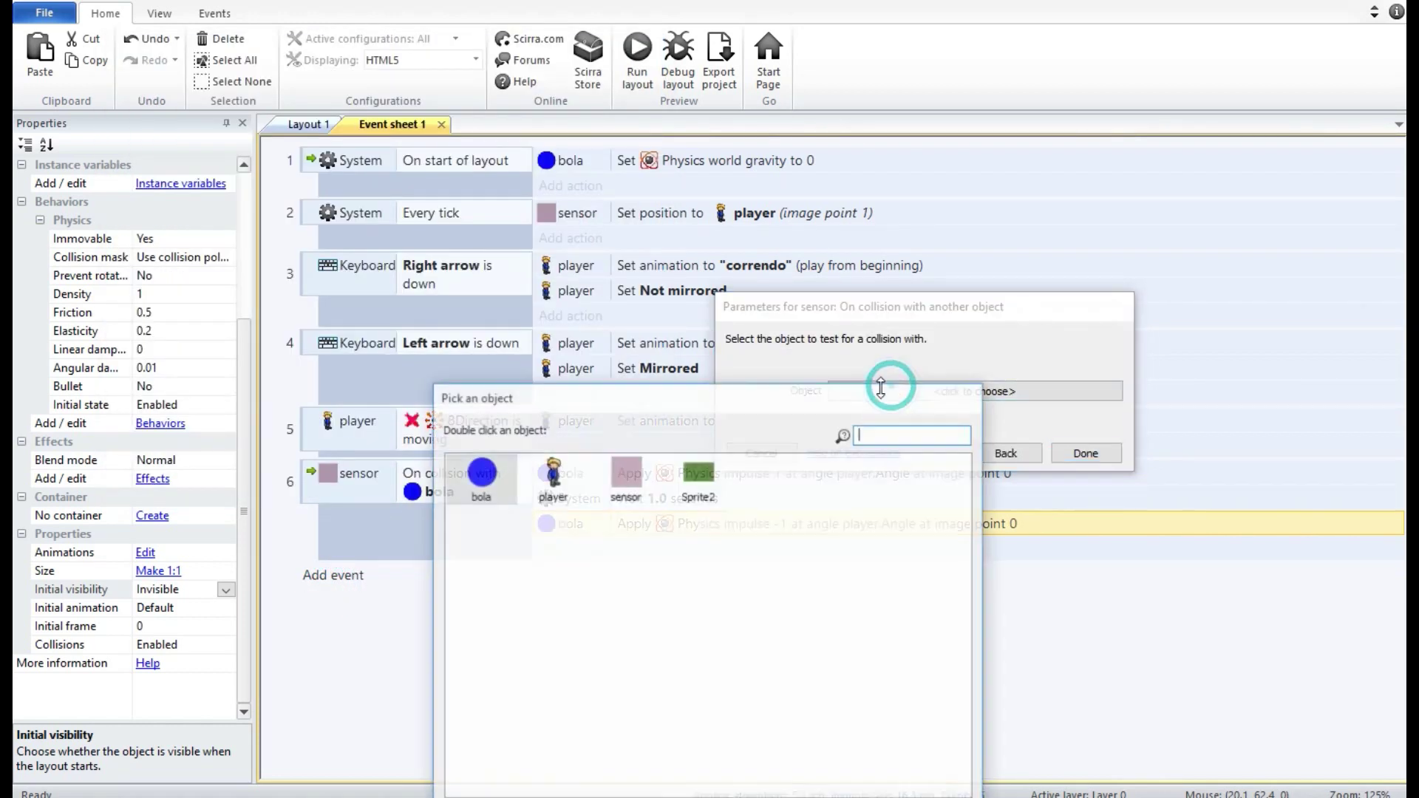
pyautogui.doubleClick(481, 475)
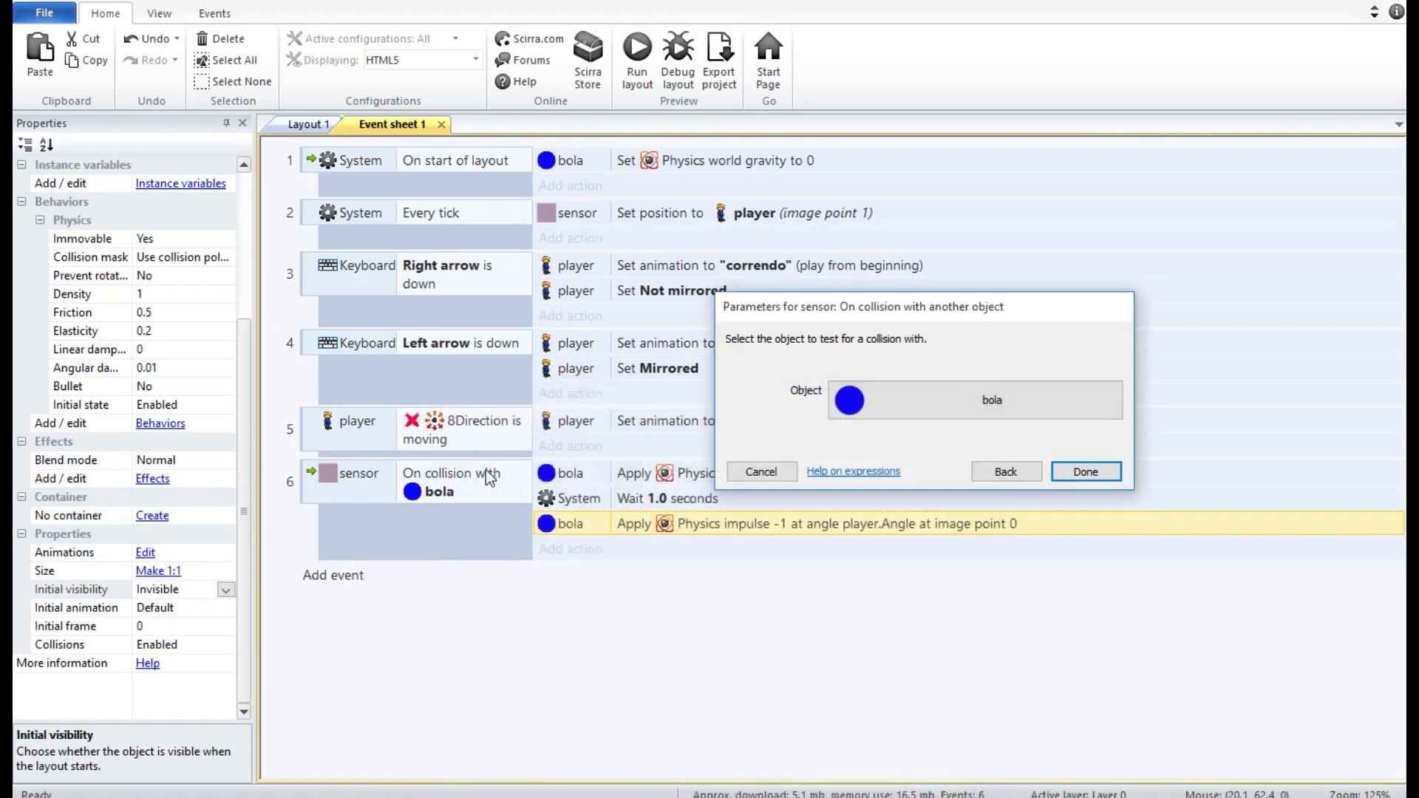
pyautogui.click(1085, 470)
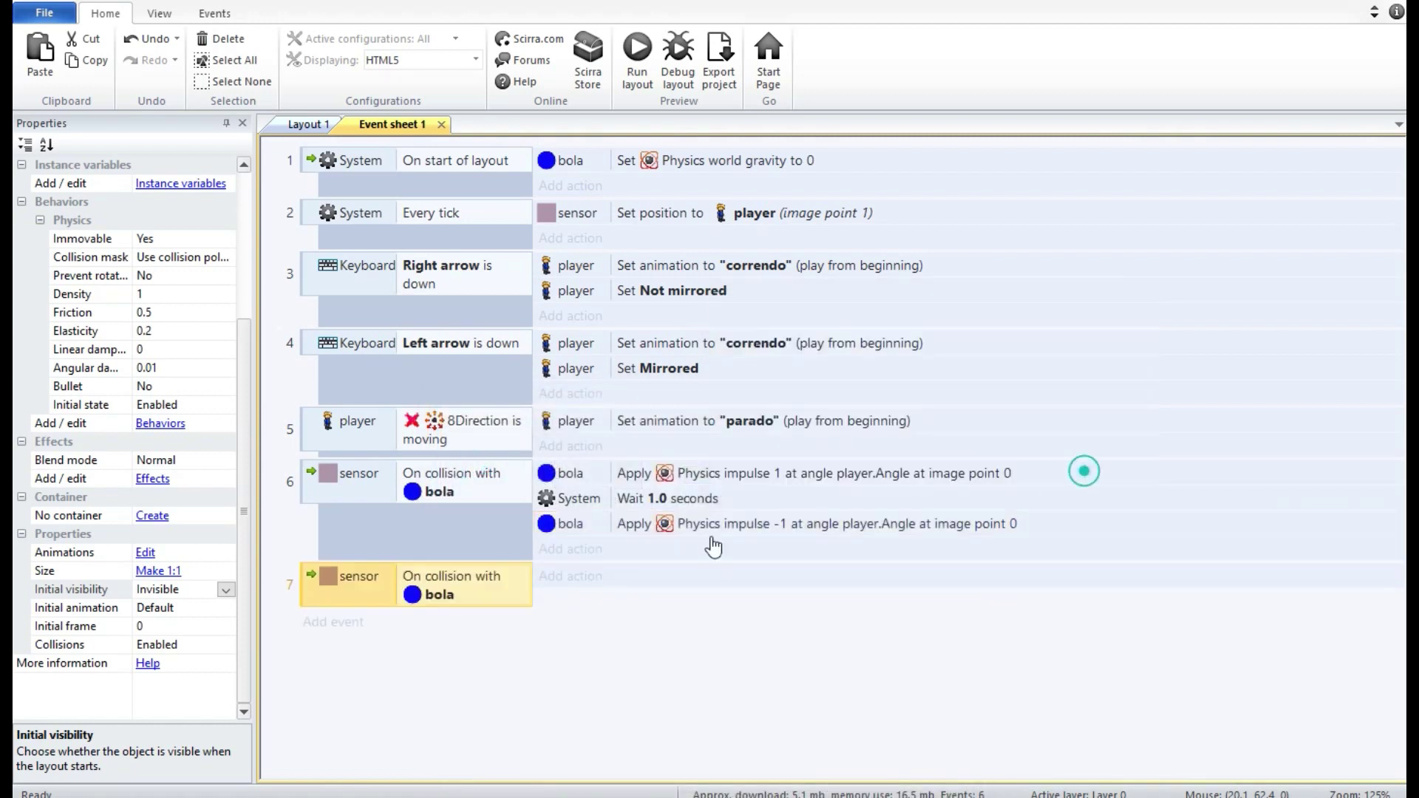
# Add a Keyboard Key is down condition for the A key to the new sensor collision event.
pyautogui.rightClick(312, 602)
pyautogui.moveTo(481, 315)
pyautogui.click(575, 322)
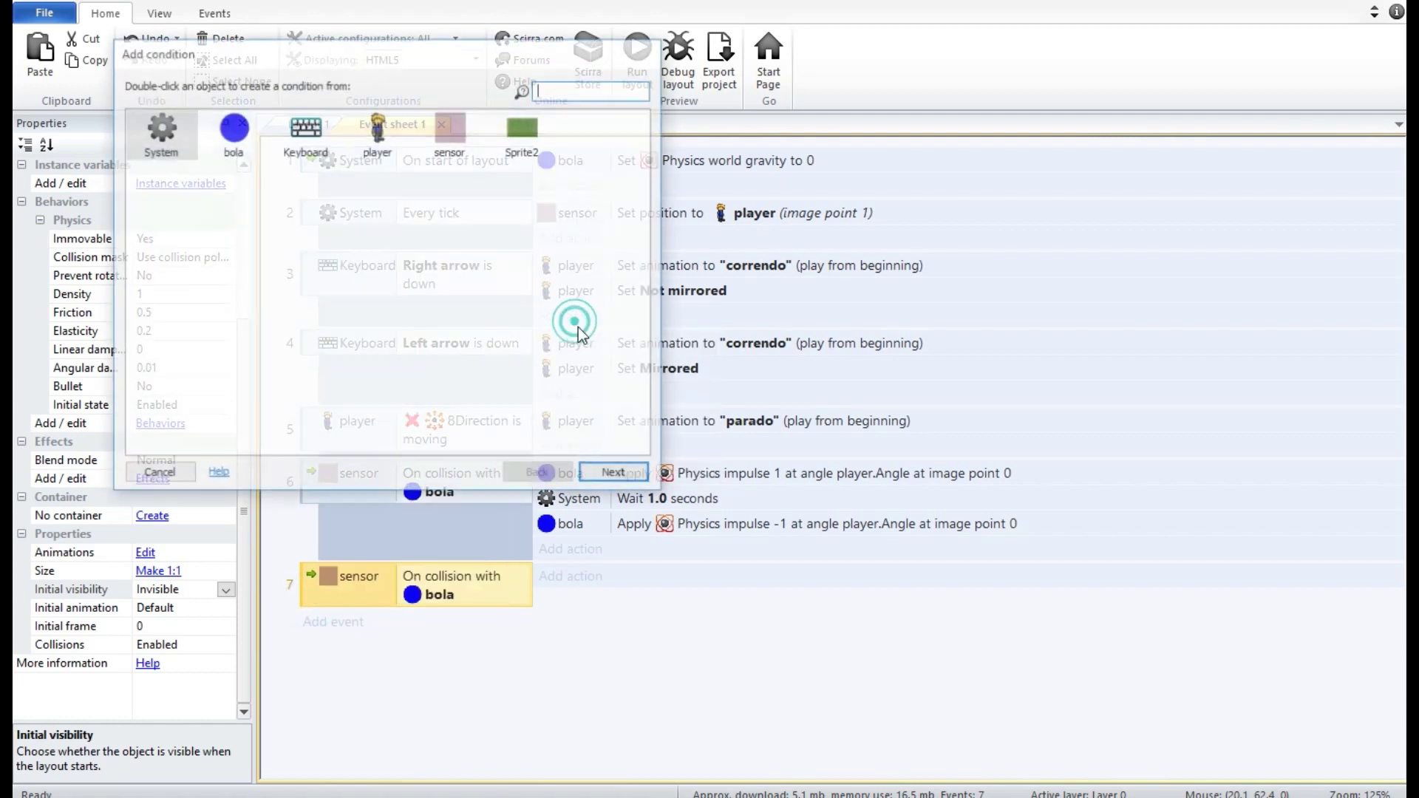
pyautogui.doubleClick(294, 127)
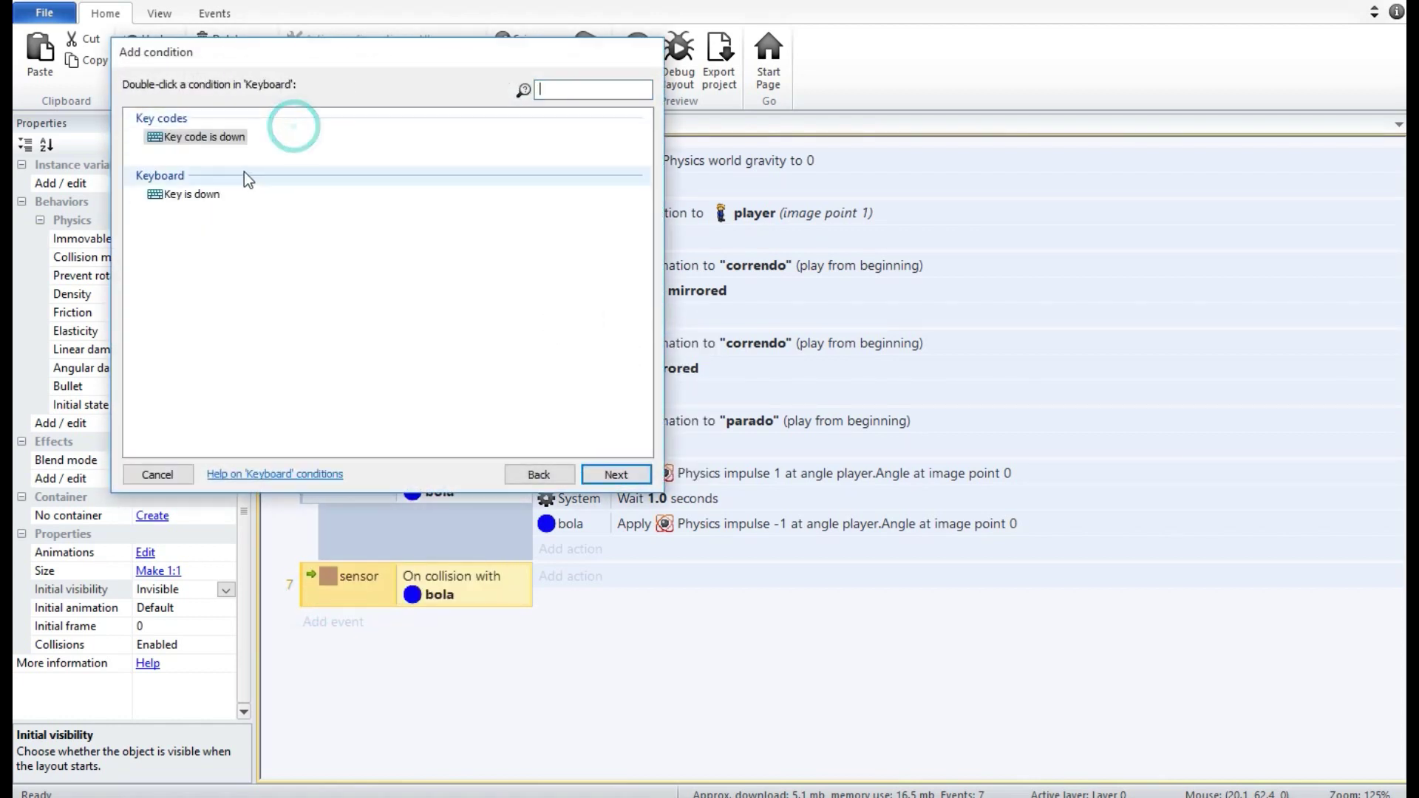
pyautogui.doubleClick(207, 192)
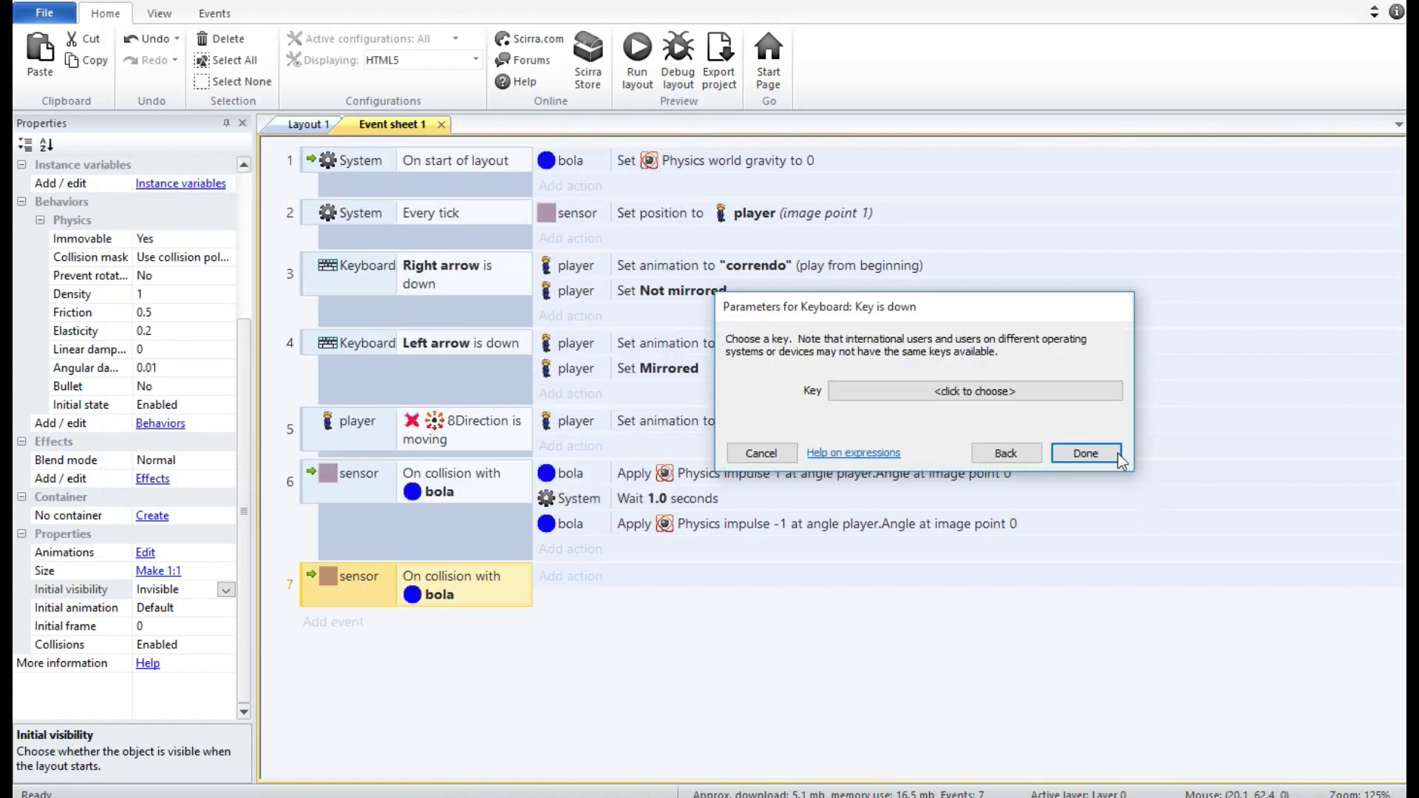
pyautogui.click(1020, 398)
pyautogui.press('a')
pyautogui.click(914, 465)
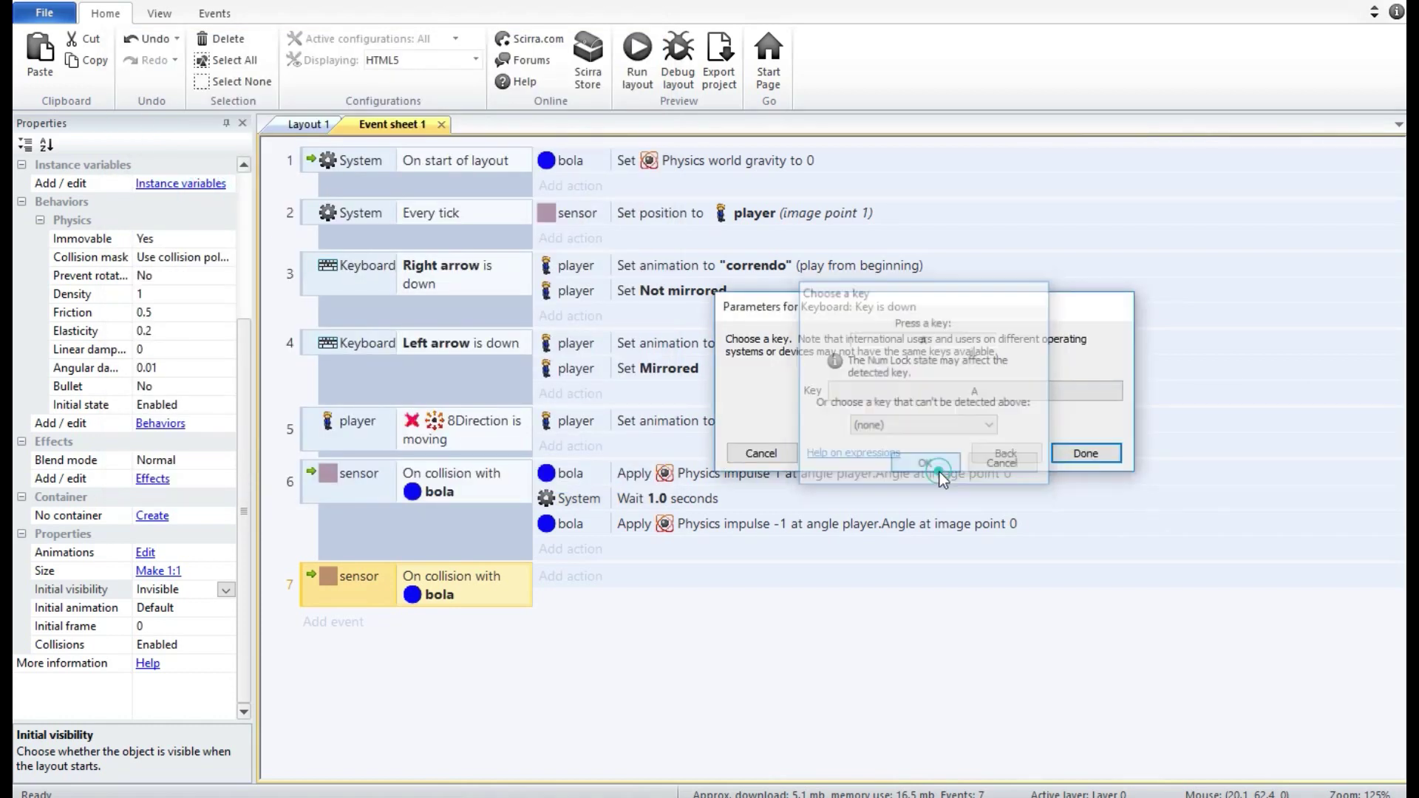
pyautogui.click(1085, 453)
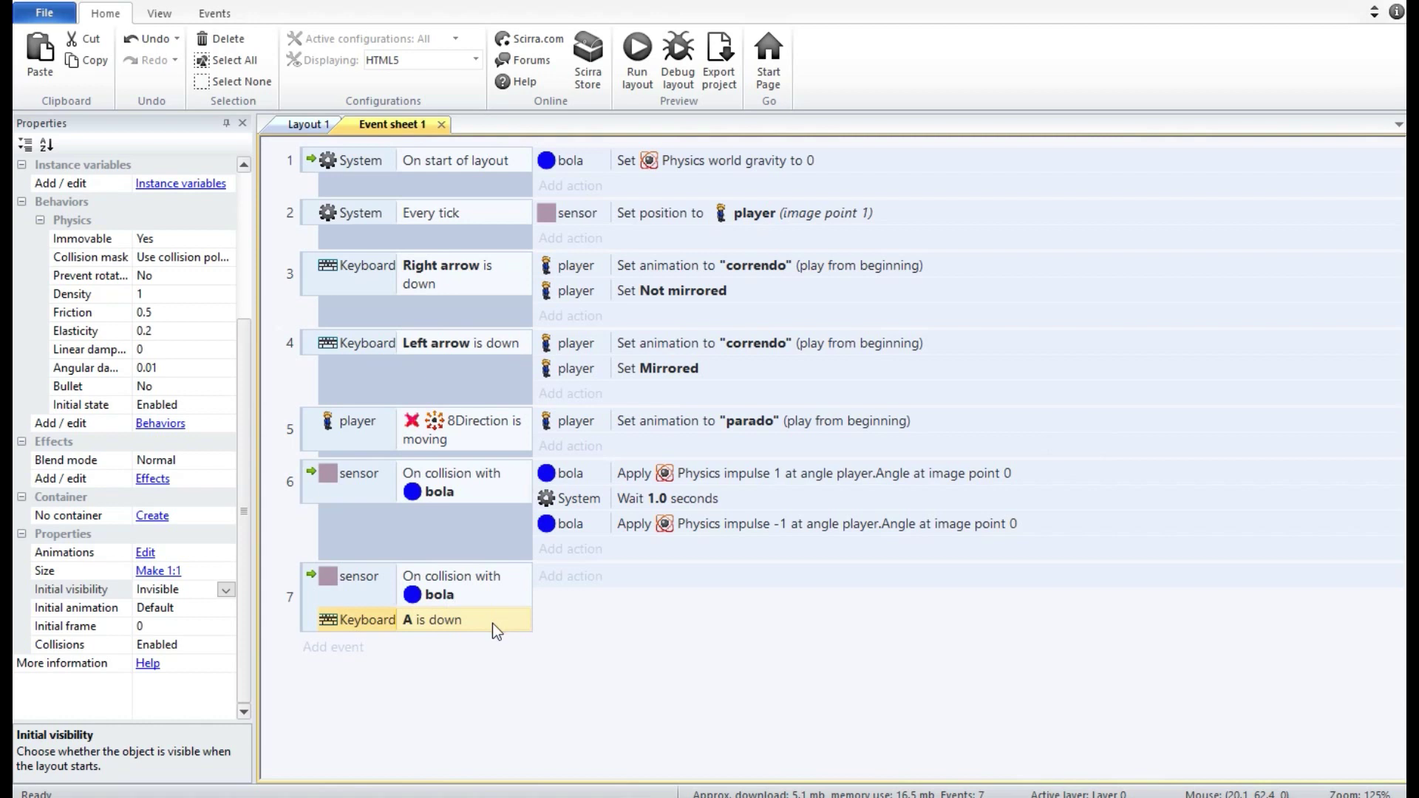
# Copy bola's -1 impulse action into the event with the A key condition and set the copy's impulse to 2.
pyautogui.click(618, 526)
pyautogui.hotkey('ctrl', 'c')
pyautogui.hotkey('ctrl', 'v')
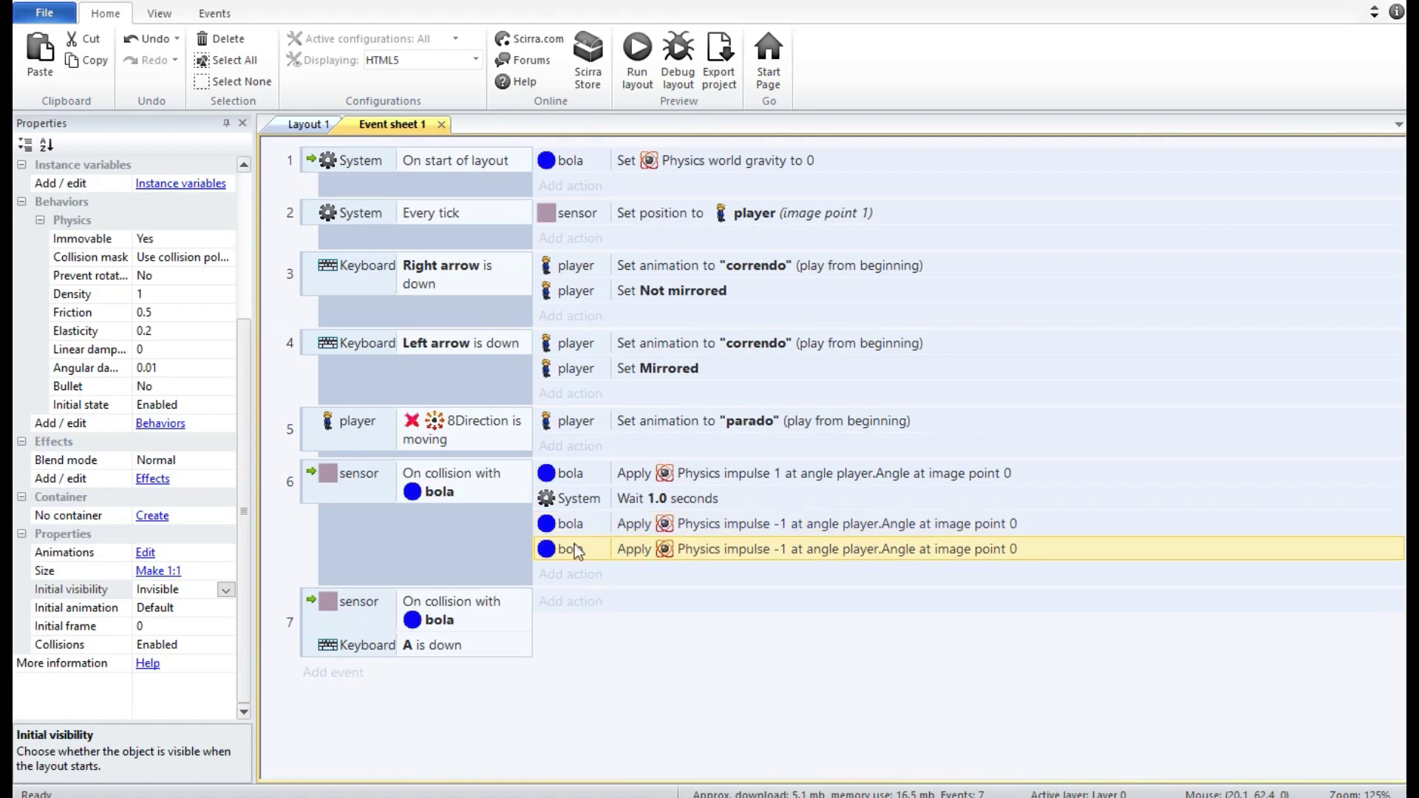
pyautogui.moveTo(579, 602); pyautogui.dragTo(580, 600)
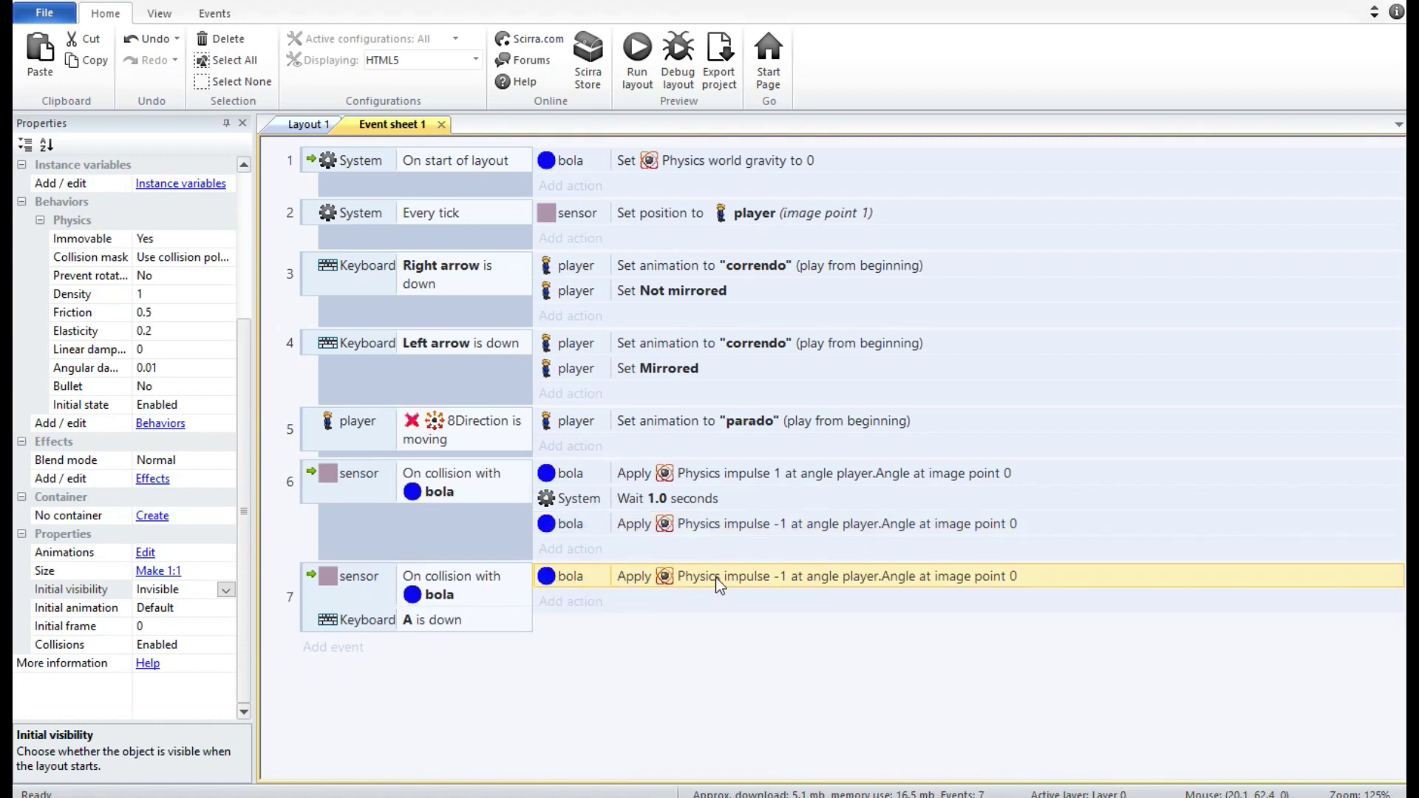
pyautogui.doubleClick(716, 578)
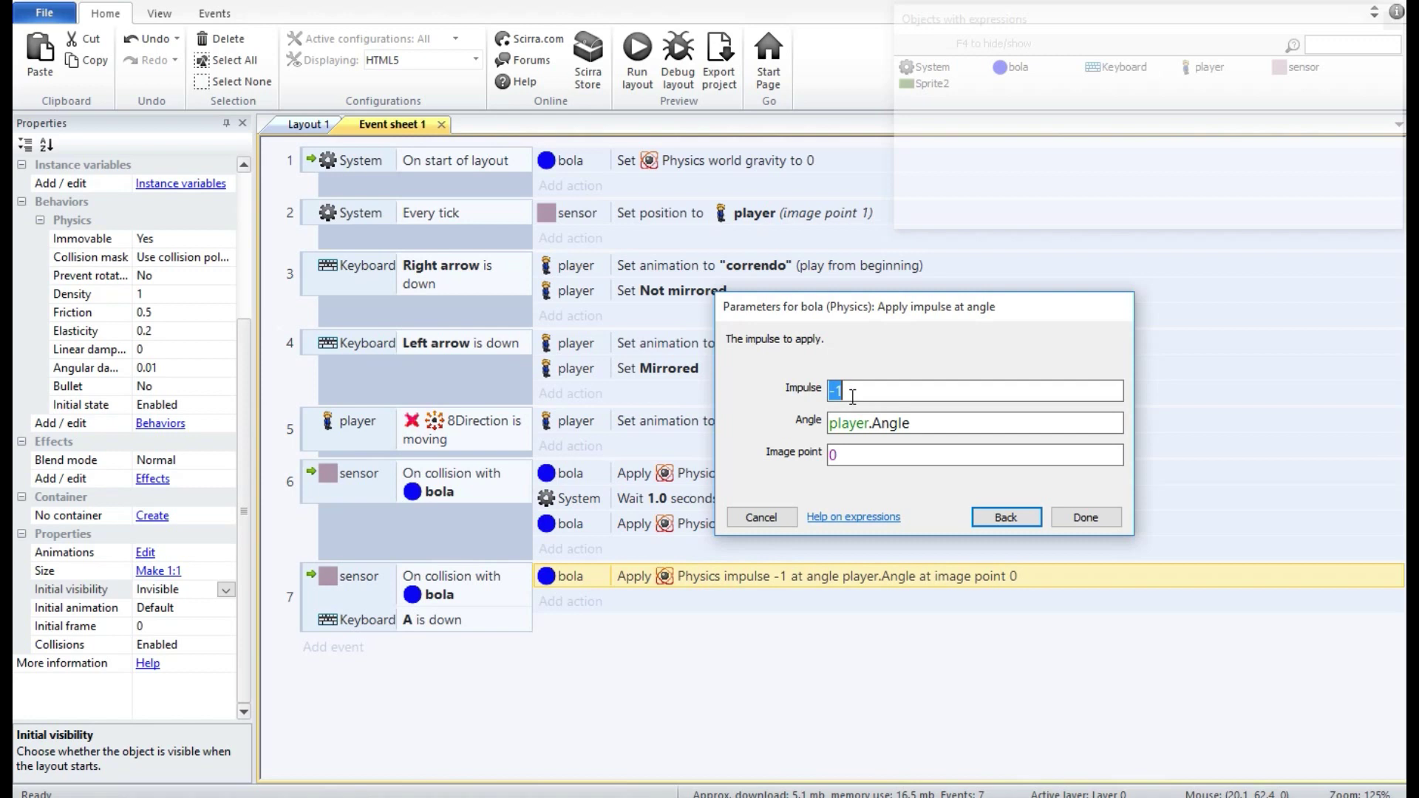
pyautogui.click(1081, 519)
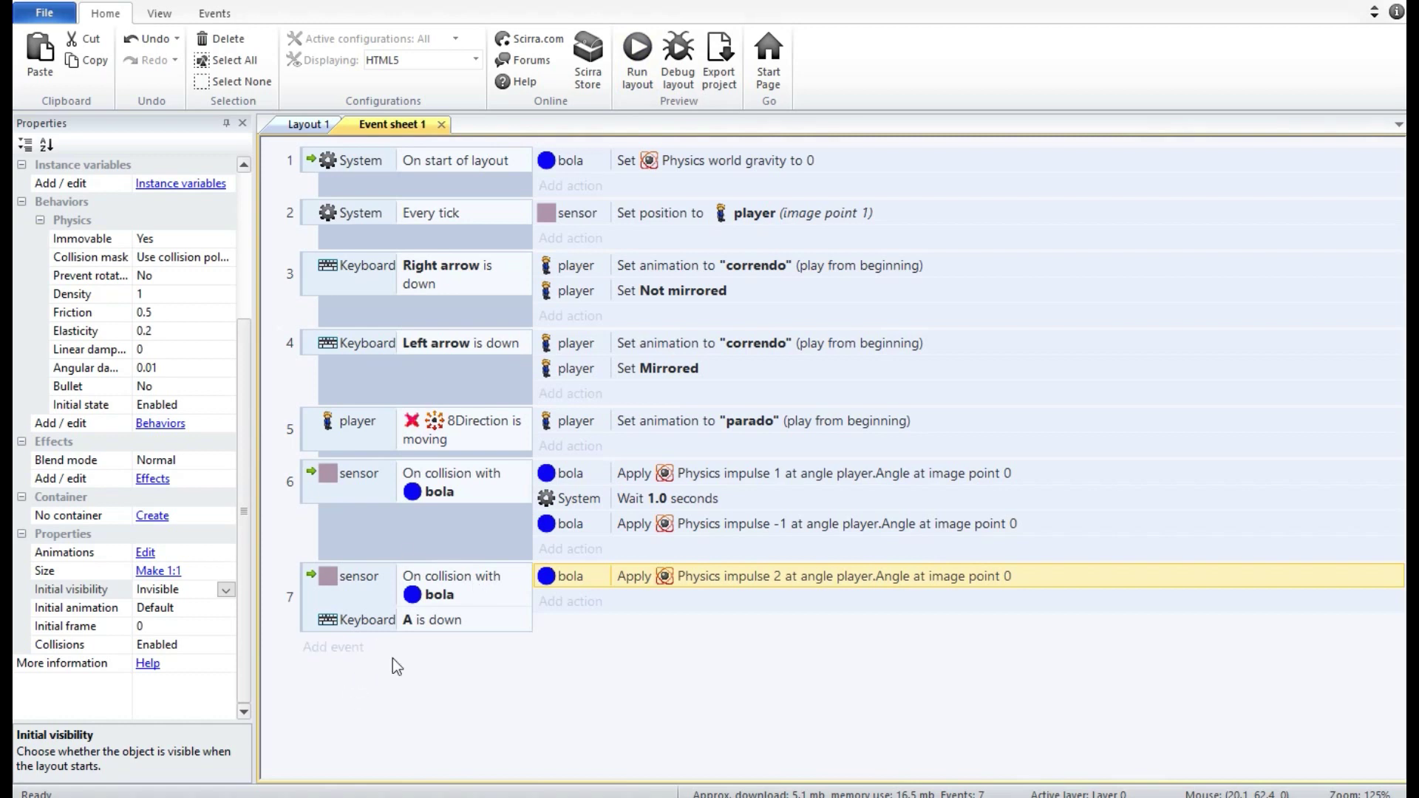
# Add a new event to Event sheet 1 with a Keyboard Key is down condition for the A key.
pyautogui.click(339, 650)
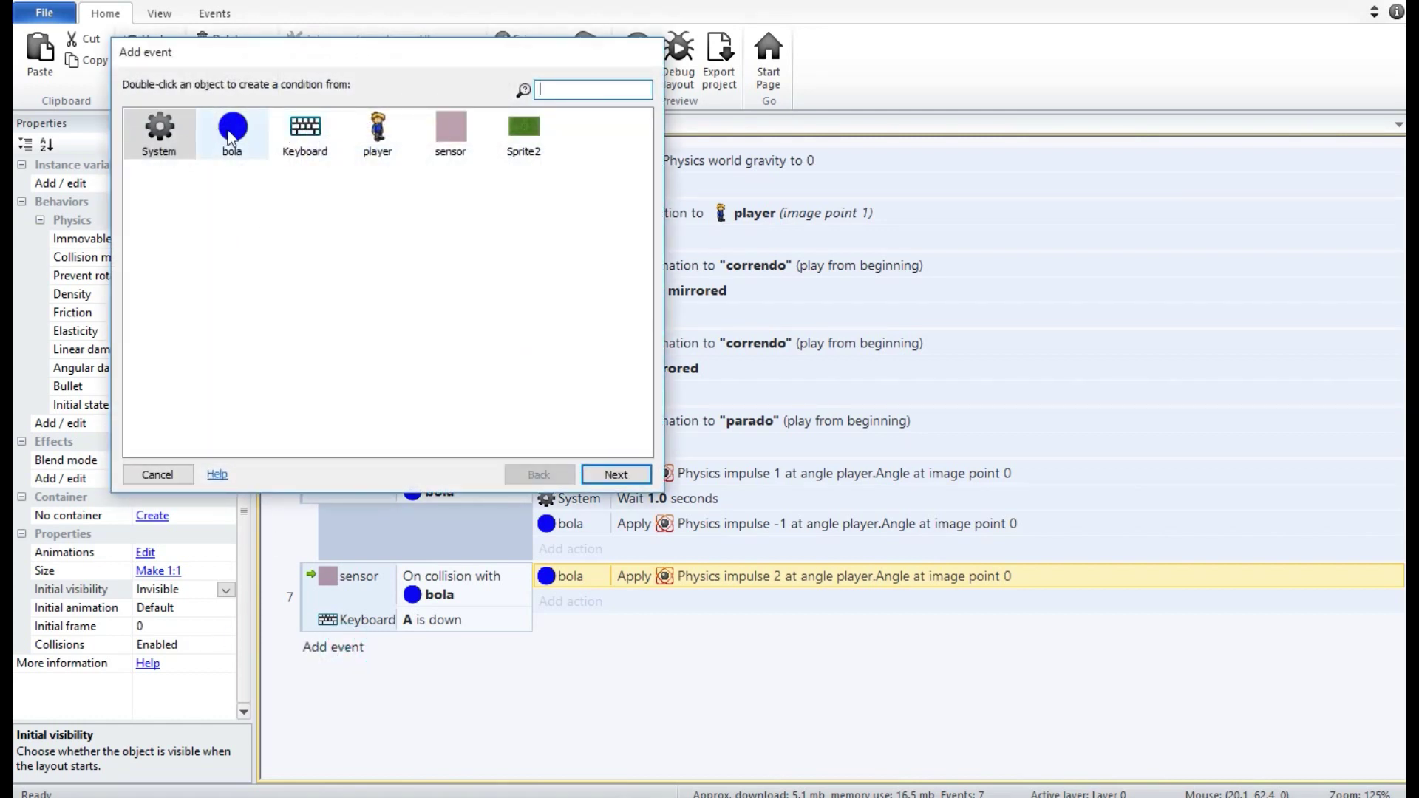
pyautogui.doubleClick(312, 130)
pyautogui.doubleClick(194, 211)
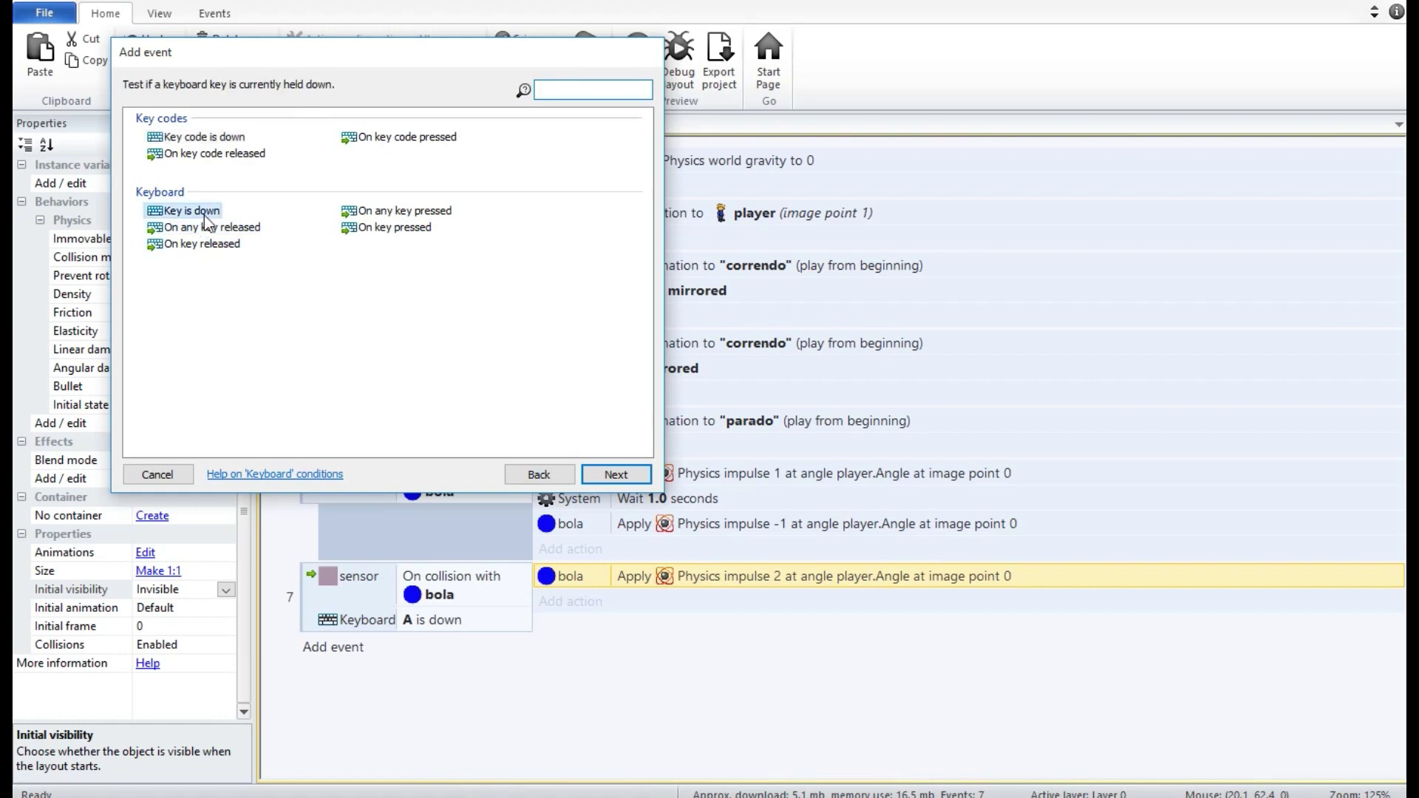
pyautogui.click(939, 394)
pyautogui.press('a')
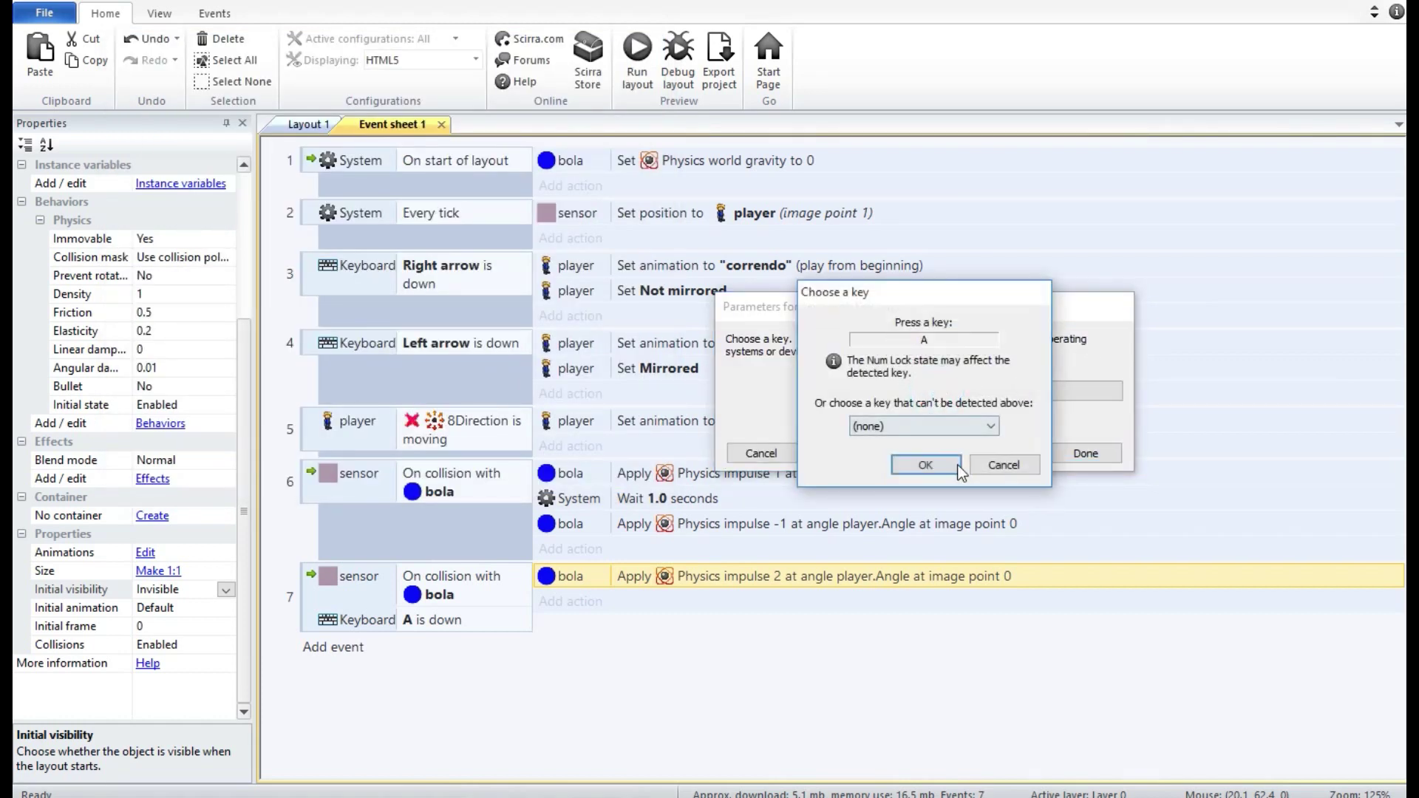
pyautogui.click(933, 463)
pyautogui.click(1085, 453)
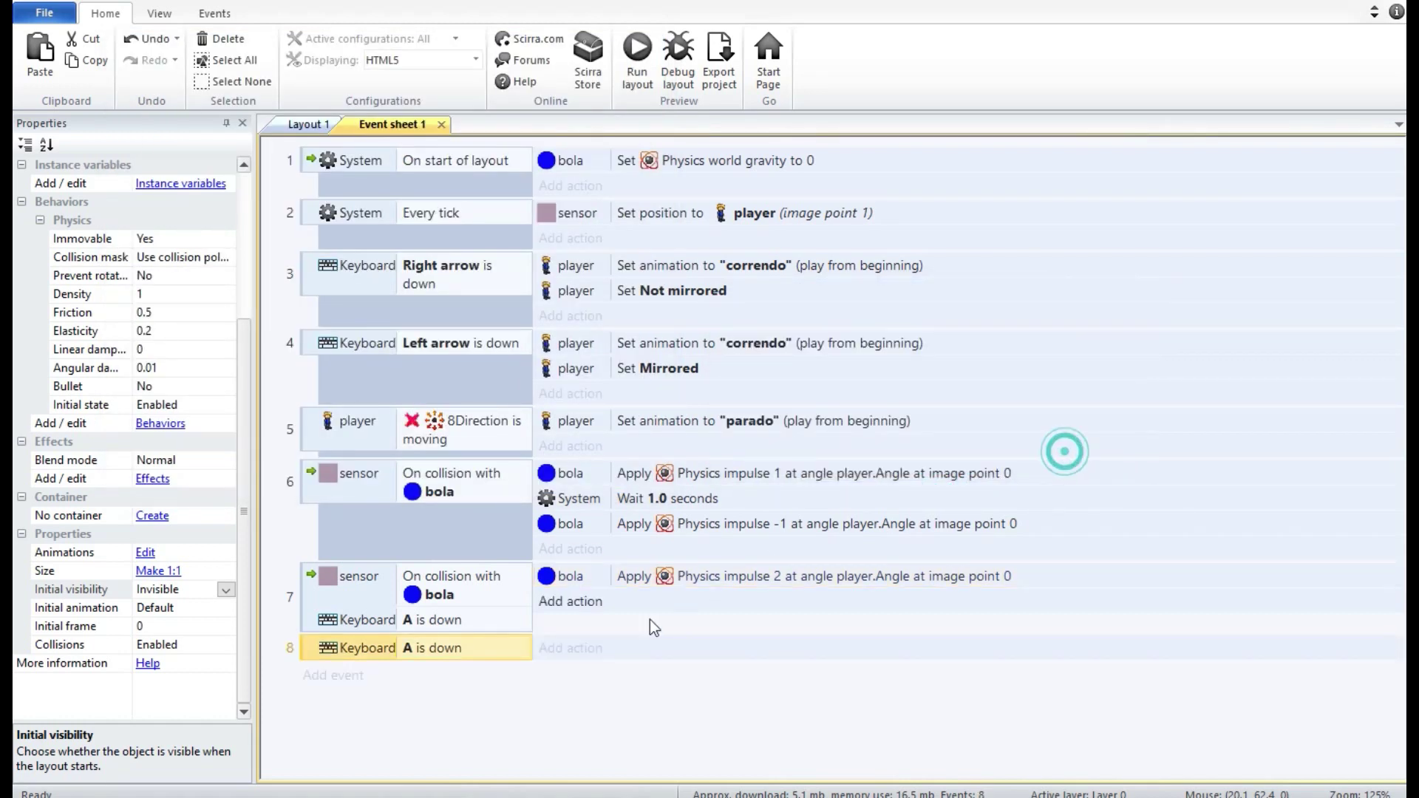
# Add a player Set animation action to the new A key event, using "chute" played from the beginning.
pyautogui.click(575, 648)
pyautogui.click(306, 137)
pyautogui.doubleClick(305, 136)
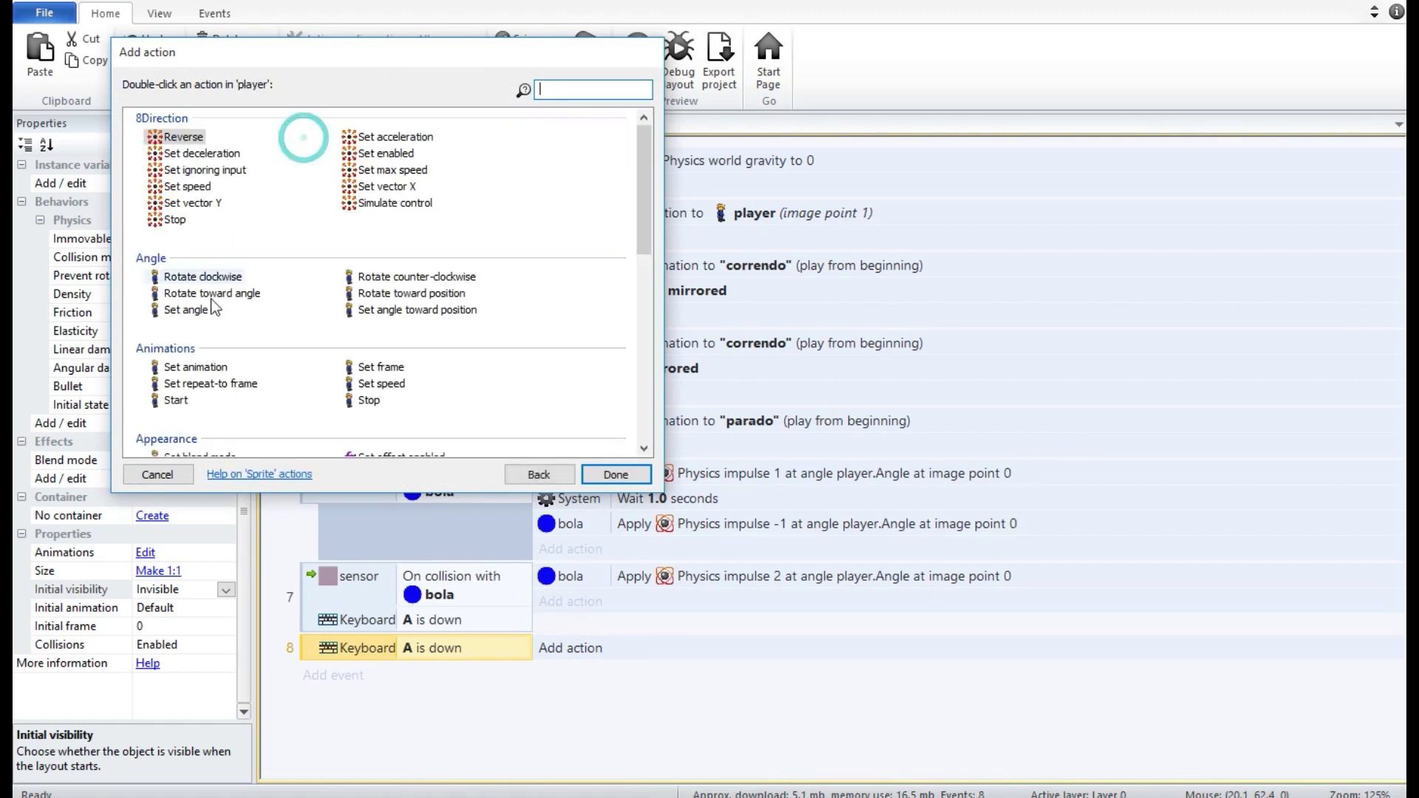
pyautogui.doubleClick(193, 366)
pyautogui.write('"chute"')
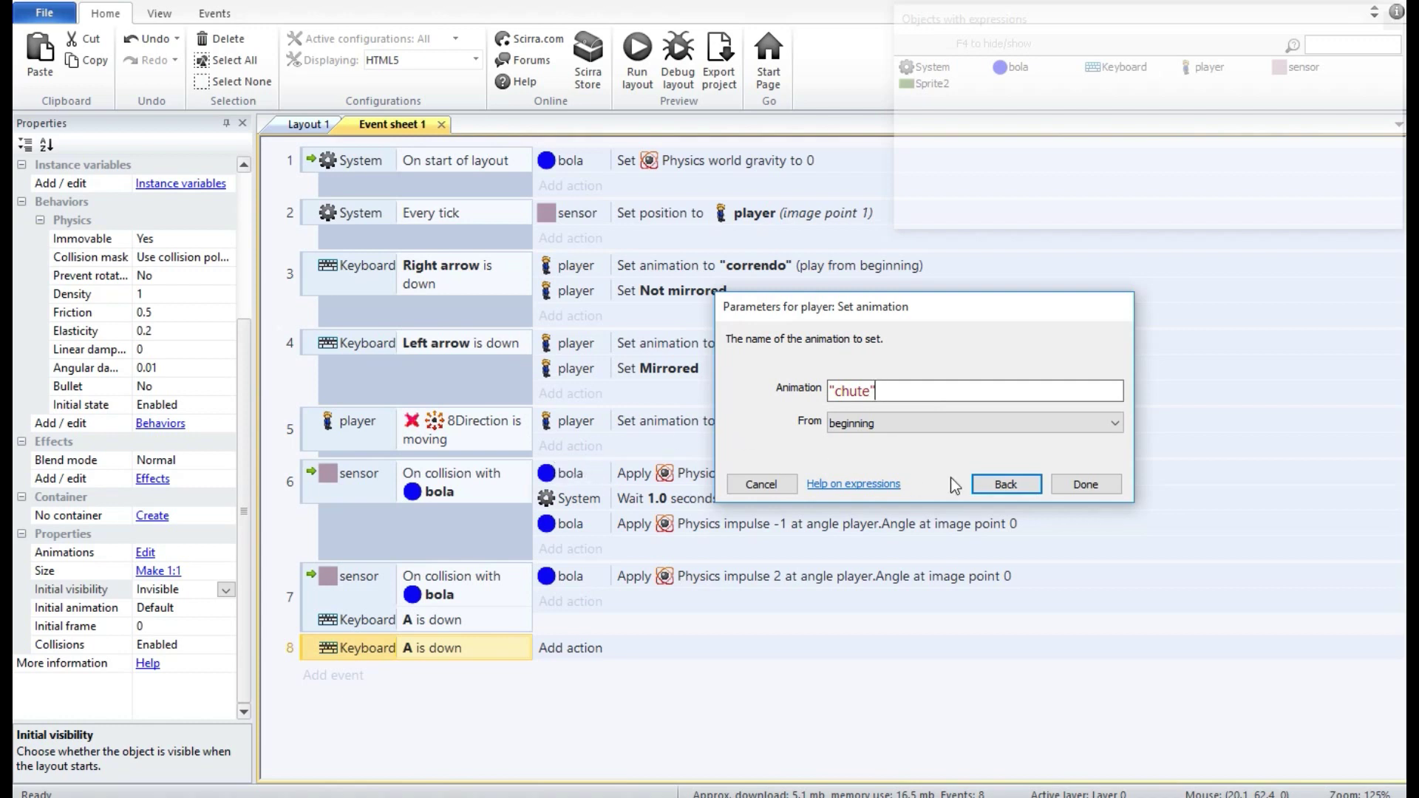
pyautogui.click(1088, 490)
# Preview the layout to test the kick animation, reload the game once, and close the preview.
pyautogui.click(635, 55)
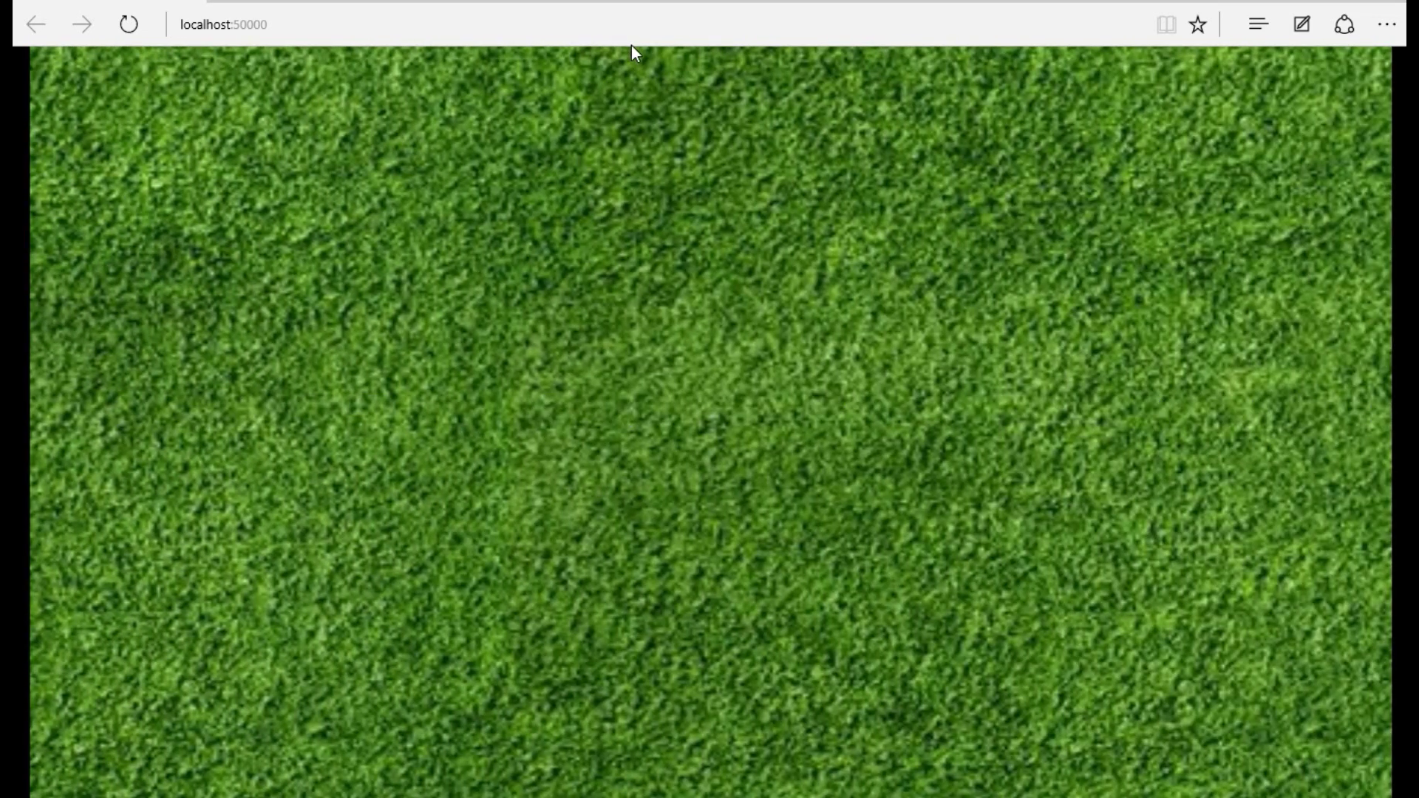
pyautogui.press('F5')
pyautogui.click(1387, 2)
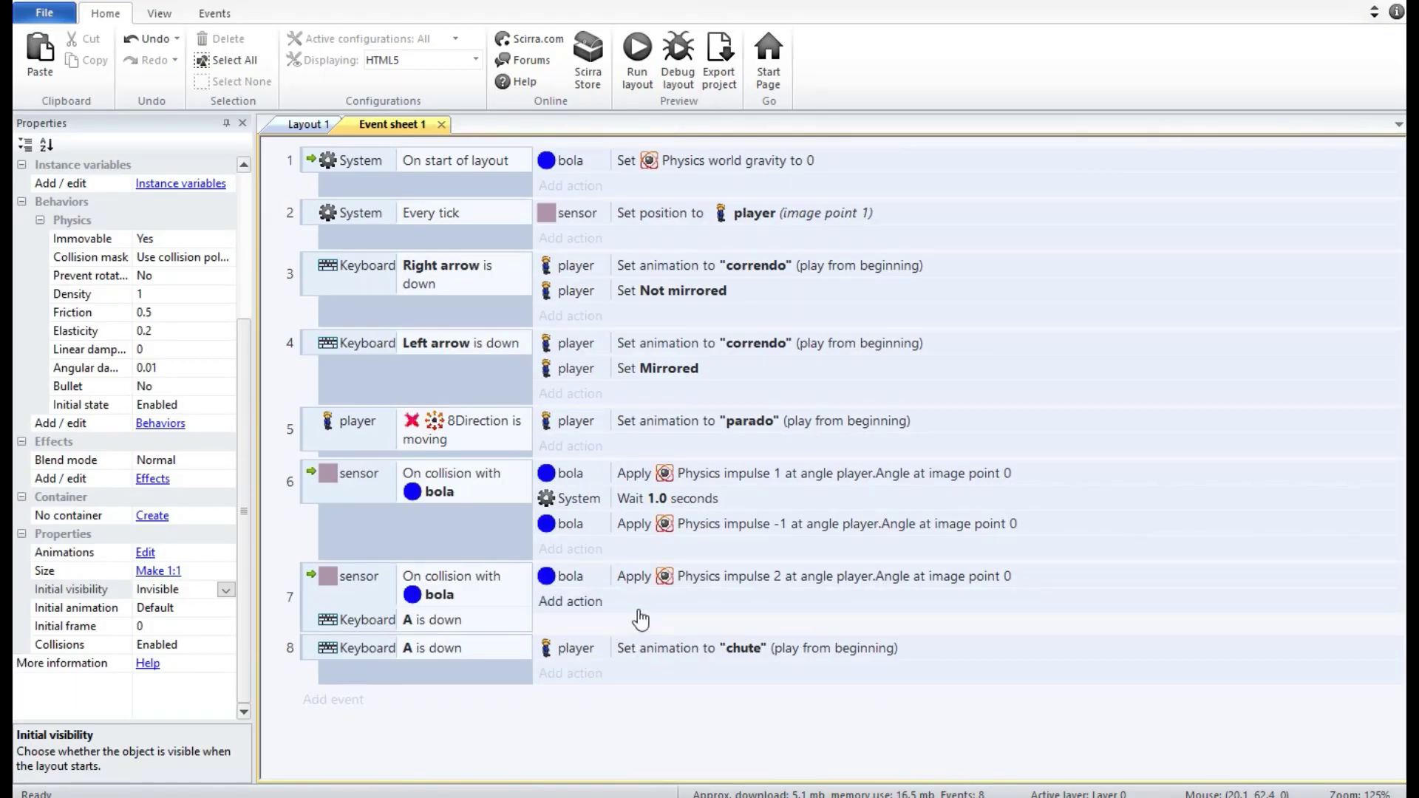
# Copy the 1.0-second Wait action, set the copy to 3 seconds, and place it after the impulse 2 action in the A key collision event.
pyautogui.click(633, 581)
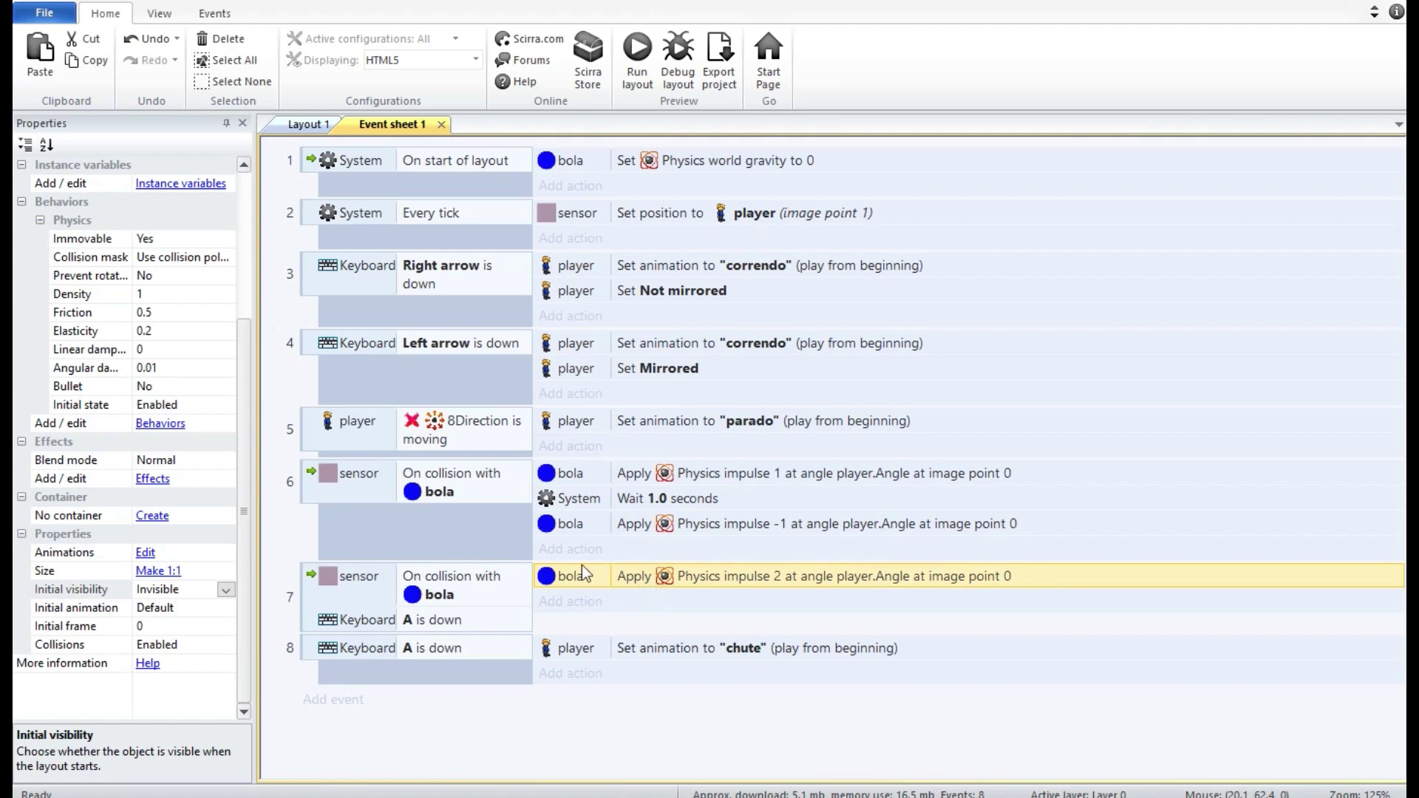
pyautogui.click(569, 500)
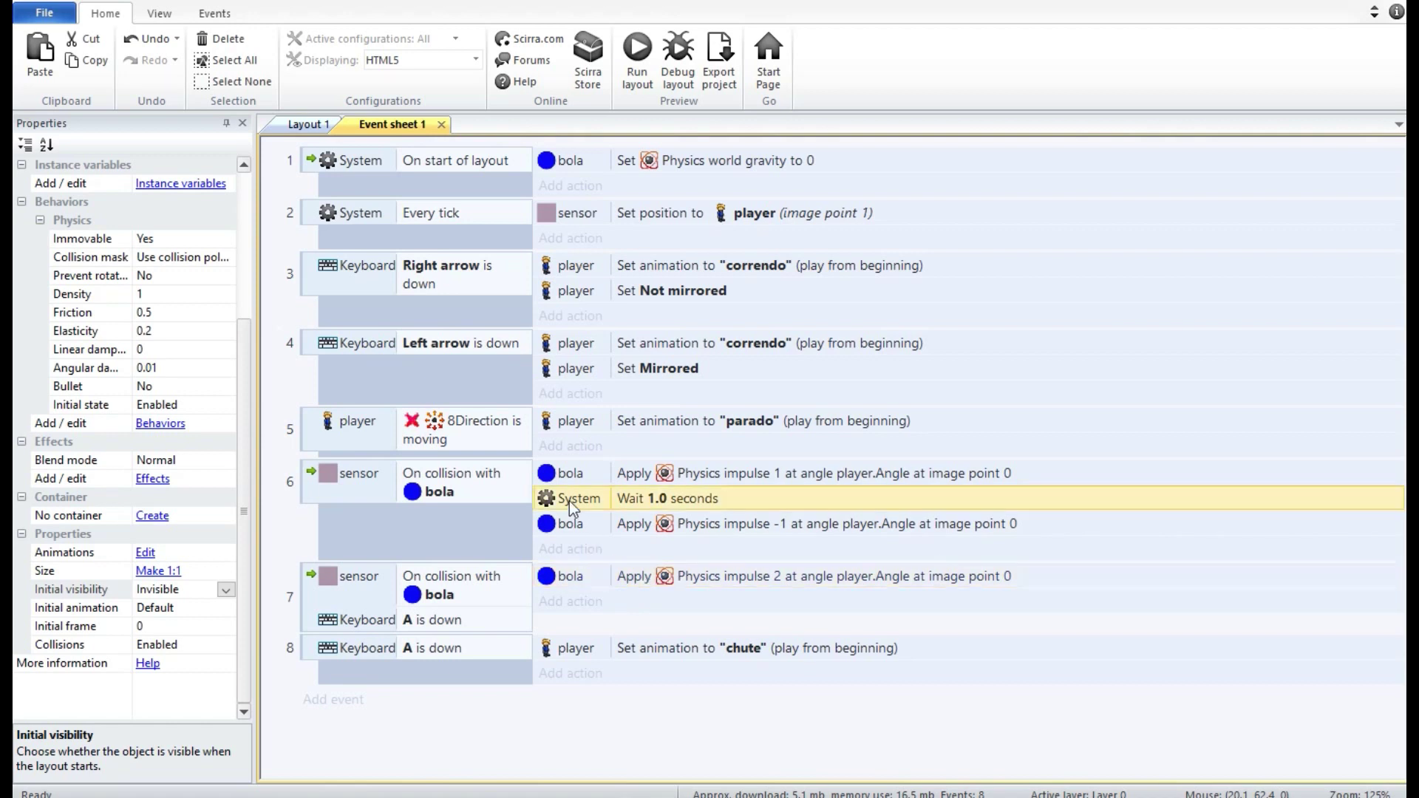
pyautogui.keyDown('ctrl'); pyautogui.moveTo(569, 501); pyautogui.dragTo(592, 546); pyautogui.keyUp('ctrl')
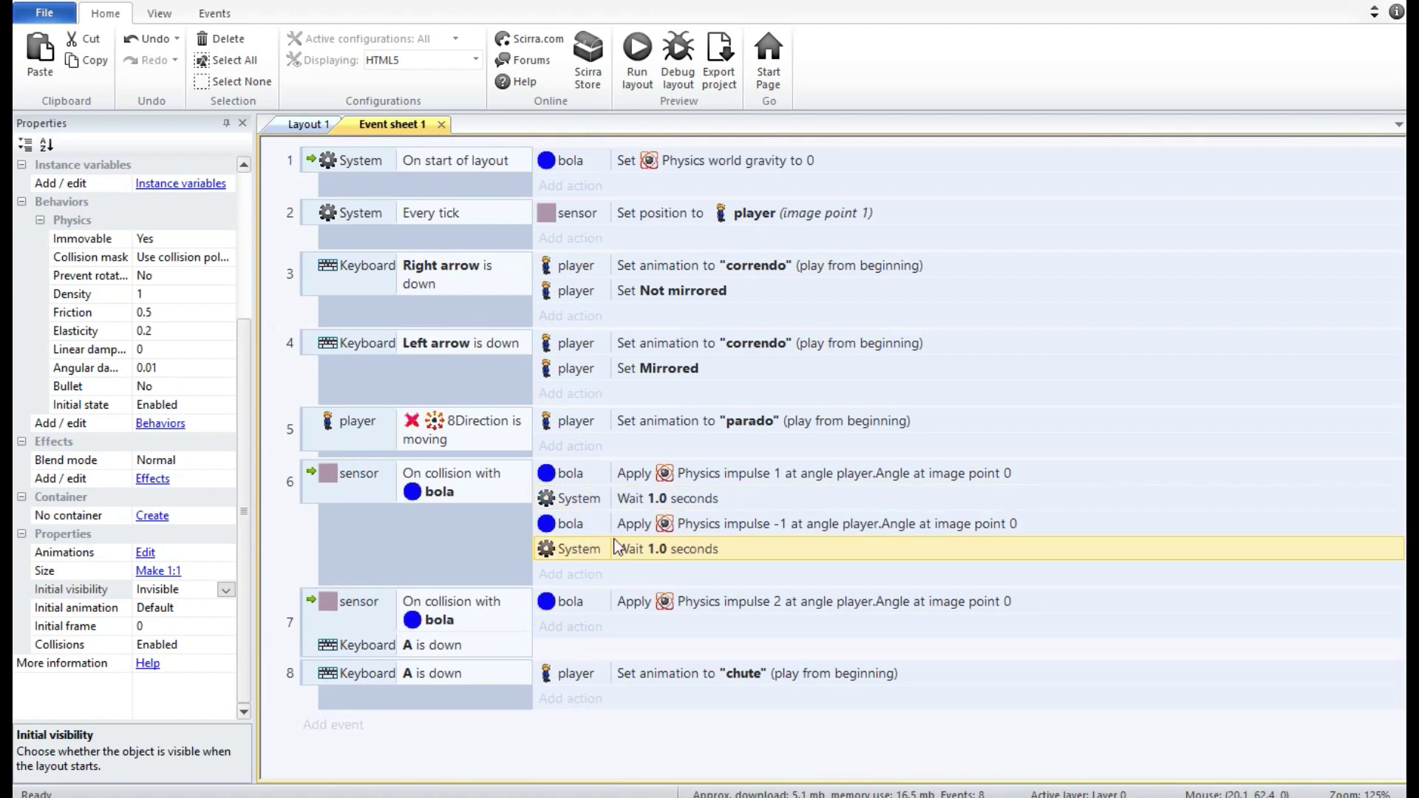
pyautogui.doubleClick(664, 551)
pyautogui.write('3')
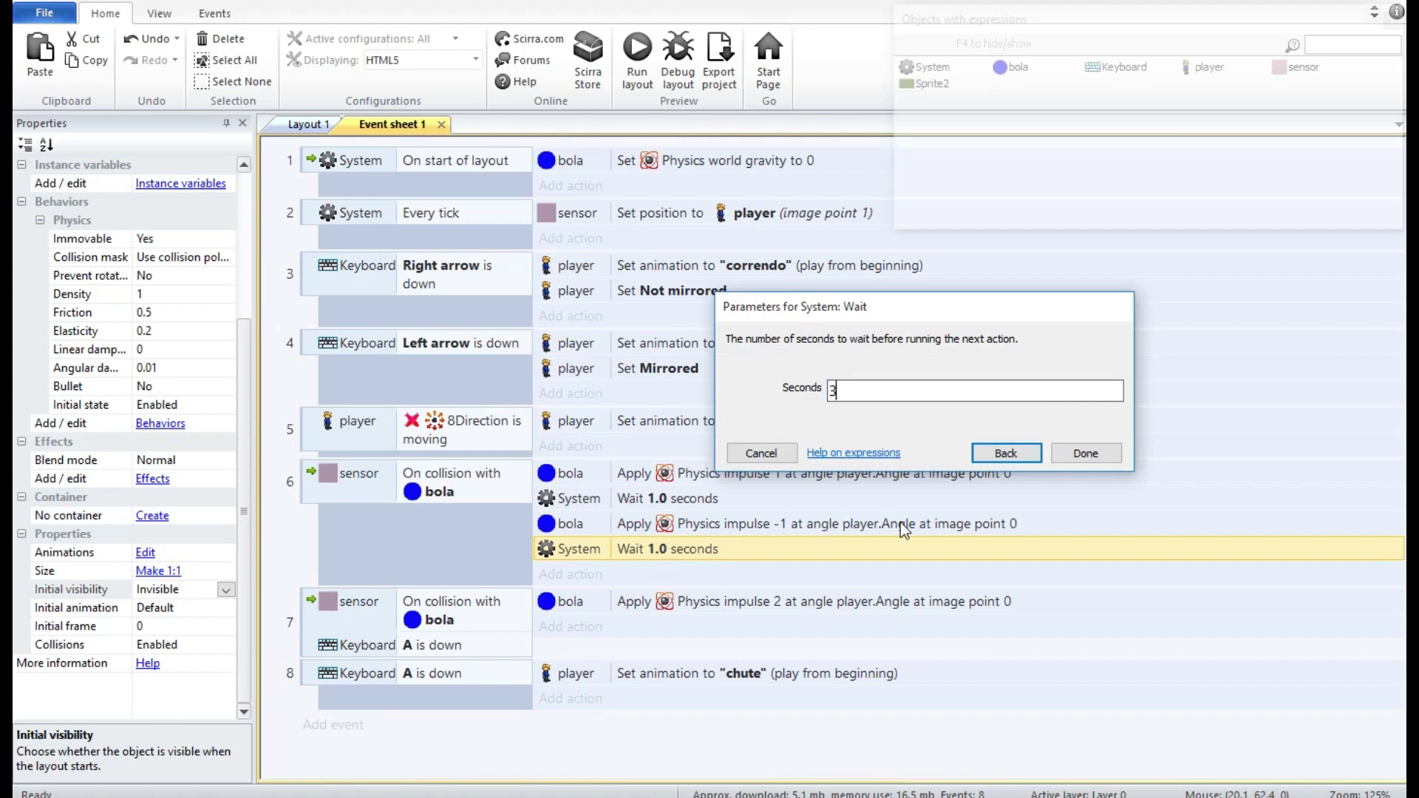
pyautogui.click(1085, 452)
pyautogui.click(680, 523)
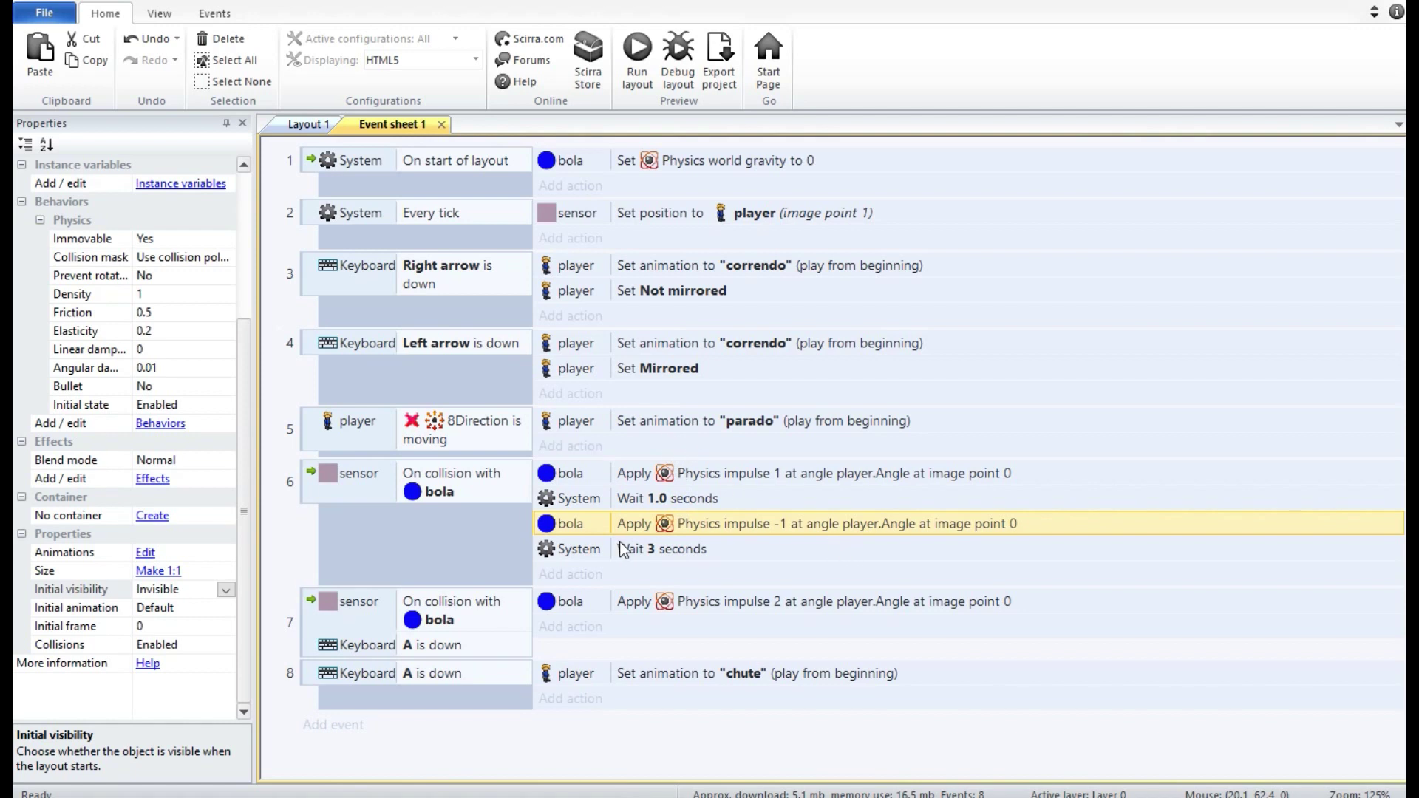
pyautogui.moveTo(584, 551); pyautogui.dragTo(585, 565)
# Copy bola's -1 impulse action below the 3-second wait in the A key collision event and set the copy's impulse to -2.
pyautogui.click(584, 526)
pyautogui.hotkey('ctrl', 'c')
pyautogui.hotkey('ctrl', 'v')
pyautogui.moveTo(597, 548); pyautogui.dragTo(597, 631)
pyautogui.doubleClick(702, 628)
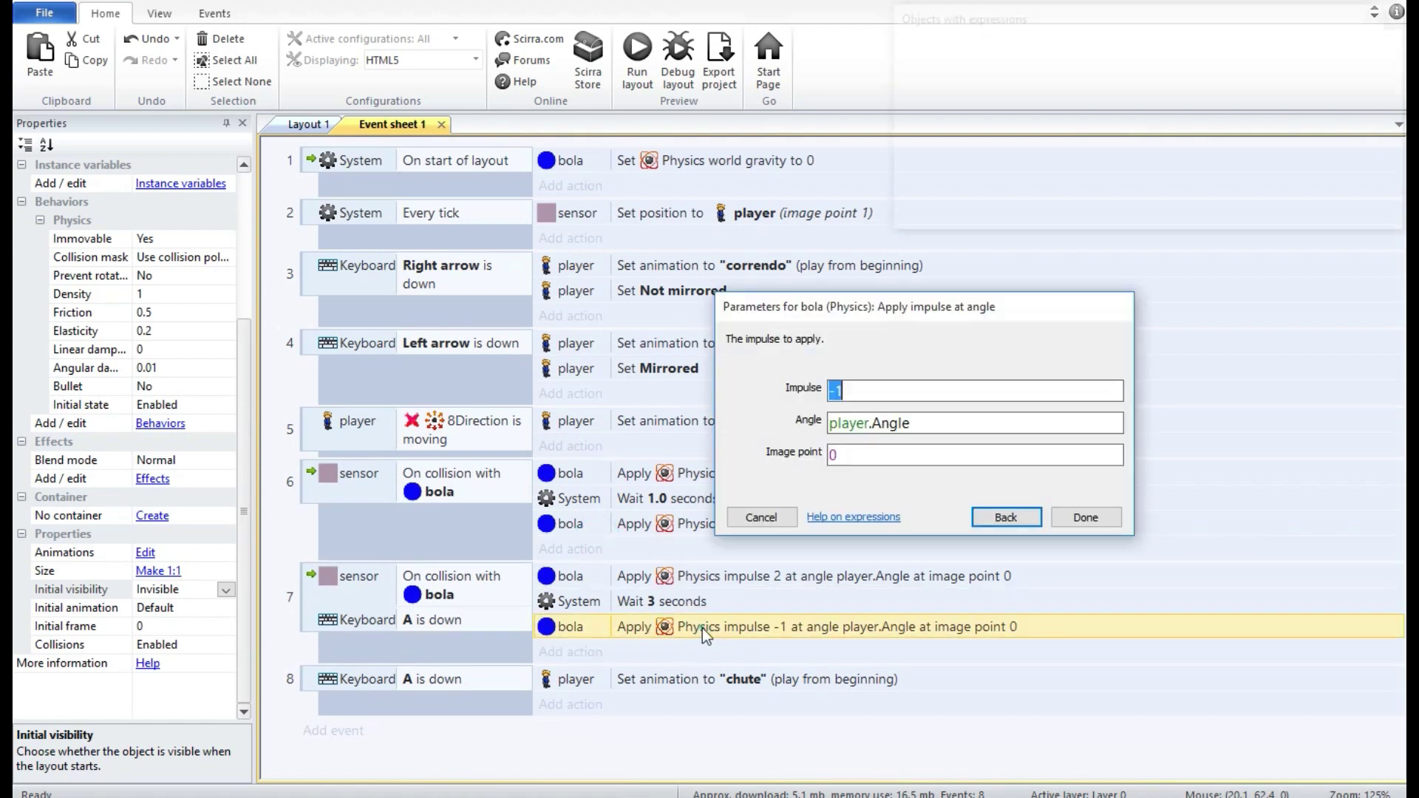
pyautogui.write('-2')
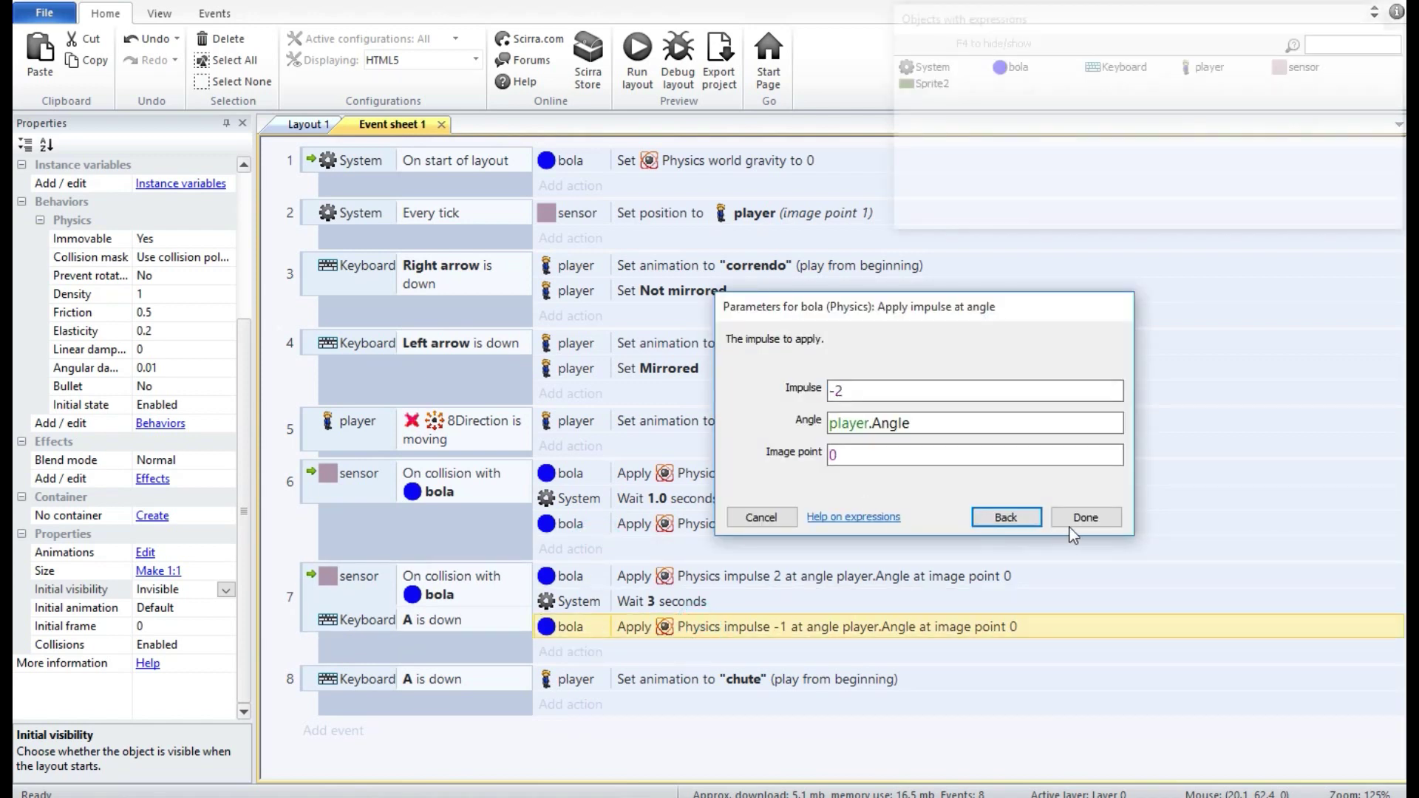
pyautogui.click(1083, 519)
# Preview the layout, run the player right toward the ball to test the kick, and close the preview.
pyautogui.click(636, 60)
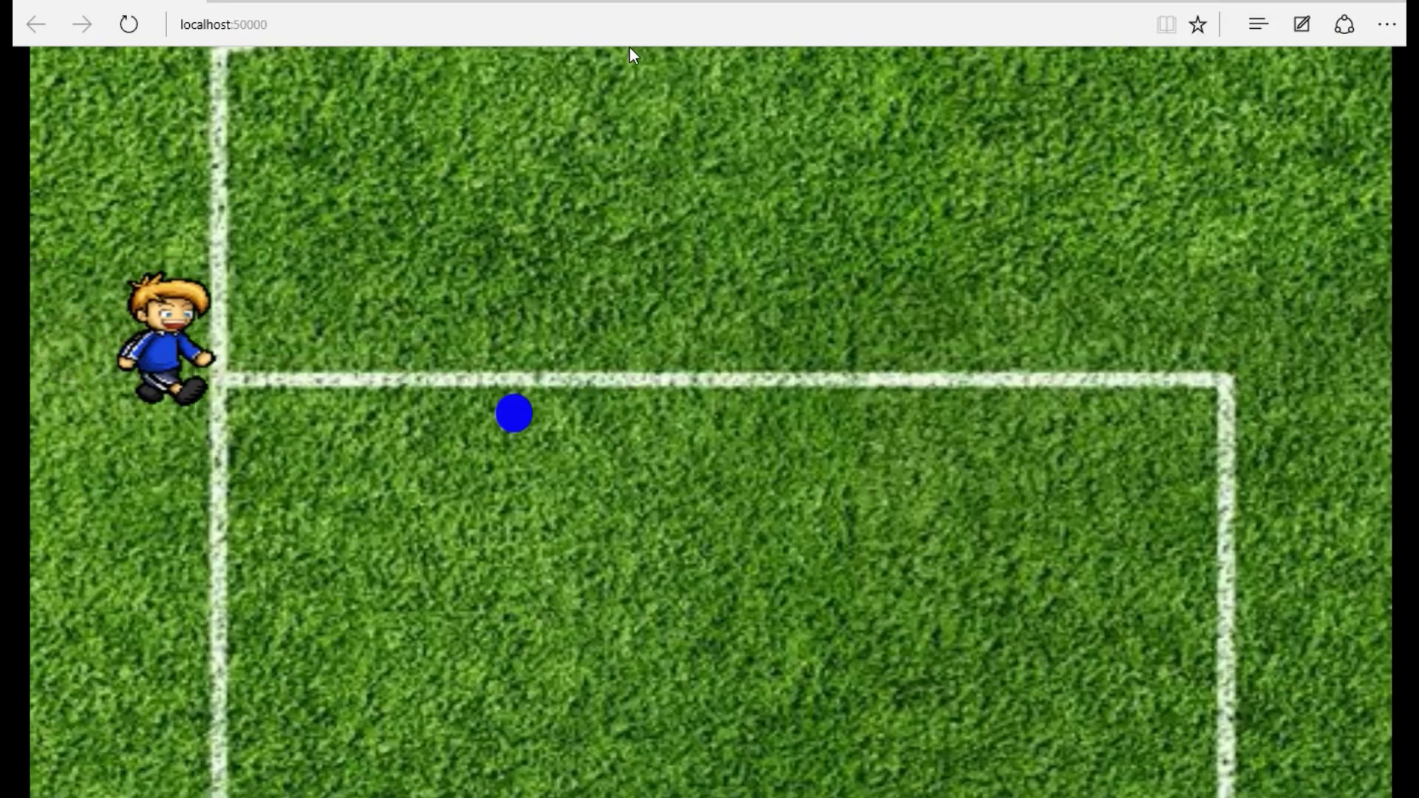
pyautogui.press('Right')
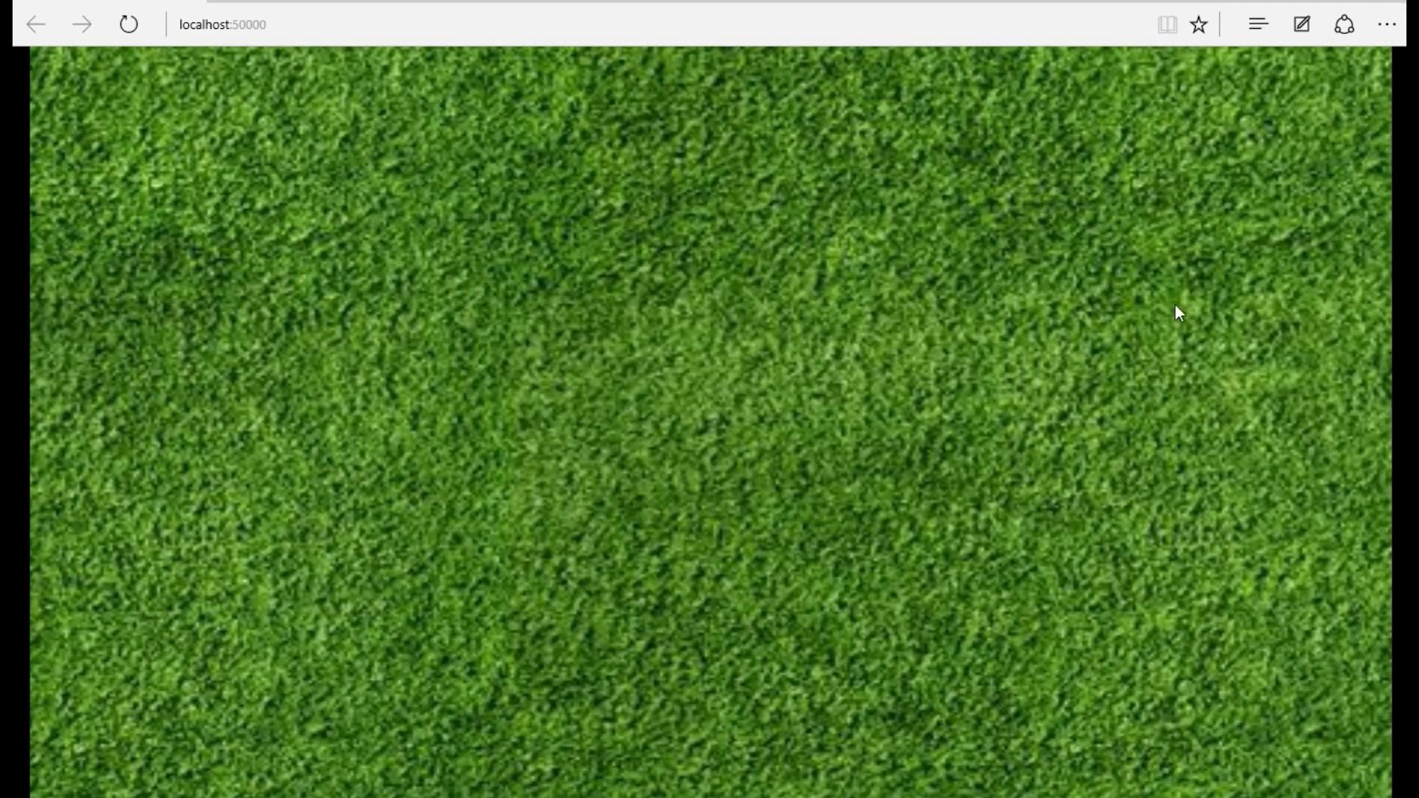
pyautogui.hotkey('alt', 'F4')
# Set the wait in the A key collision event to 2 seconds and preview the layout.
pyautogui.doubleClick(716, 609)
pyautogui.write('2')
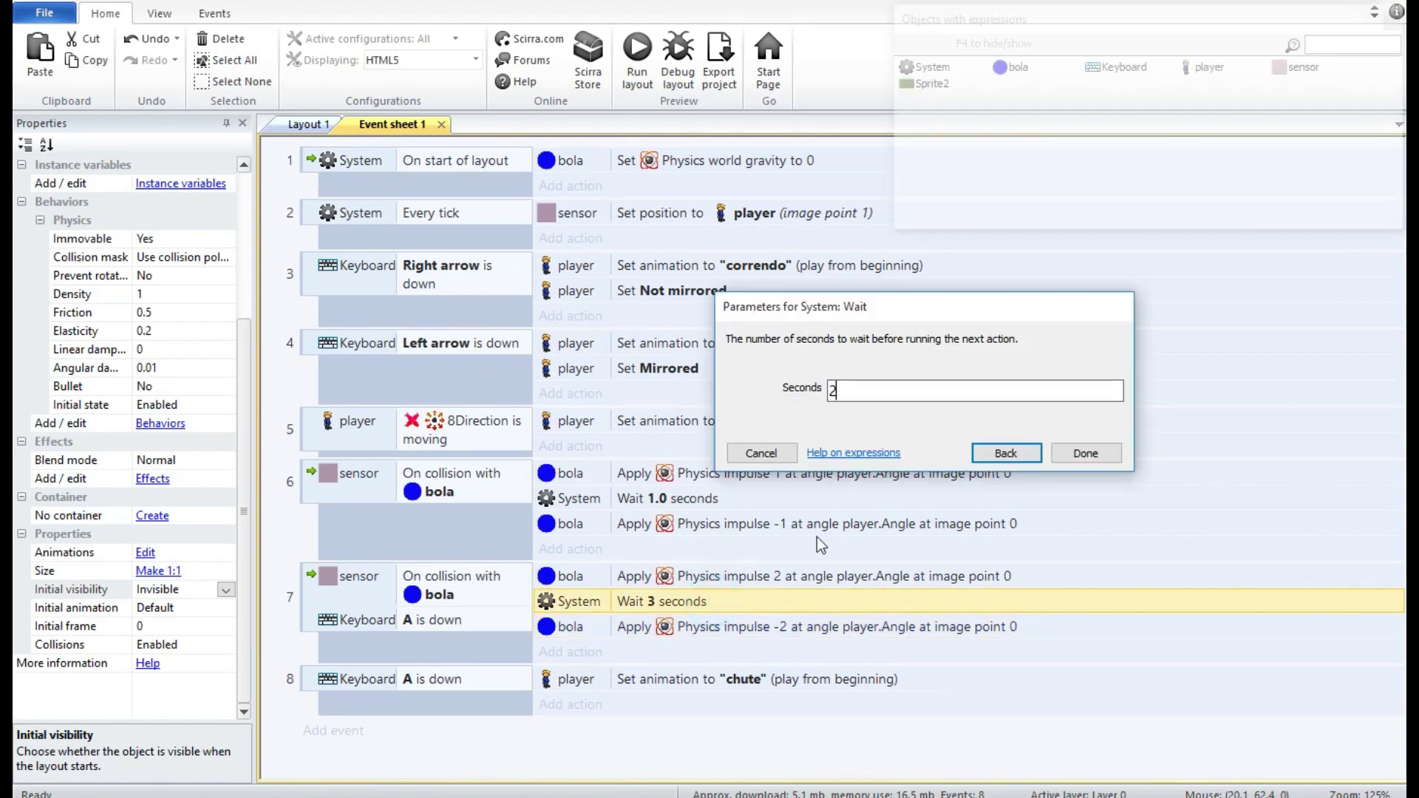
pyautogui.click(1085, 452)
pyautogui.click(641, 52)
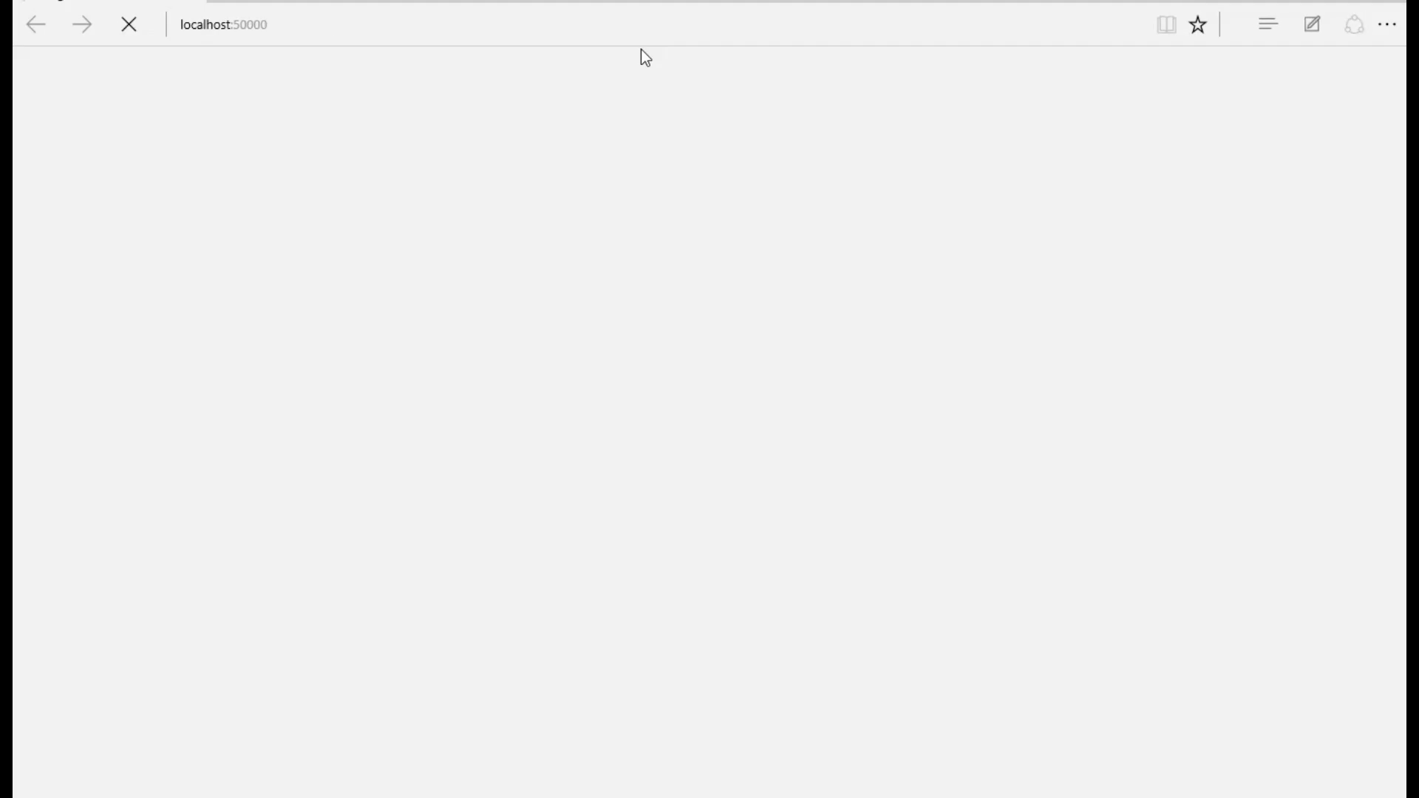